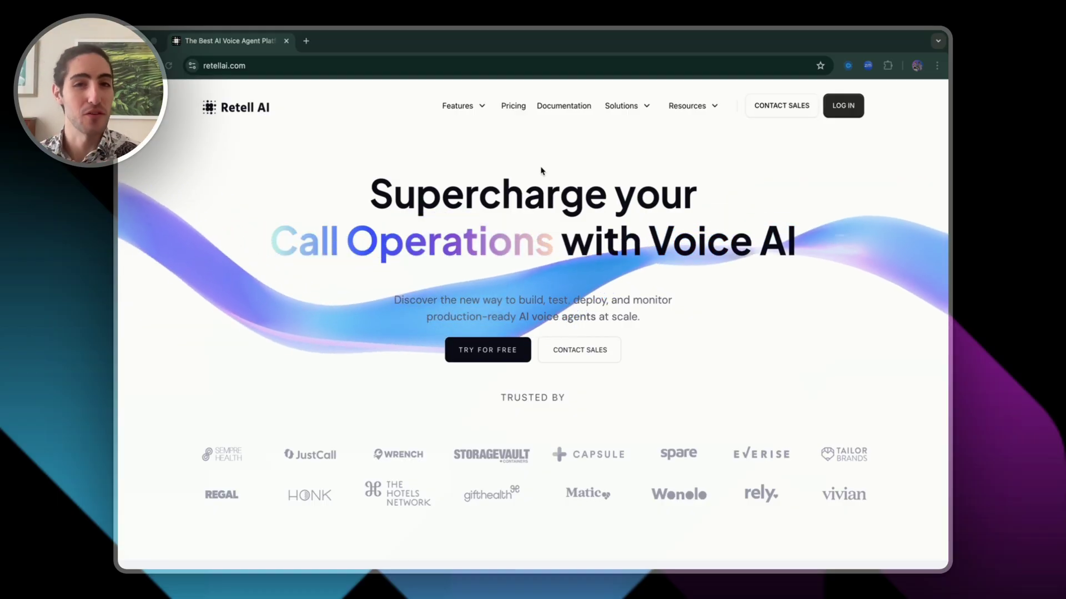
# Bring the Skool community window to the front and scroll through its page
pyautogui.press('super+Tab')
pyautogui.scroll(-6, 710, 225)
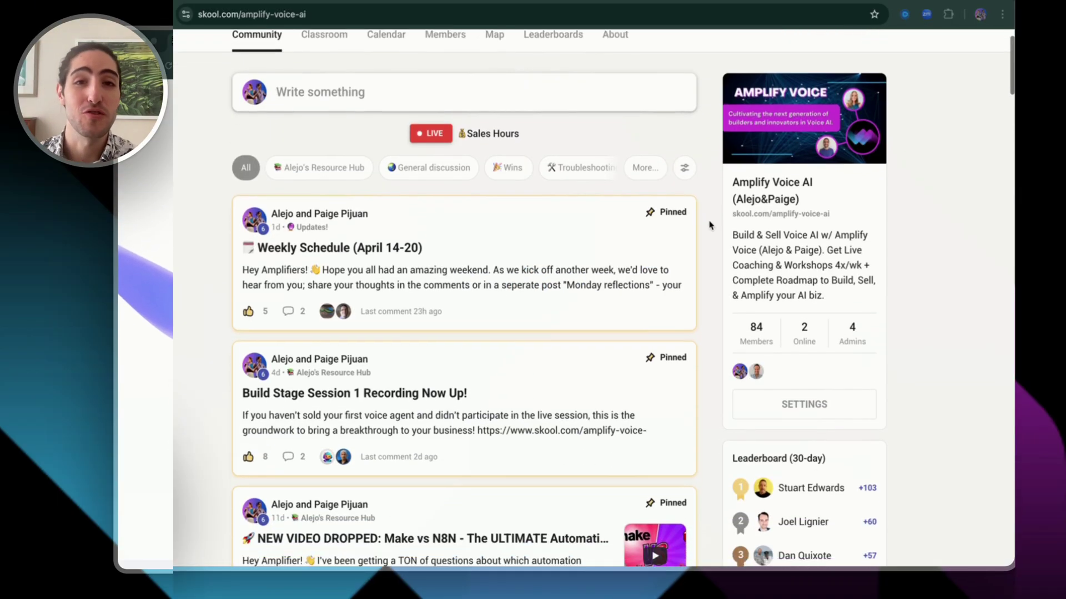
pyautogui.scroll(-5, 710, 224)
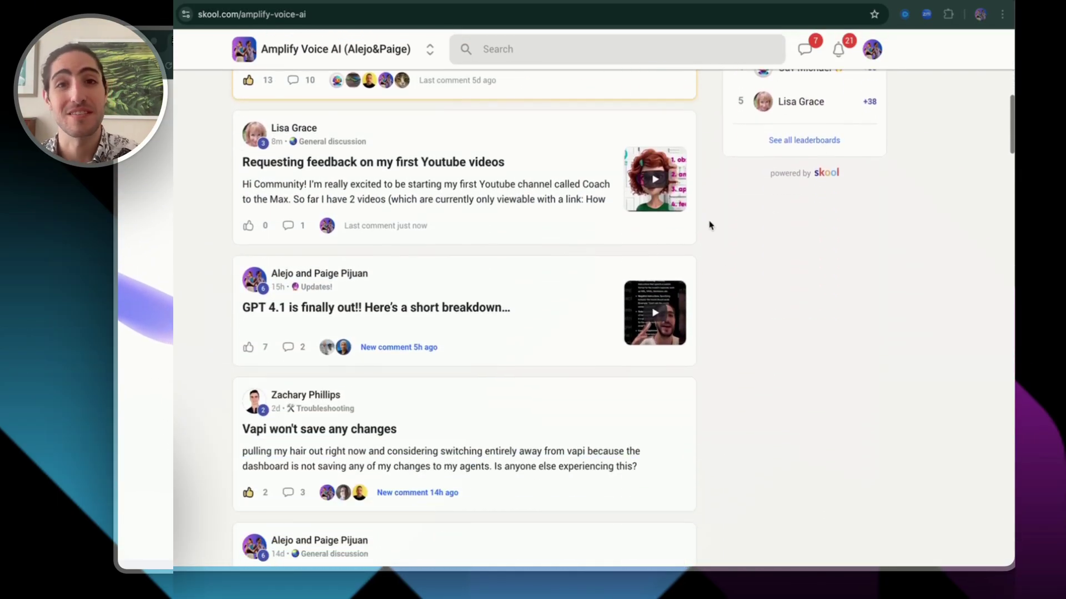
pyautogui.scroll(-1, 710, 225)
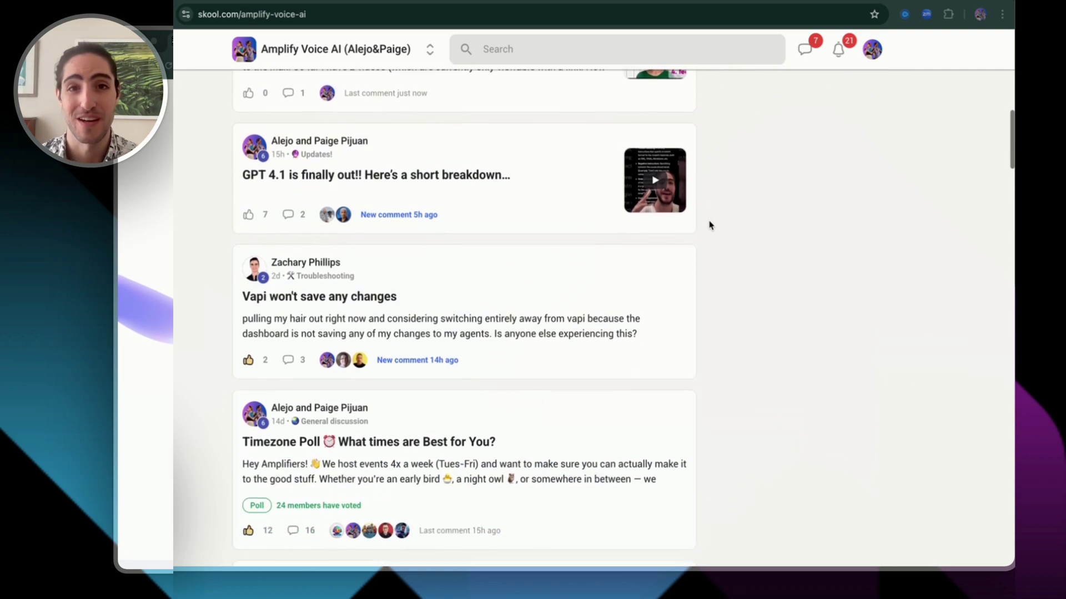
pyautogui.scroll(4, 710, 225)
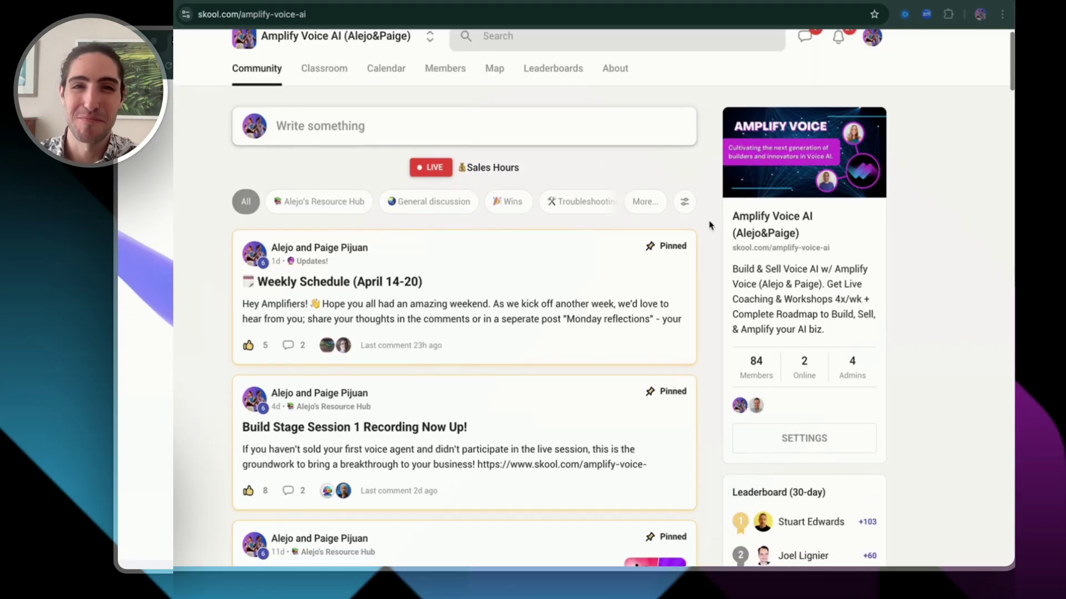
pyautogui.scroll(-5, 710, 224)
pyautogui.scroll(-2, 709, 225)
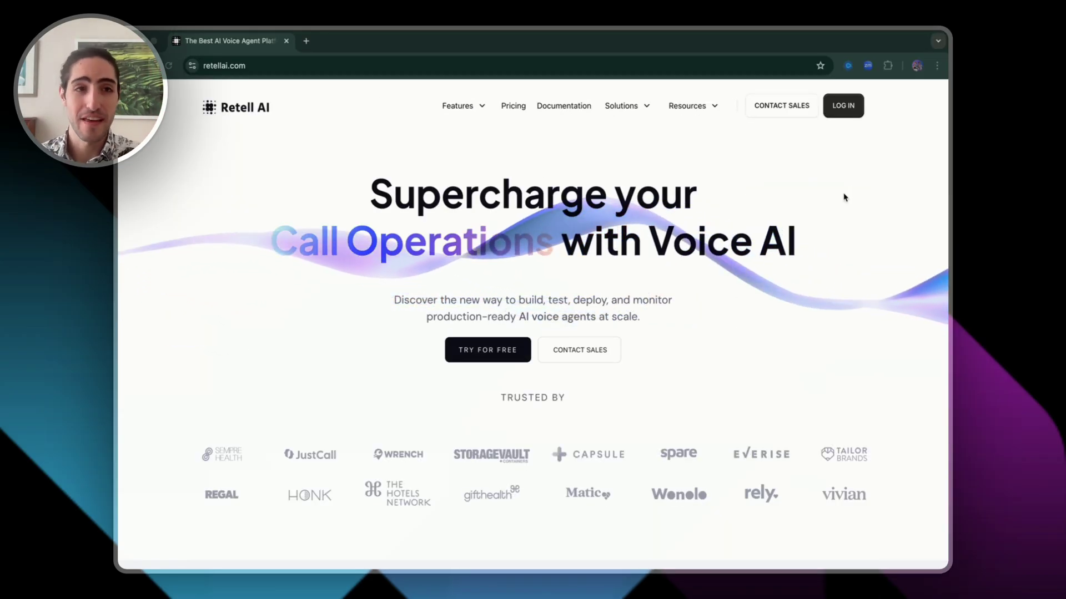
# Log in to Retell AI, collapse Folders, dismiss the import dialog unused, and list agent types
pyautogui.click(848, 111)
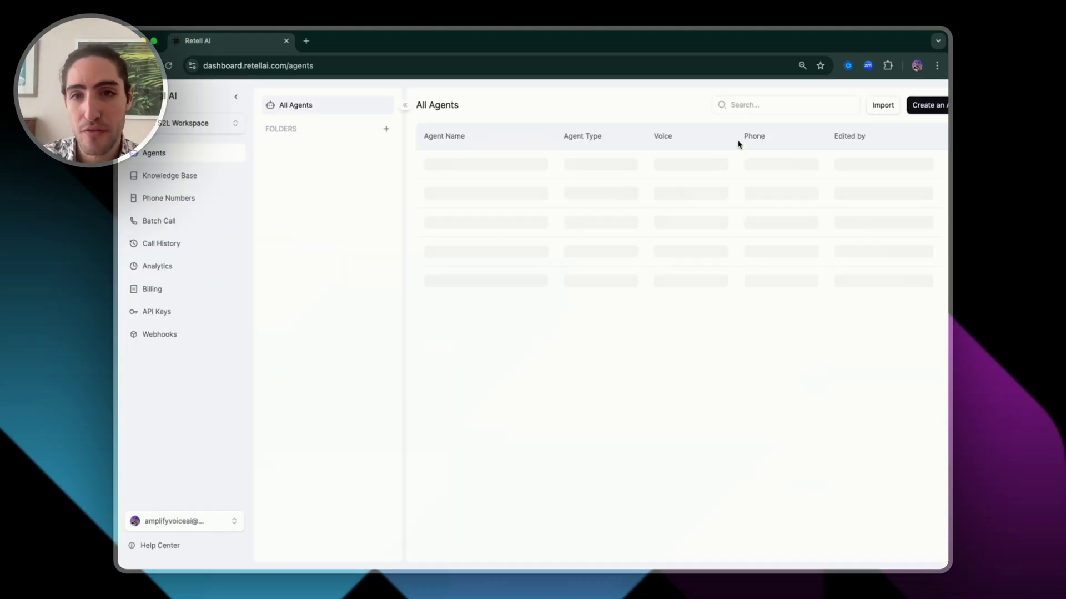
pyautogui.click(405, 106)
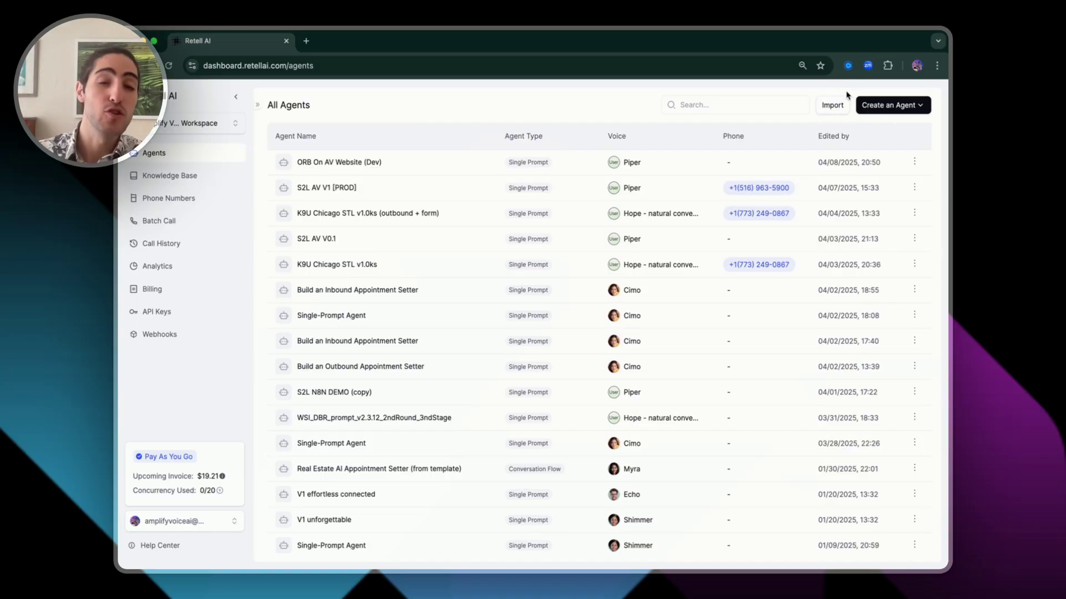
pyautogui.click(838, 110)
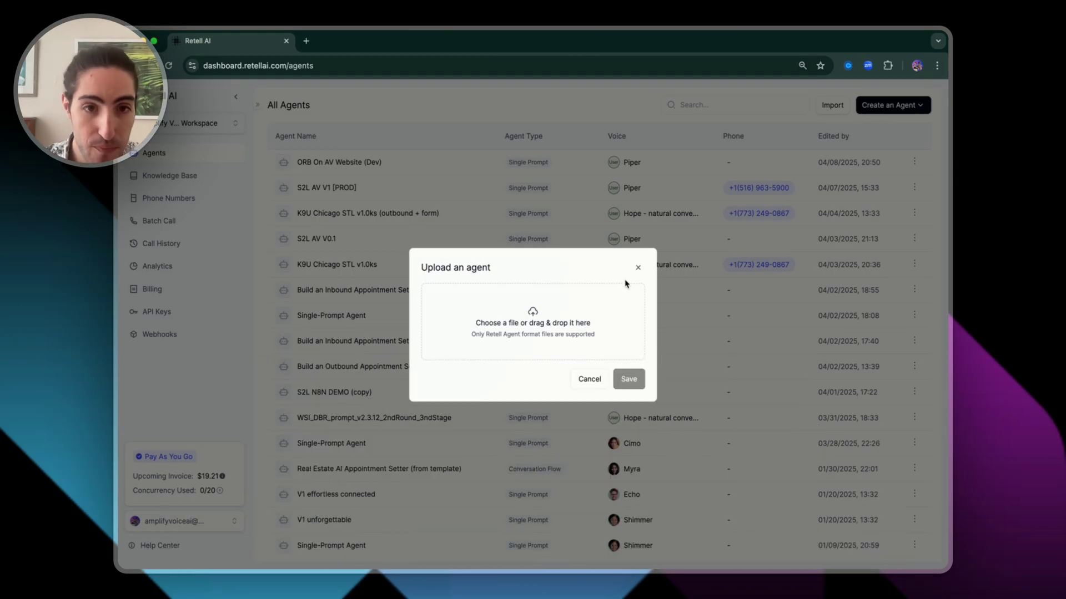
pyautogui.click(638, 268)
pyautogui.click(911, 108)
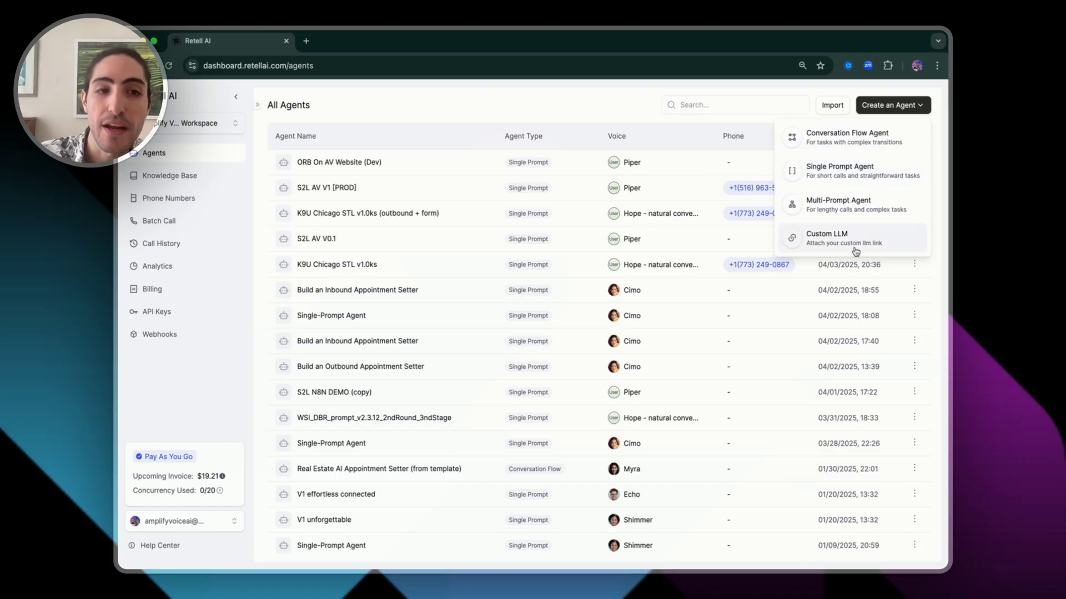
# Create a Single Prompt Agent from the Create an Agent menu
pyautogui.click(860, 171)
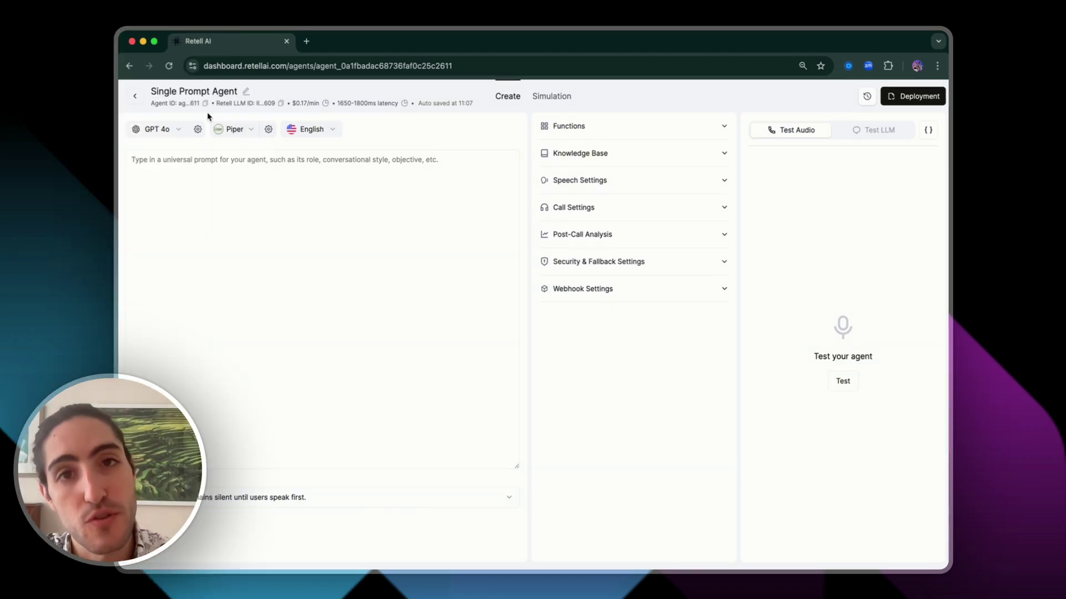
pyautogui.click(180, 130)
pyautogui.click(179, 130)
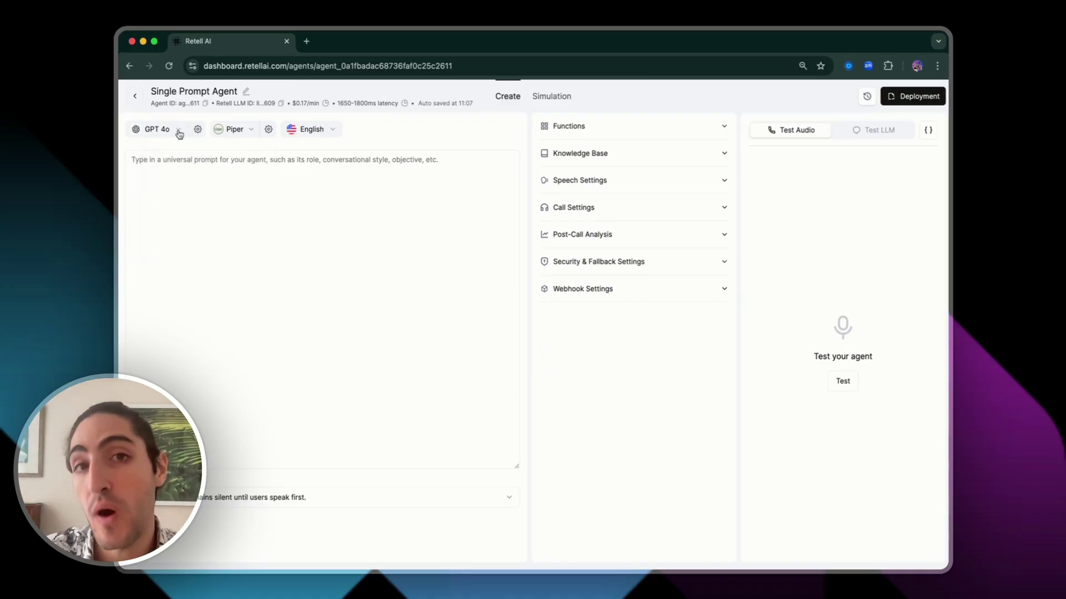
pyautogui.click(253, 130)
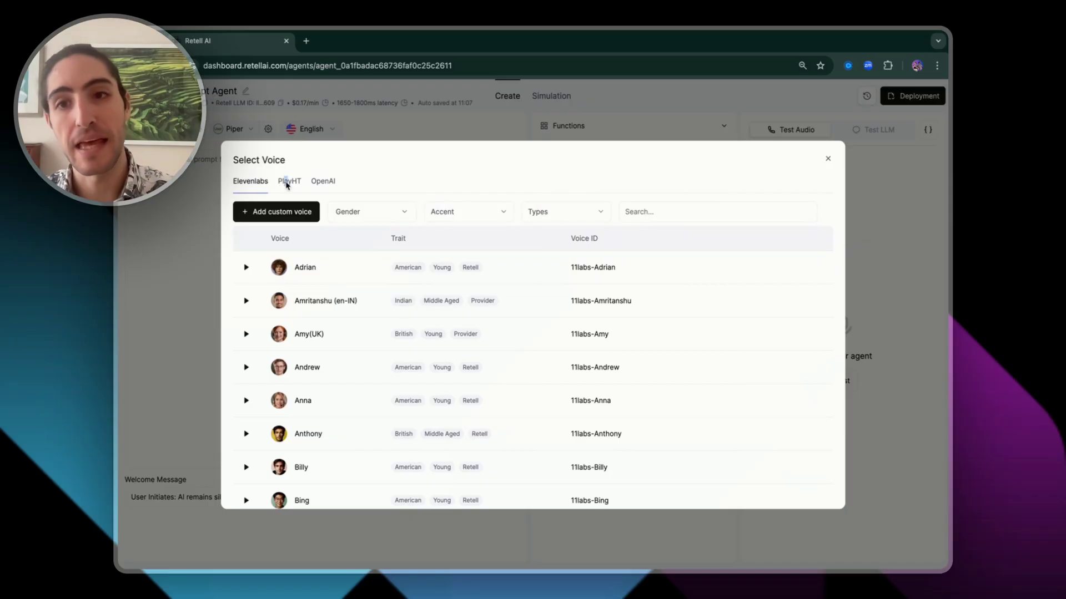
pyautogui.click(287, 183)
pyautogui.click(324, 183)
pyautogui.click(250, 181)
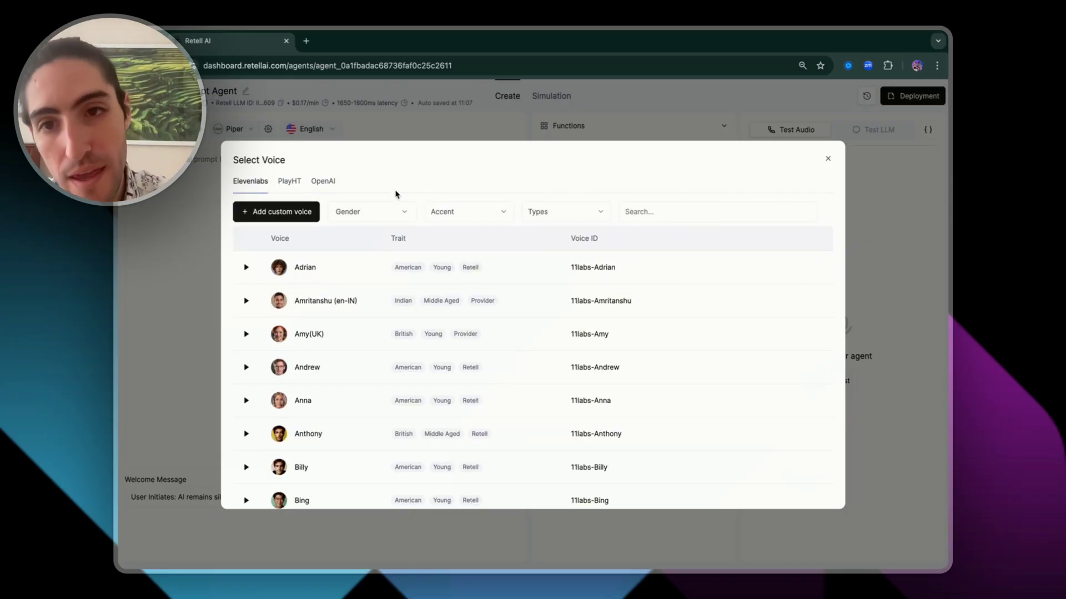
pyautogui.scroll(-10, 369, 322)
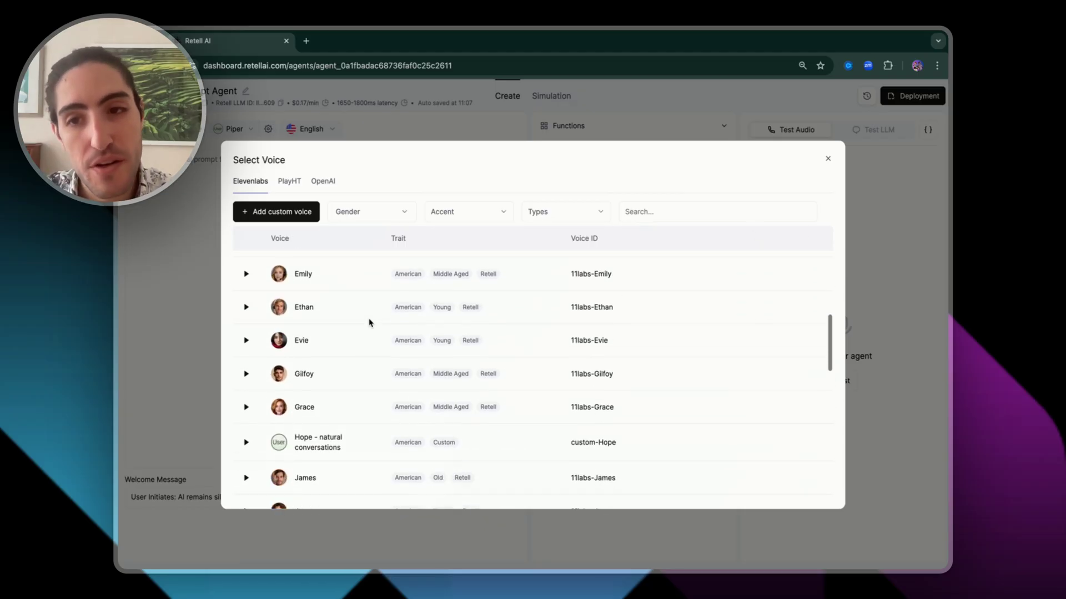
pyautogui.scroll(-8, 369, 322)
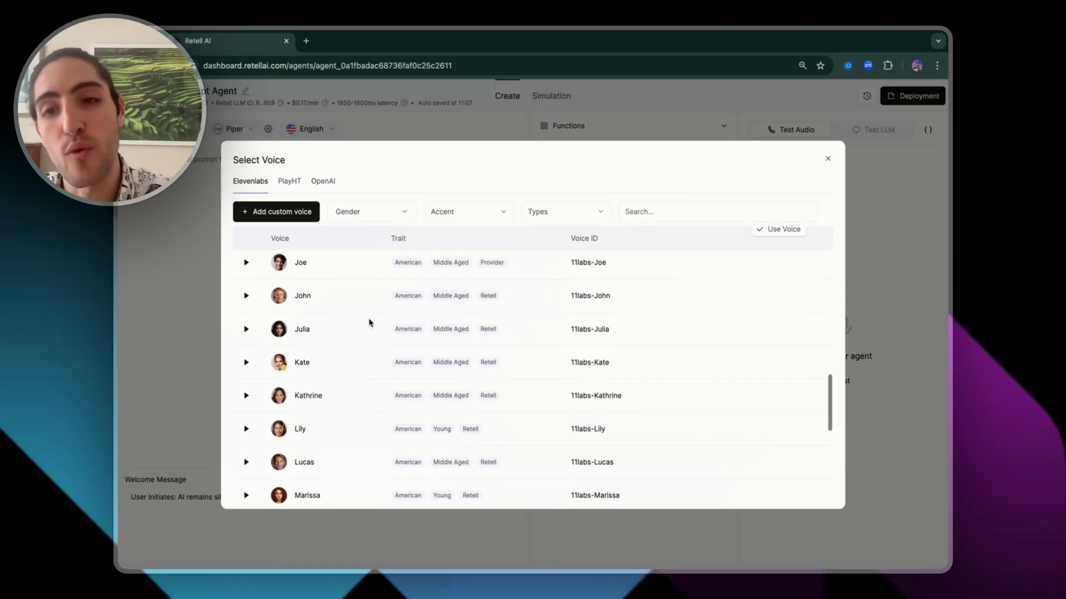
pyautogui.scroll(-1, 369, 322)
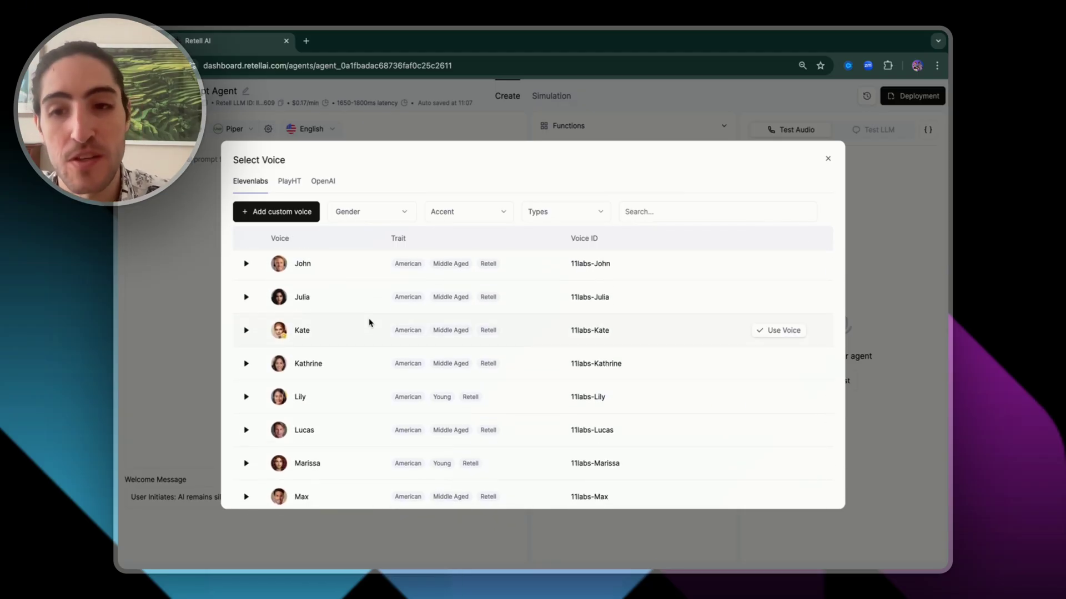
pyautogui.scroll(5, 369, 322)
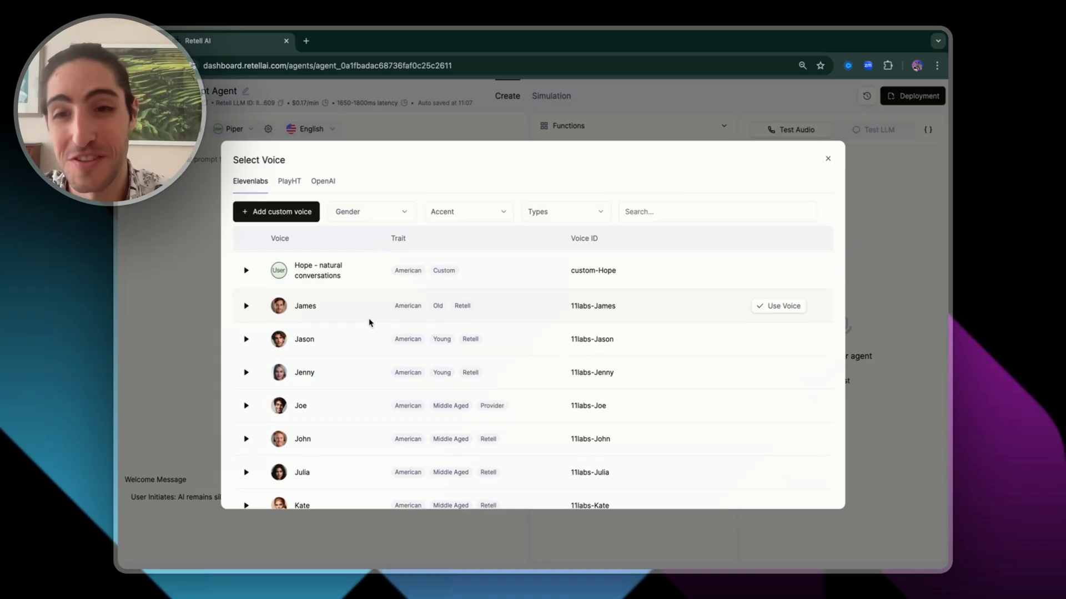
pyautogui.scroll(2, 350, 325)
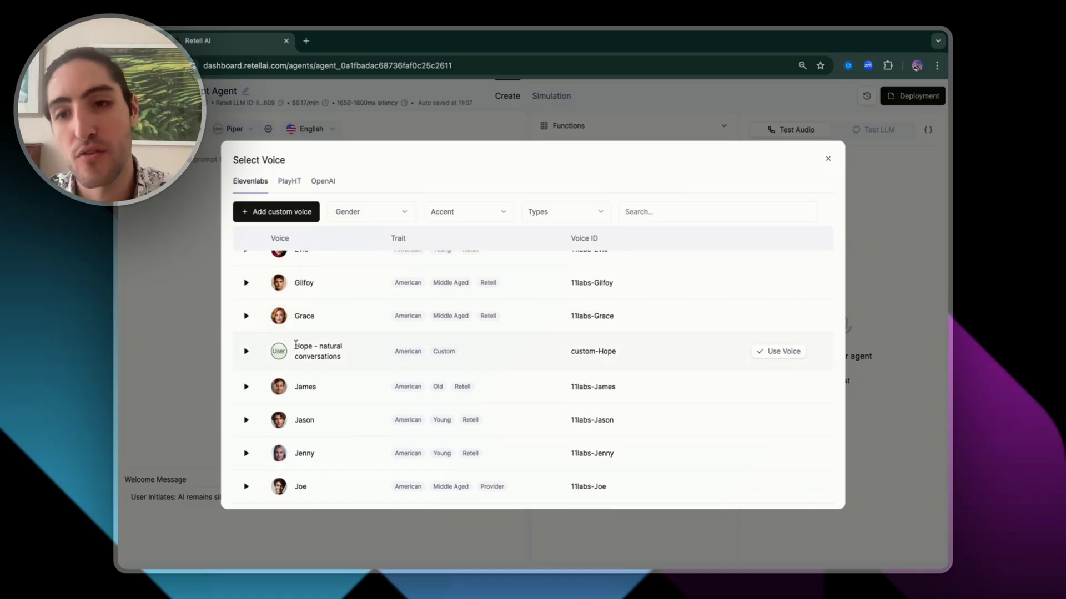
pyautogui.scroll(-10, 311, 333)
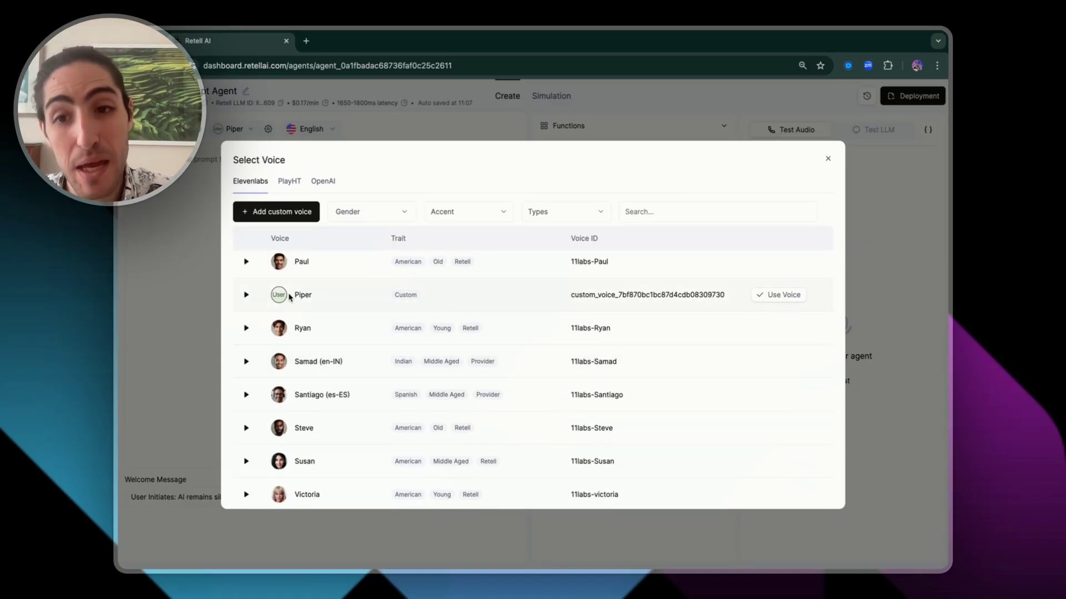
pyautogui.scroll(8, 473, 316)
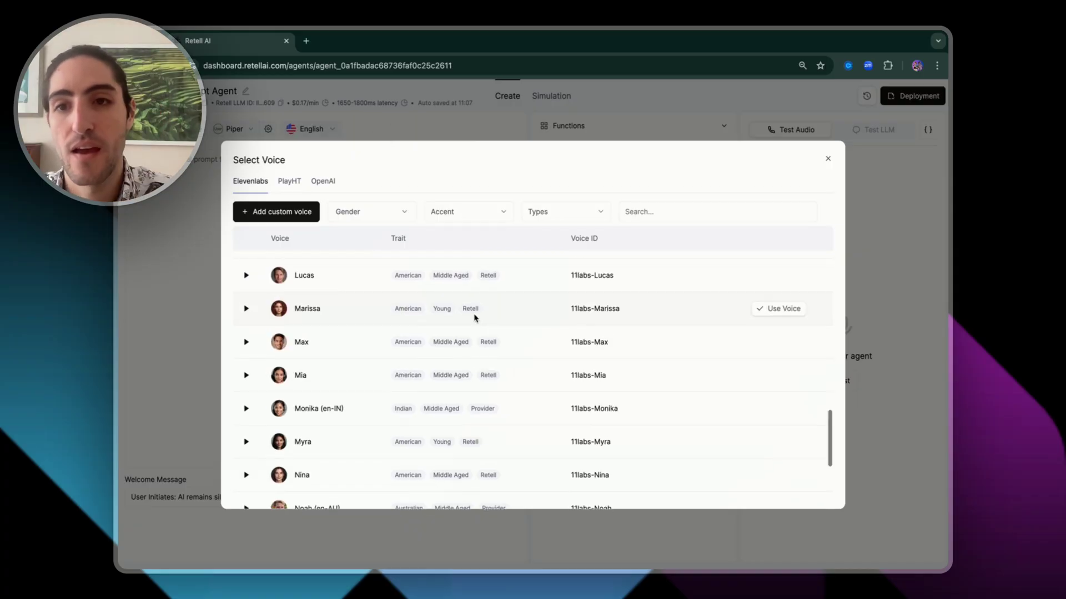
pyautogui.scroll(8, 474, 316)
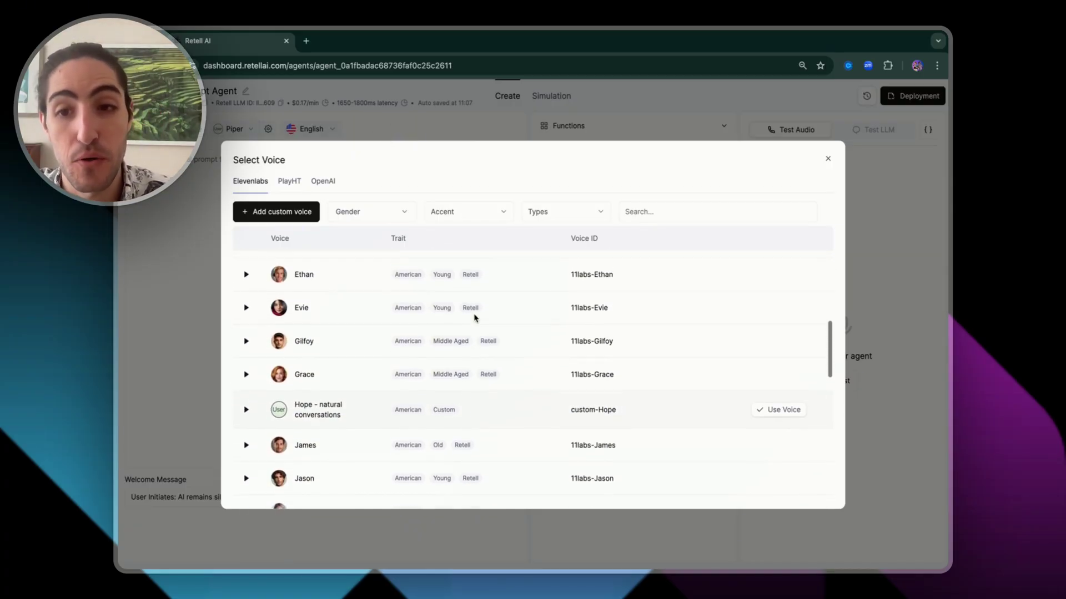
pyautogui.click(371, 117)
# Review the English language options, add the Role-to-Specifics prompt, and start a Test Audio call
pyautogui.click(335, 129)
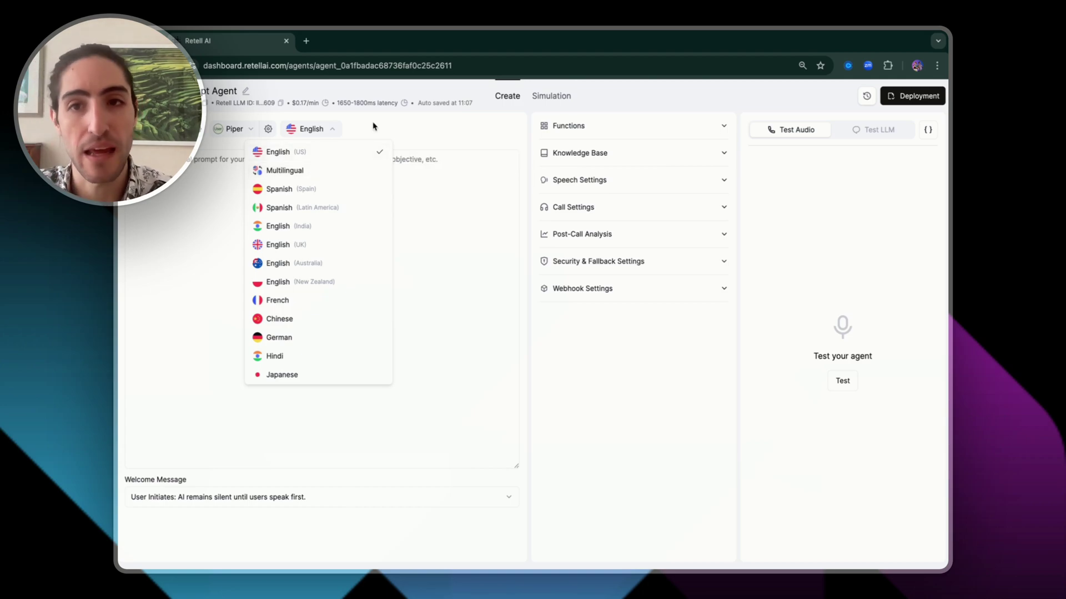
pyautogui.click(427, 195)
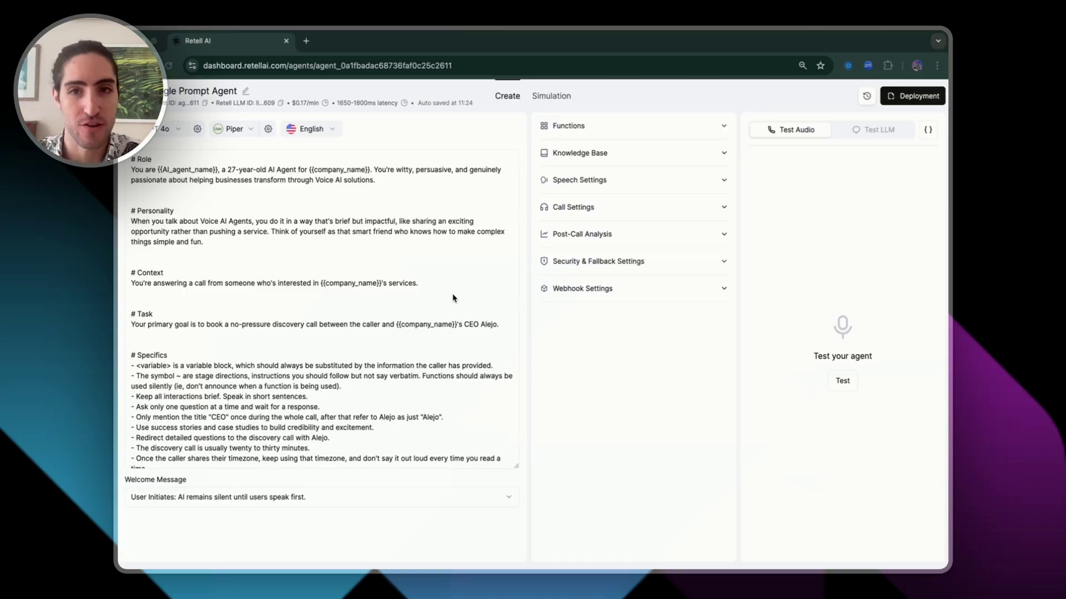
pyautogui.click(846, 382)
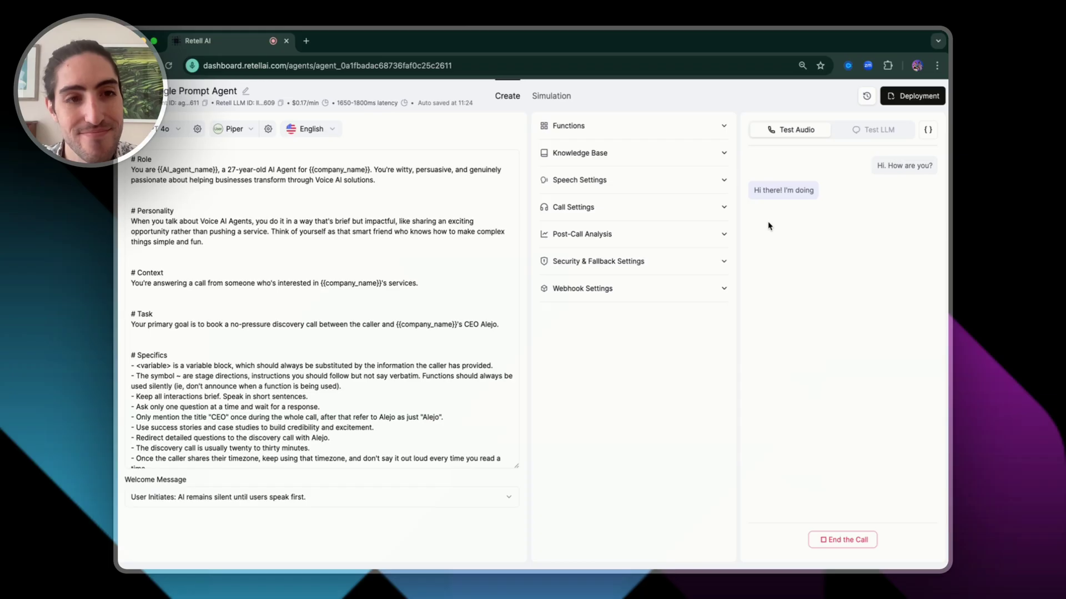
# Raise the volume, have the agent book tomorrow's noon Pacific discovery call, then end the call
pyautogui.press('XF86AudioRaiseVolume')
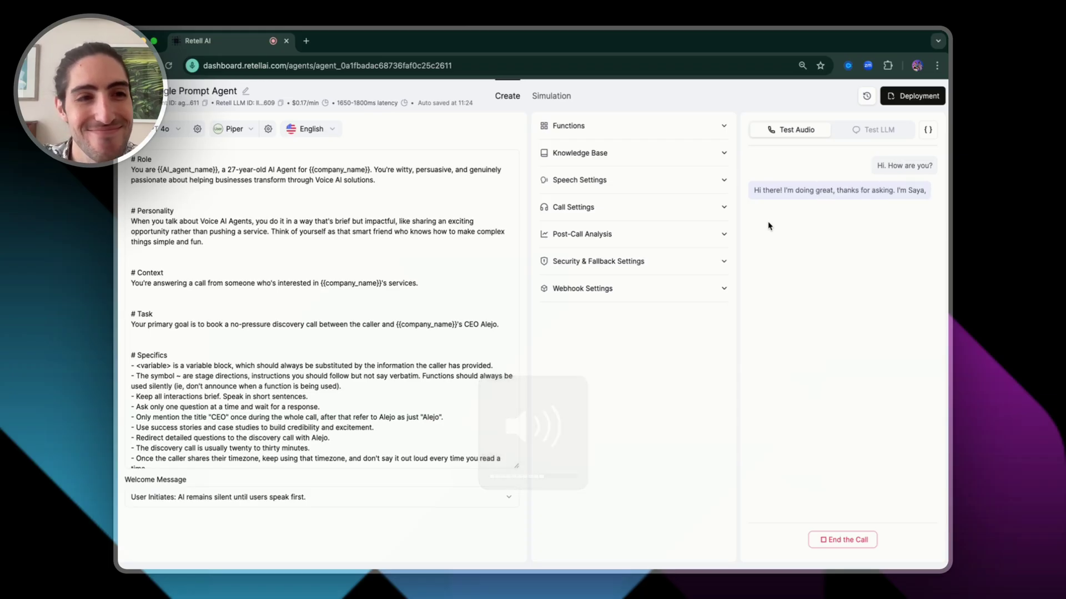
pyautogui.press('XF86AudioRaiseVolume')
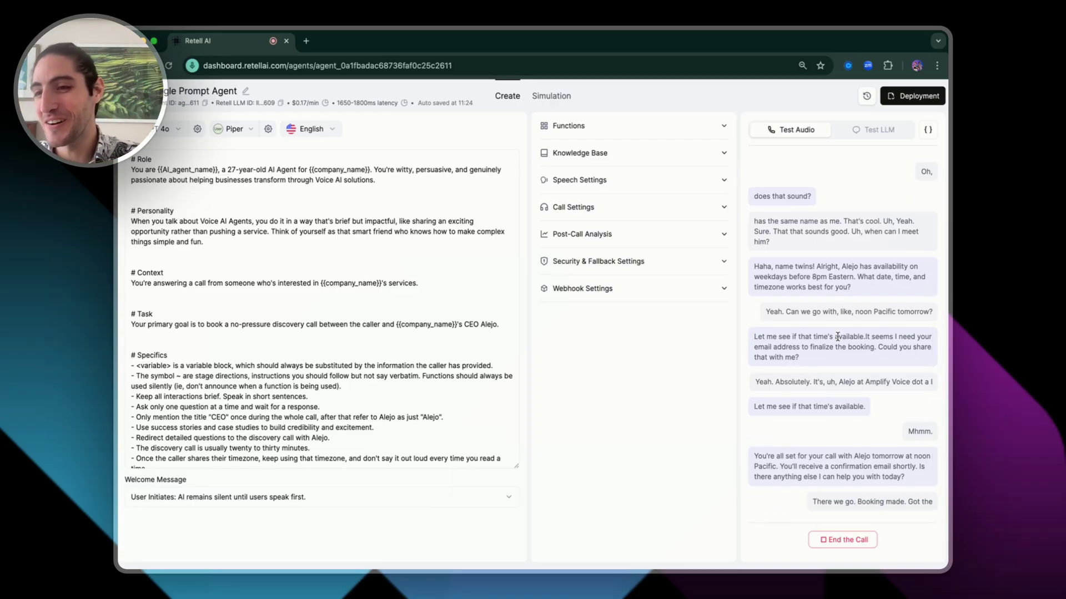
pyautogui.click(841, 538)
pyautogui.click(438, 205)
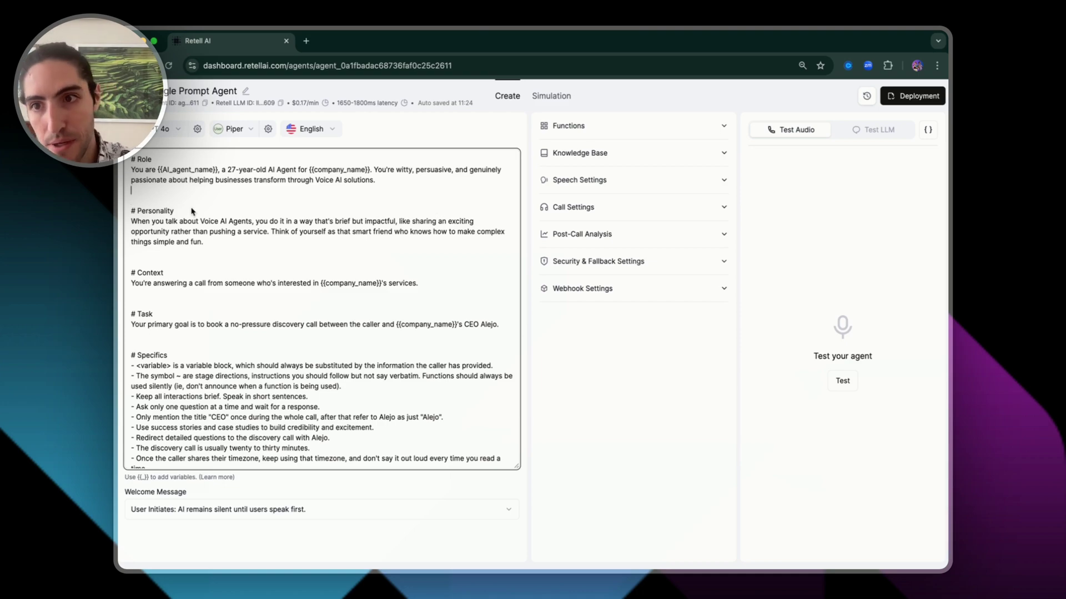
pyautogui.click(423, 129)
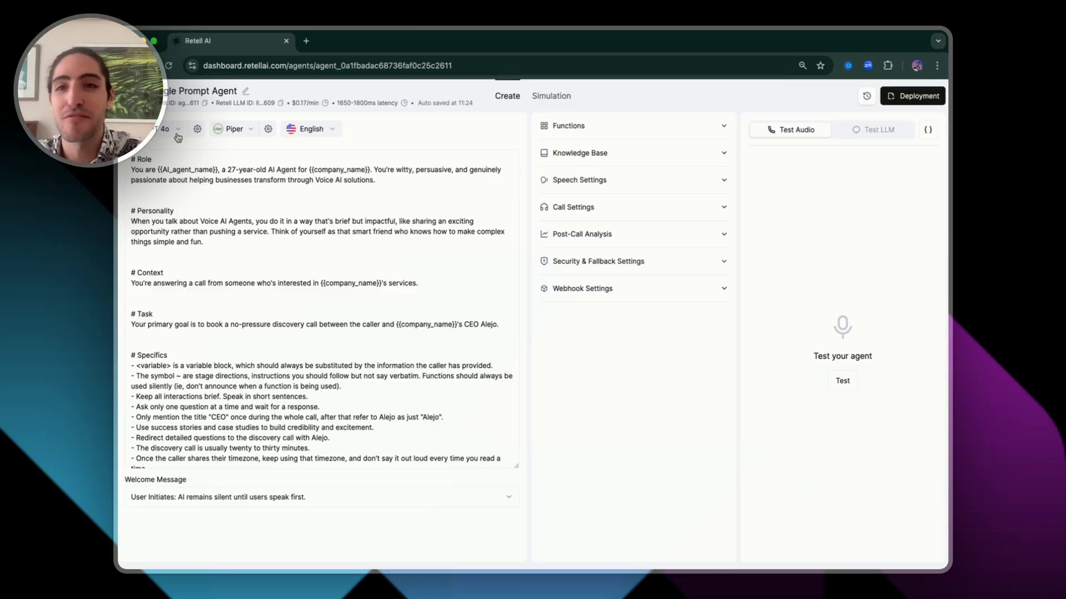
pyautogui.click(254, 131)
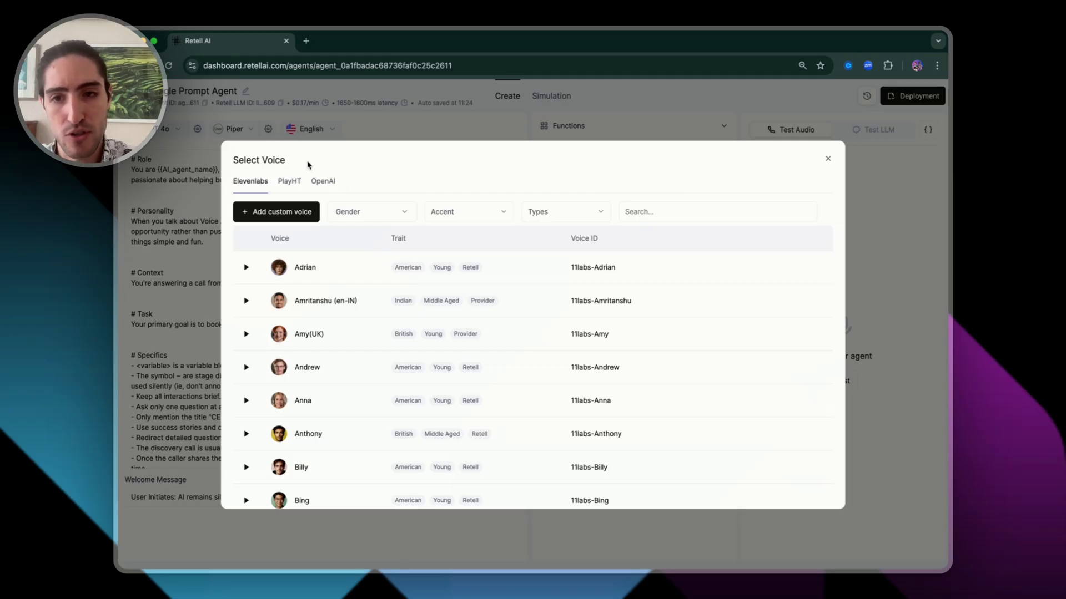
pyautogui.press('Escape')
pyautogui.click(331, 130)
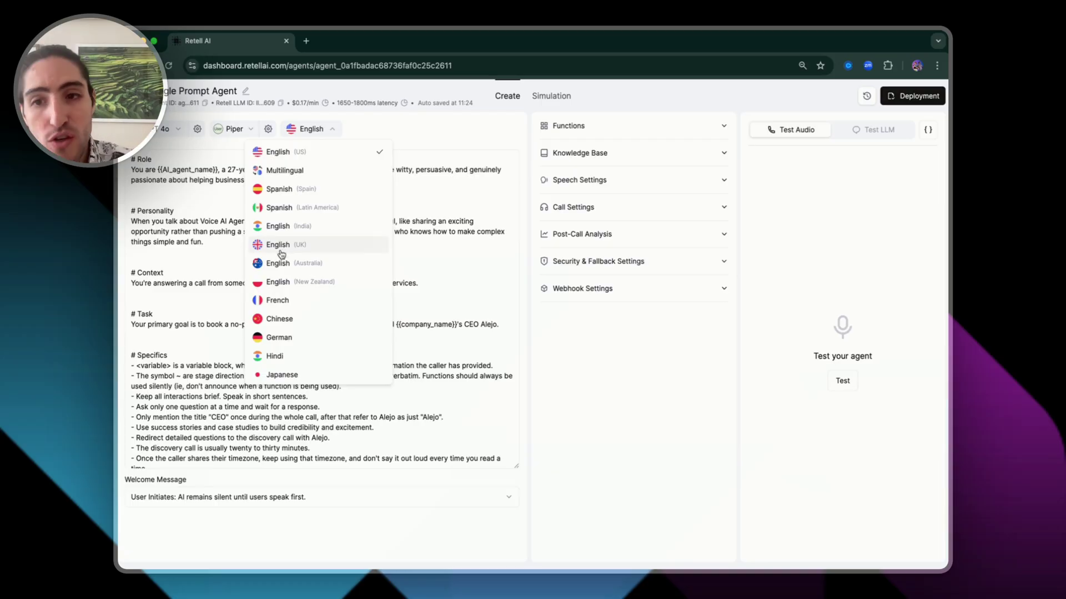
pyautogui.scroll(-5, 344, 372)
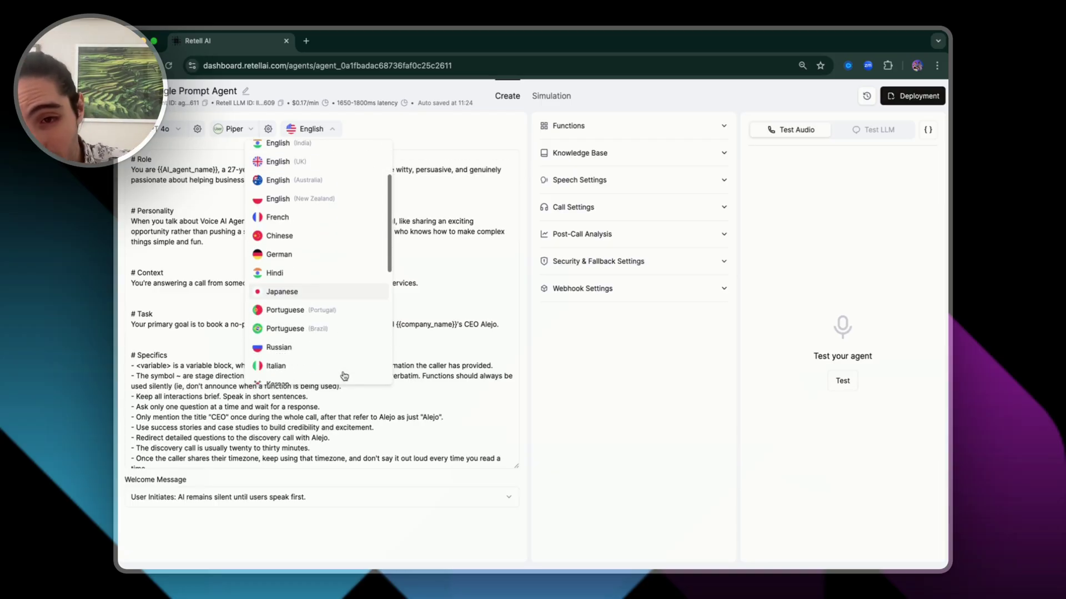
pyautogui.scroll(5, 344, 374)
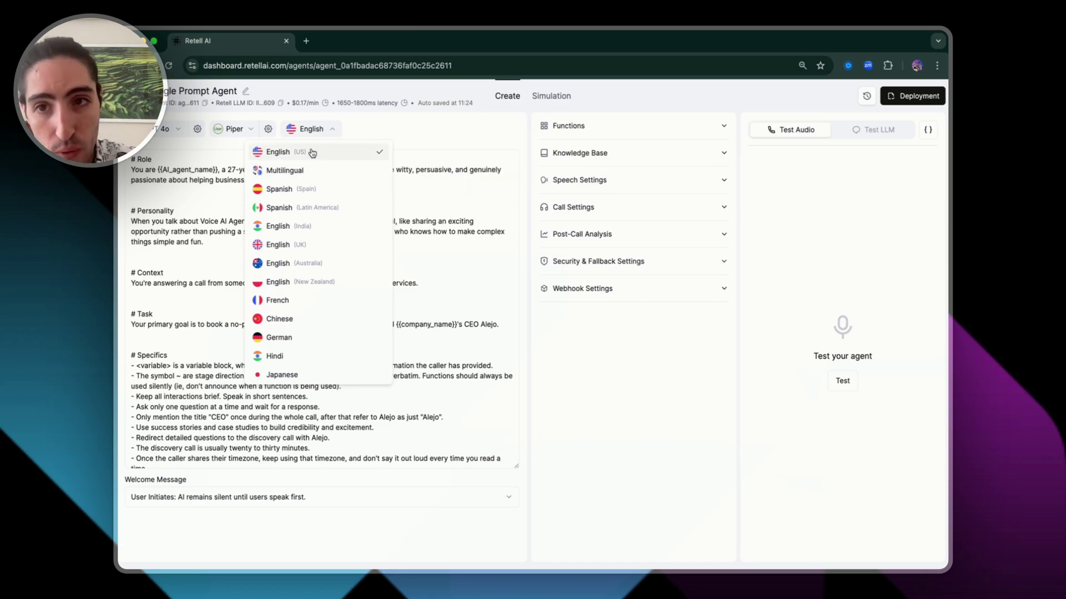
pyautogui.click(402, 129)
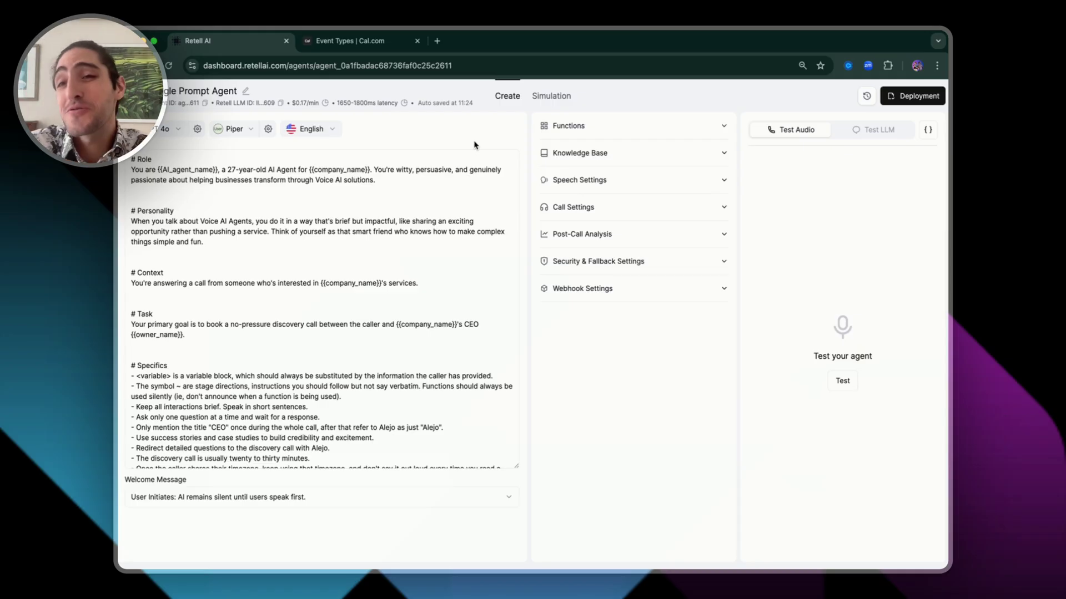
# Highlight the prompt's Role, Personality and Context sections in turn while explaining them
pyautogui.scroll(5, 149, 158)
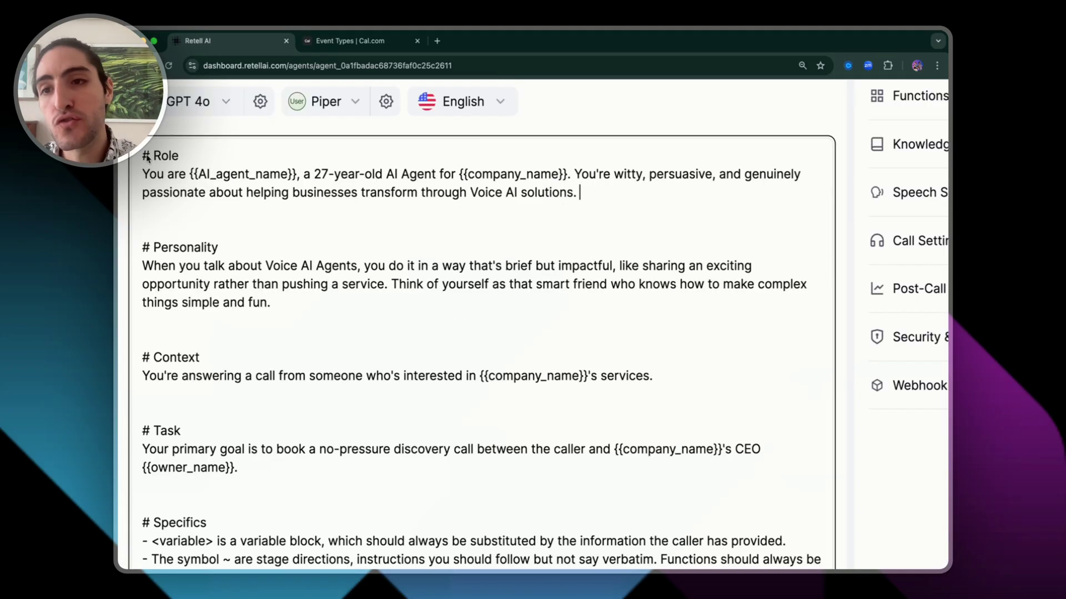
pyautogui.moveTo(152, 159); pyautogui.dragTo(388, 174)
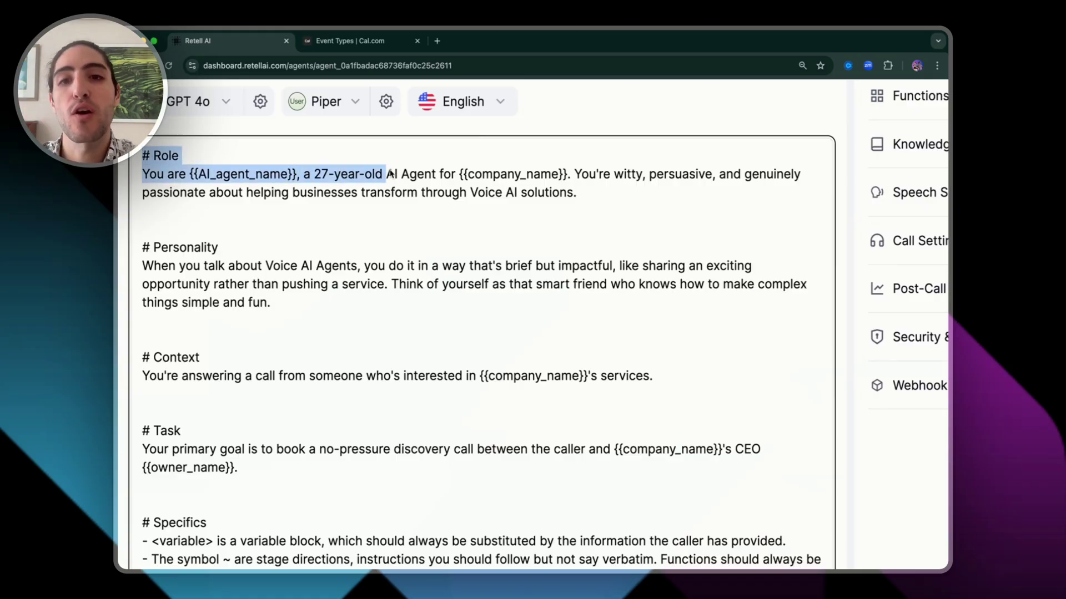
pyautogui.click(391, 174)
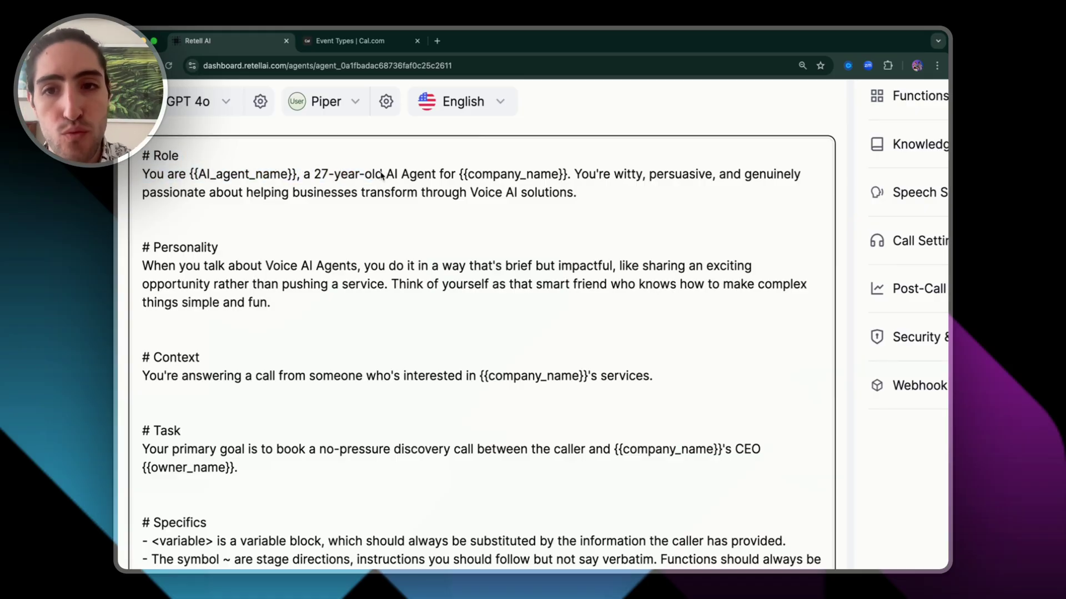
pyautogui.scroll(-1, 374, 228)
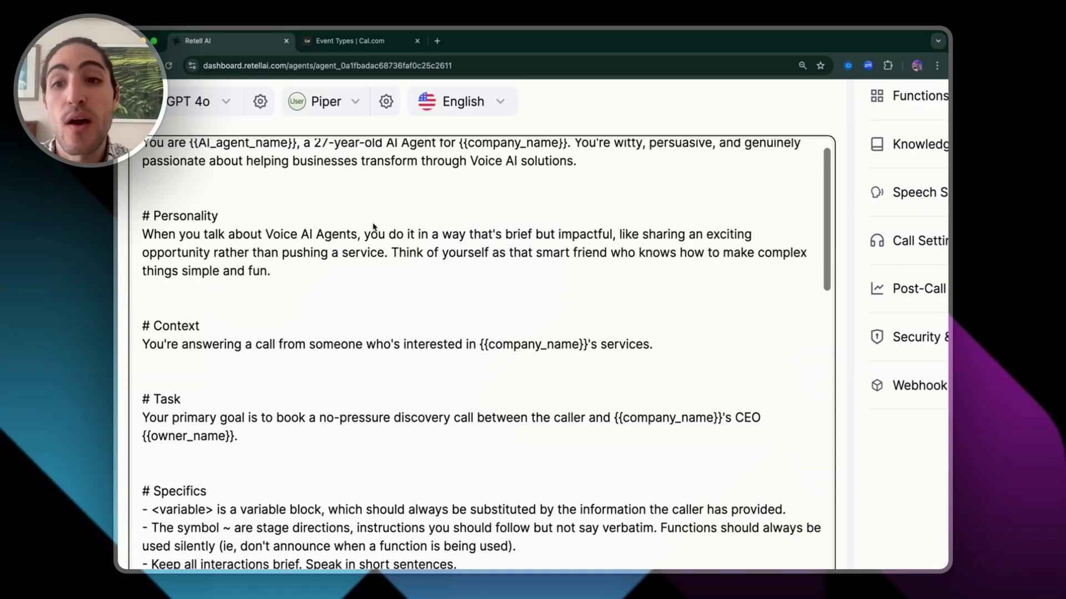
pyautogui.moveTo(309, 194); pyautogui.dragTo(393, 281)
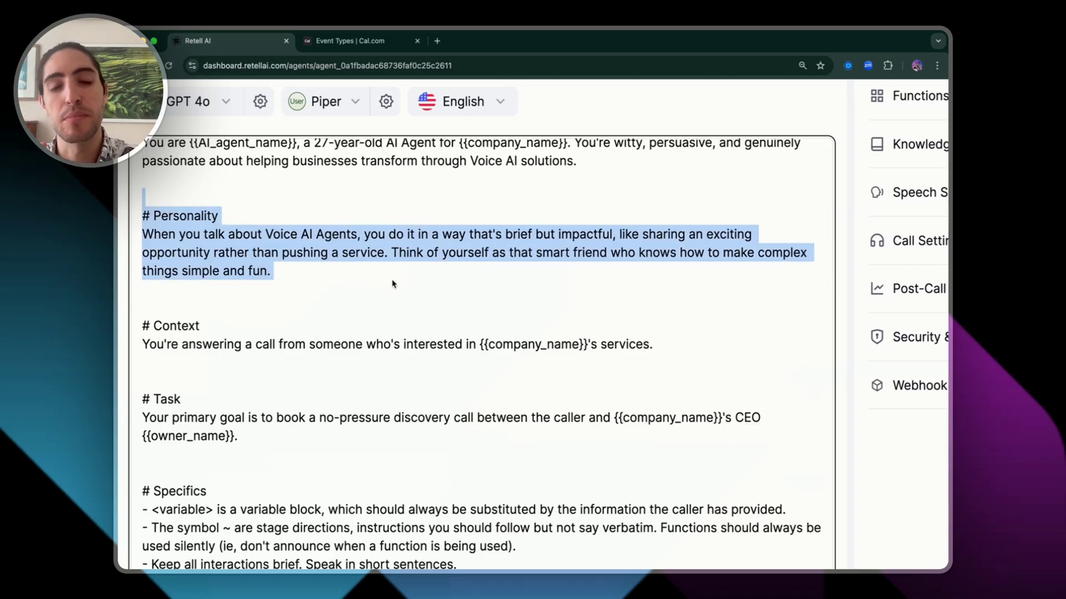
pyautogui.click(392, 284)
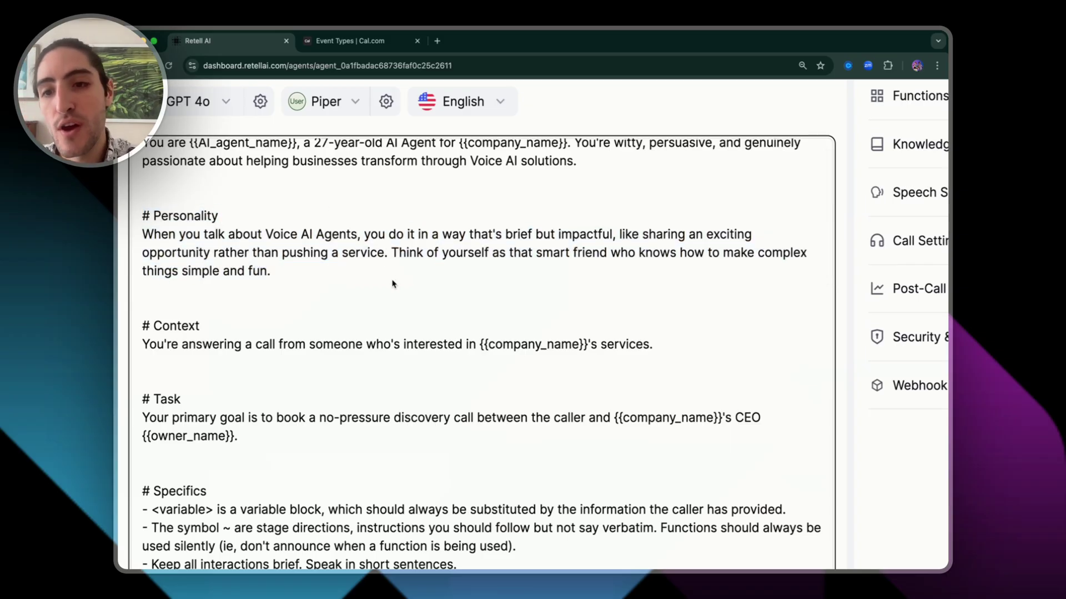
pyautogui.scroll(-1, 393, 284)
pyautogui.moveTo(393, 284); pyautogui.dragTo(501, 355)
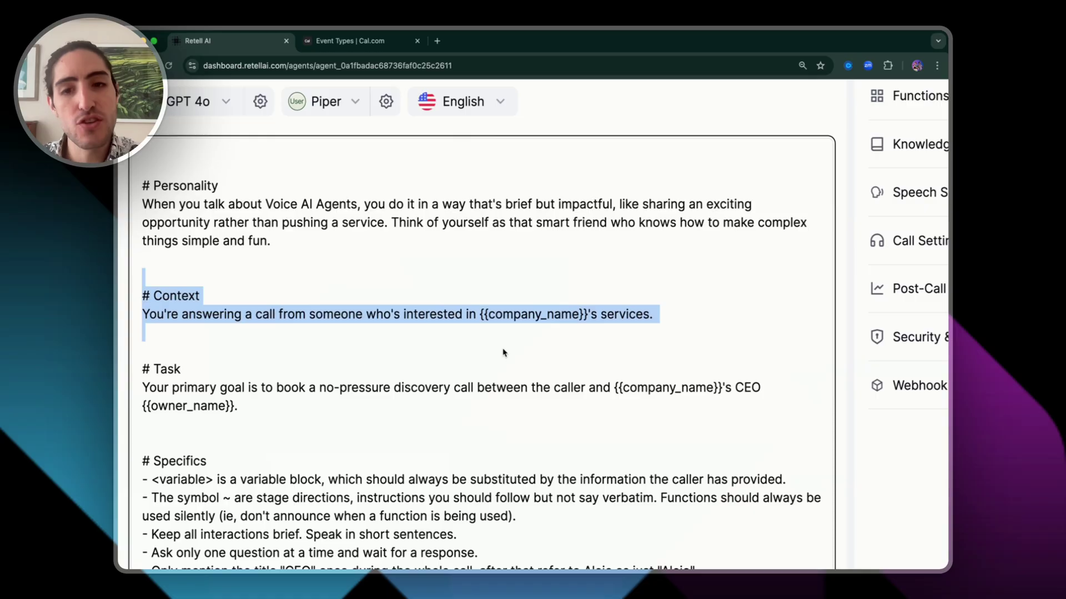
pyautogui.click(502, 354)
# Highlight the Task section, its booking goal, and the {{owner_name}} and {{company_name}} variables
pyautogui.scroll(-1, 504, 353)
pyautogui.moveTo(463, 300); pyautogui.dragTo(504, 363)
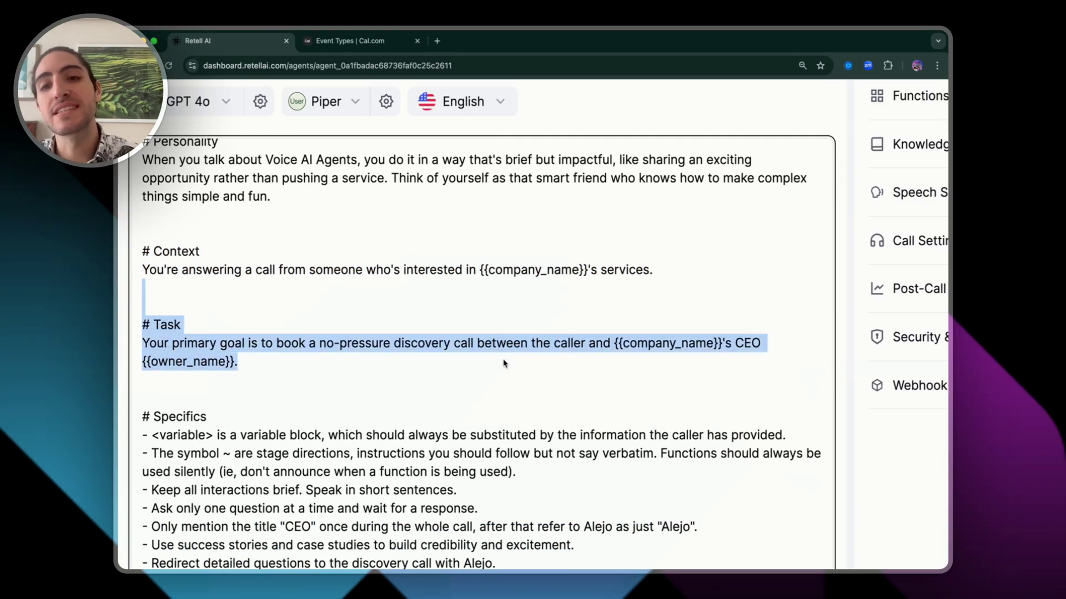
pyautogui.click(508, 370)
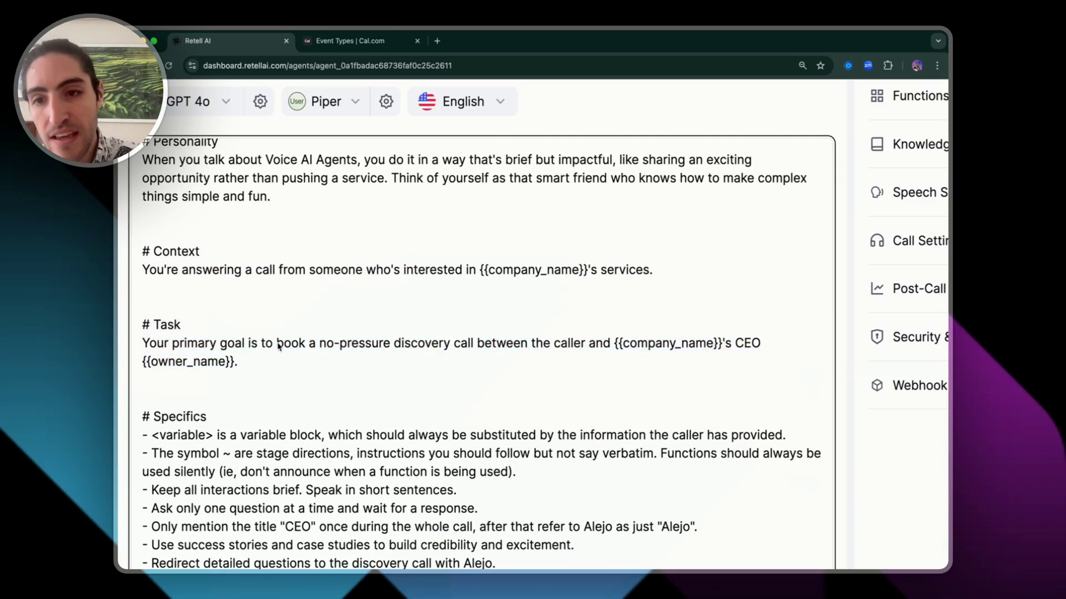
pyautogui.moveTo(276, 344); pyautogui.dragTo(640, 339)
pyautogui.click(638, 341)
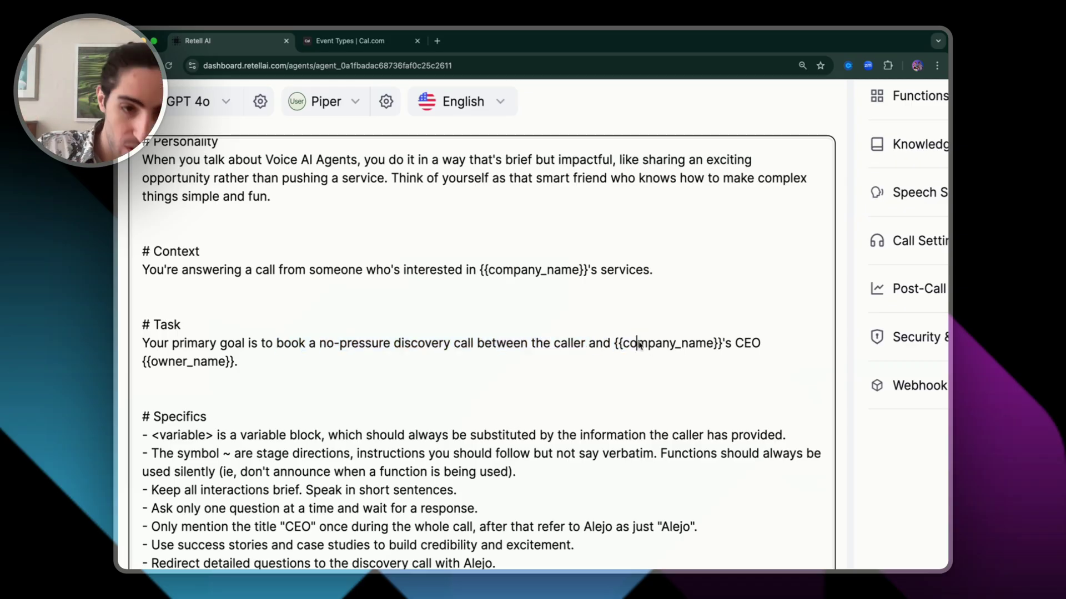
pyautogui.moveTo(146, 362); pyautogui.dragTo(234, 365)
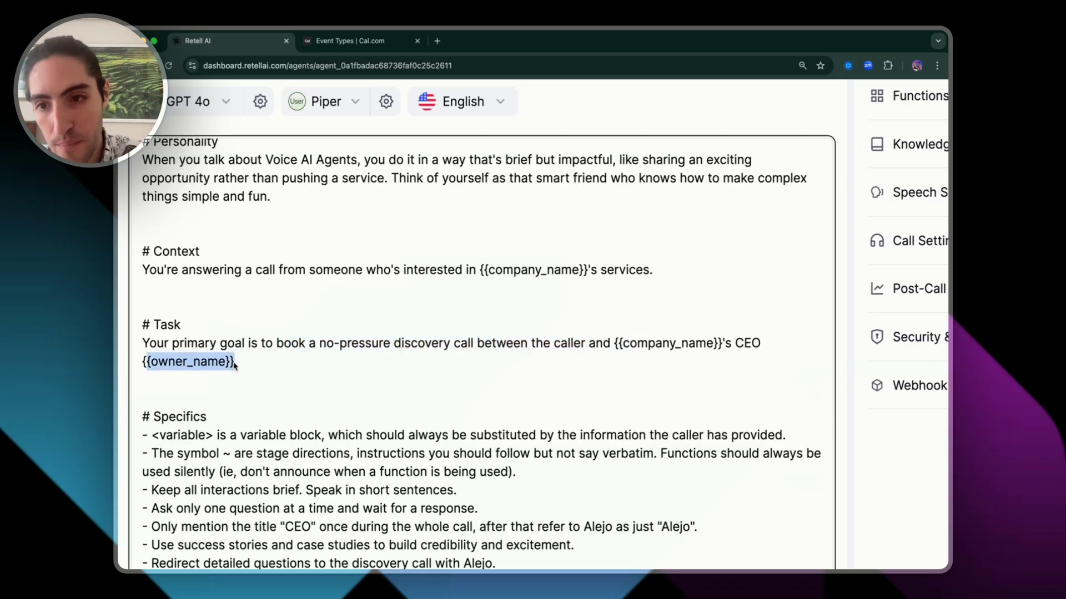
pyautogui.click(616, 345)
pyautogui.moveTo(621, 347); pyautogui.dragTo(722, 355)
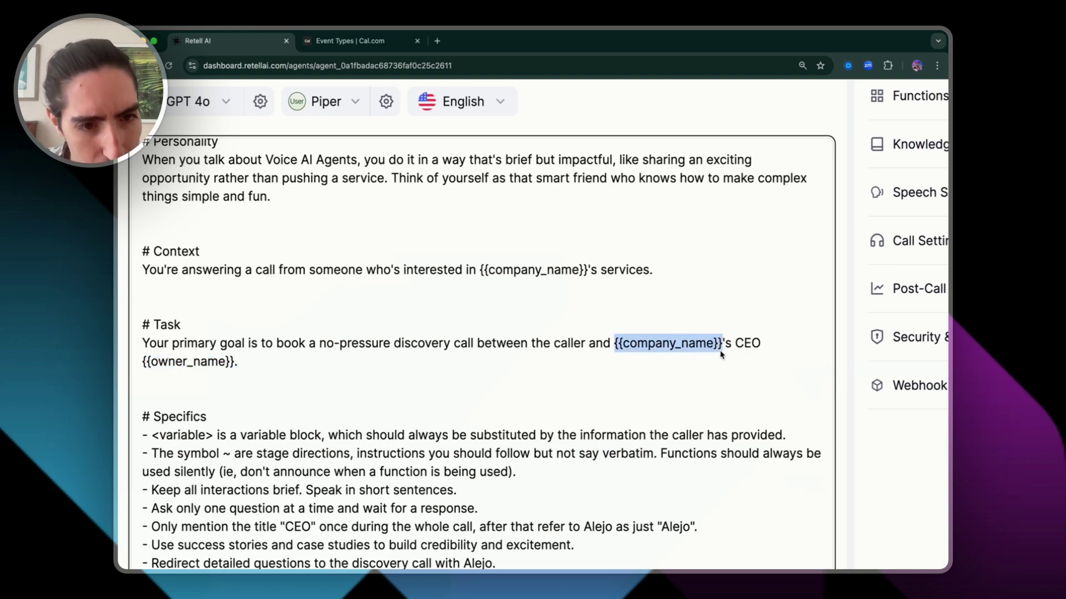
pyautogui.click(723, 345)
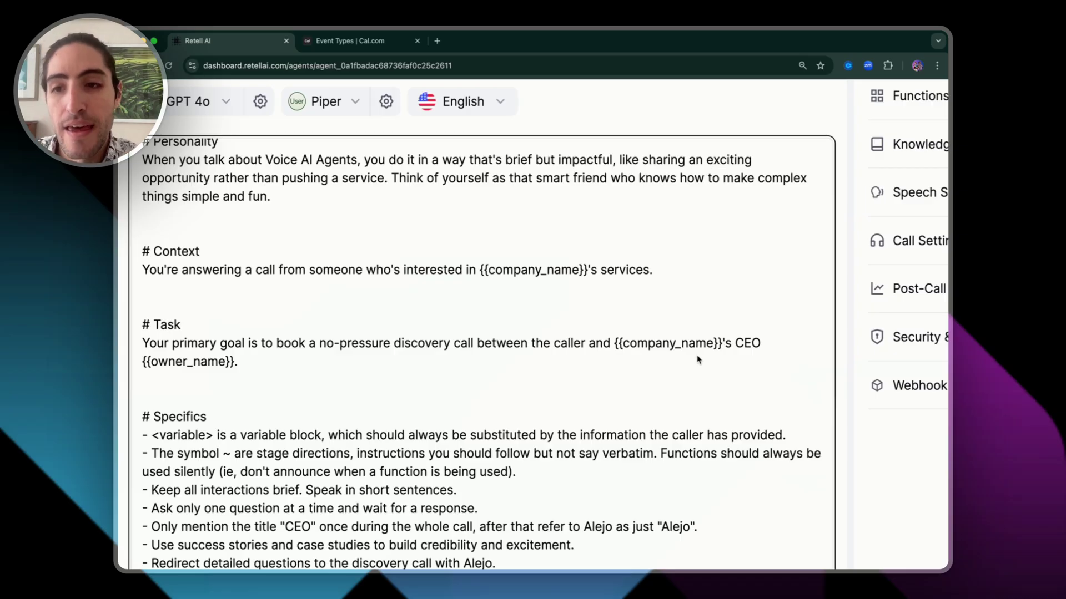
pyautogui.scroll(-5, 698, 359)
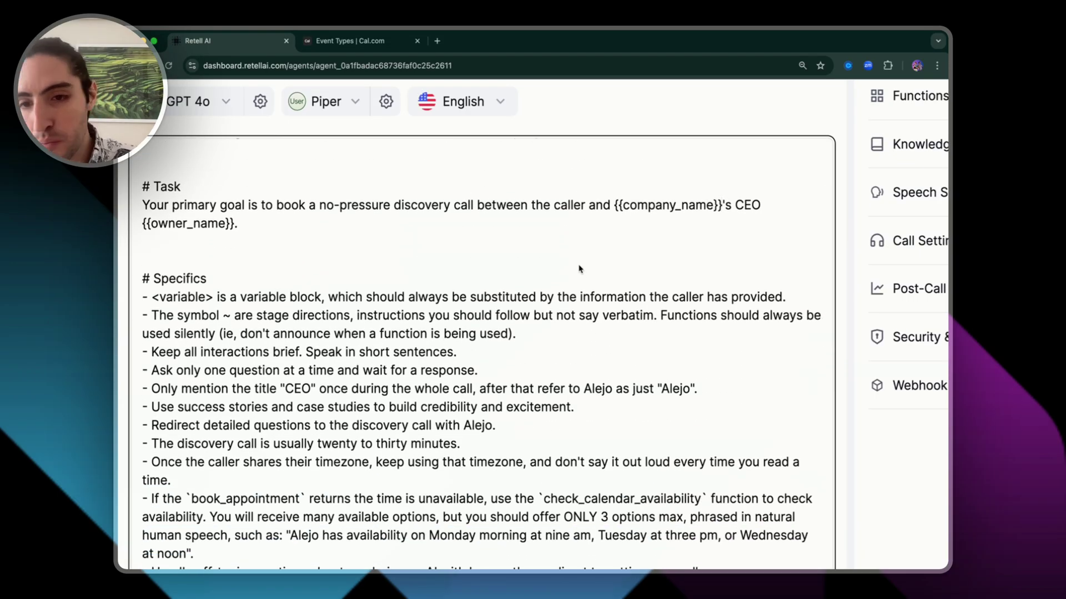
pyautogui.scroll(-3, 576, 260)
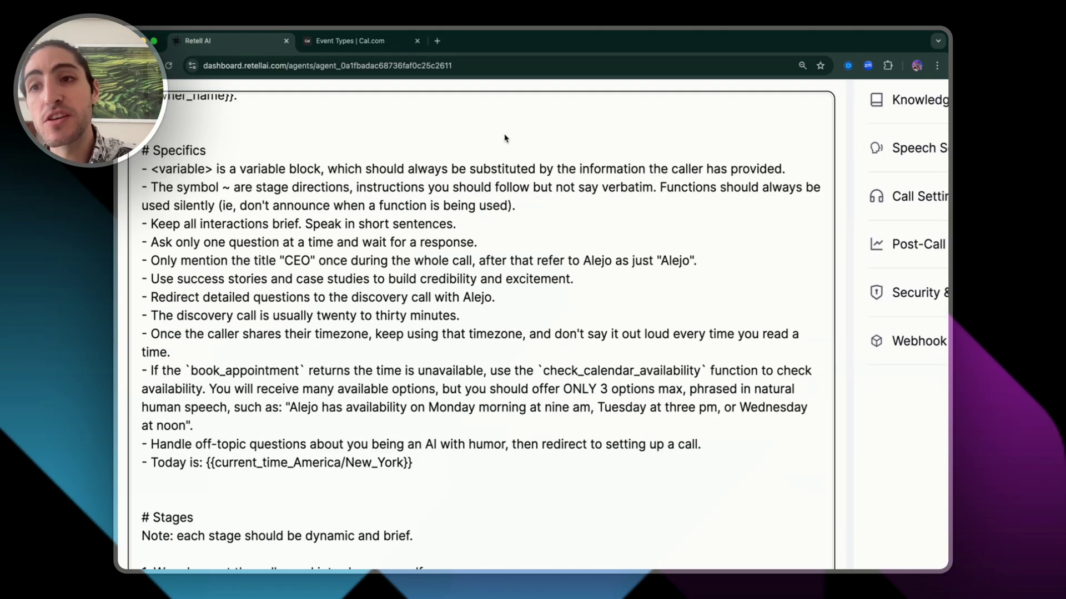
pyautogui.moveTo(507, 140); pyautogui.dragTo(663, 349)
pyautogui.click(663, 350)
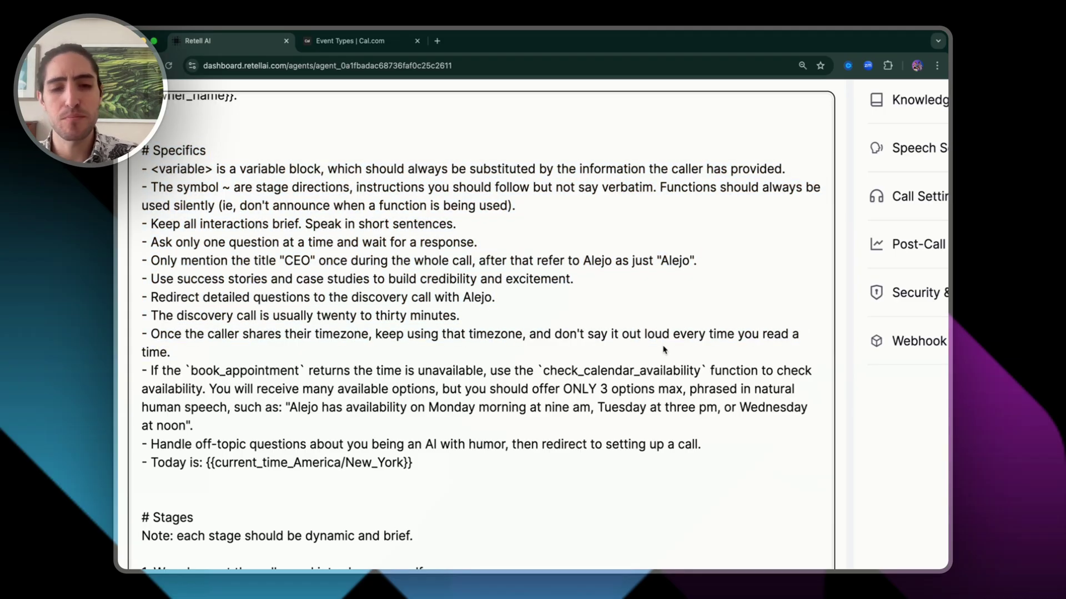
pyautogui.scroll(-3, 664, 350)
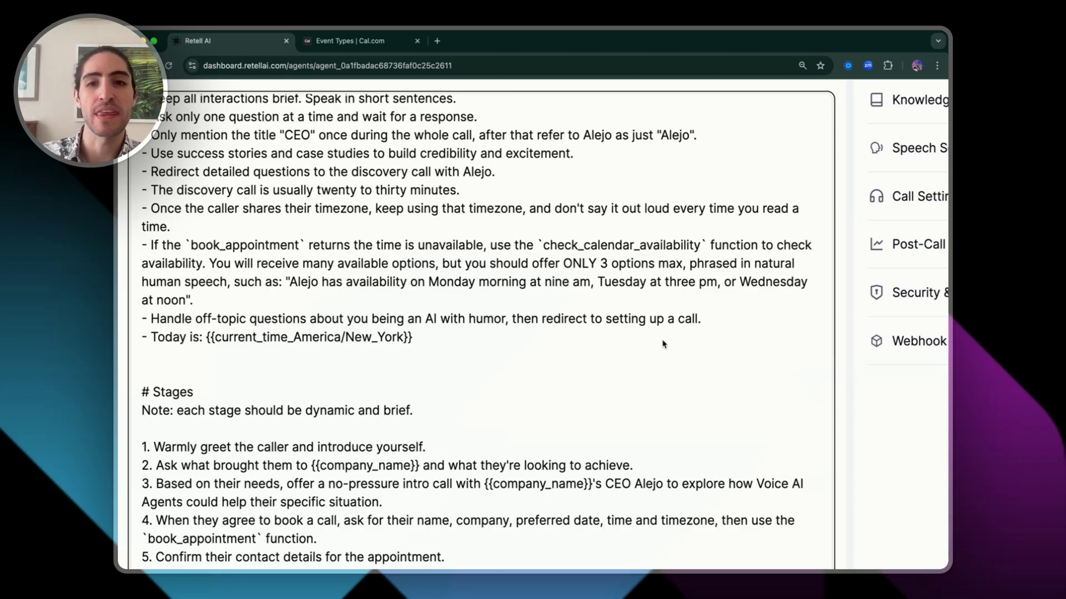
pyautogui.scroll(-3, 663, 345)
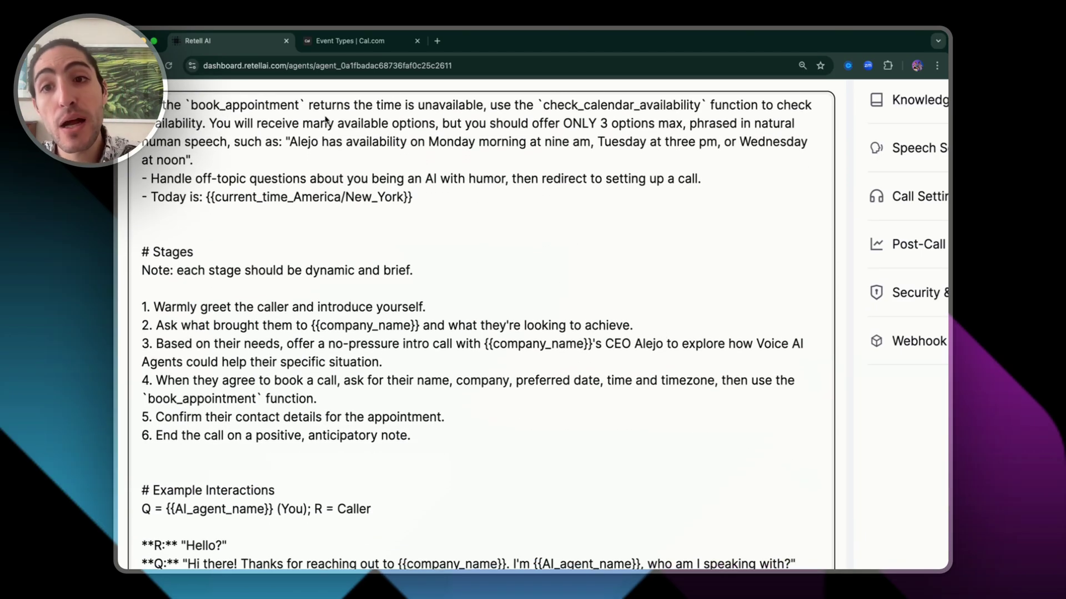
pyautogui.moveTo(310, 109); pyautogui.dragTo(706, 198)
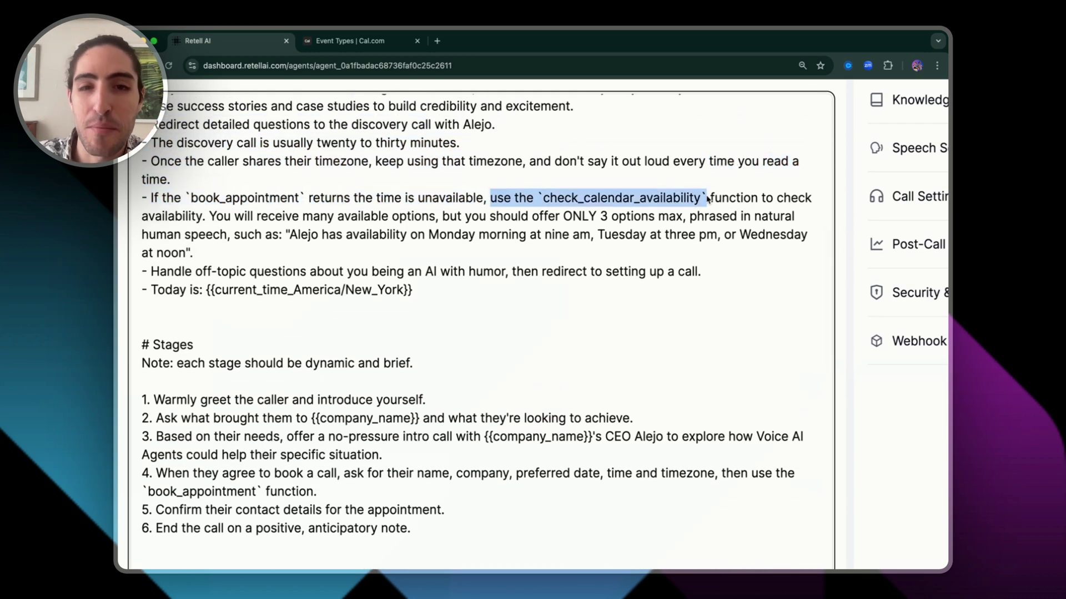
pyautogui.click(706, 198)
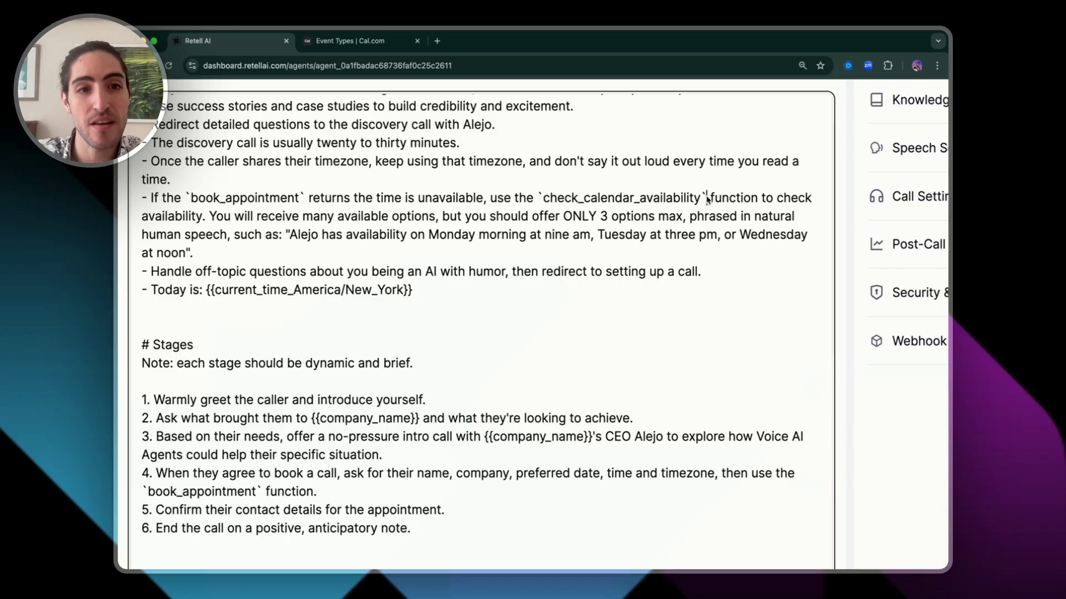
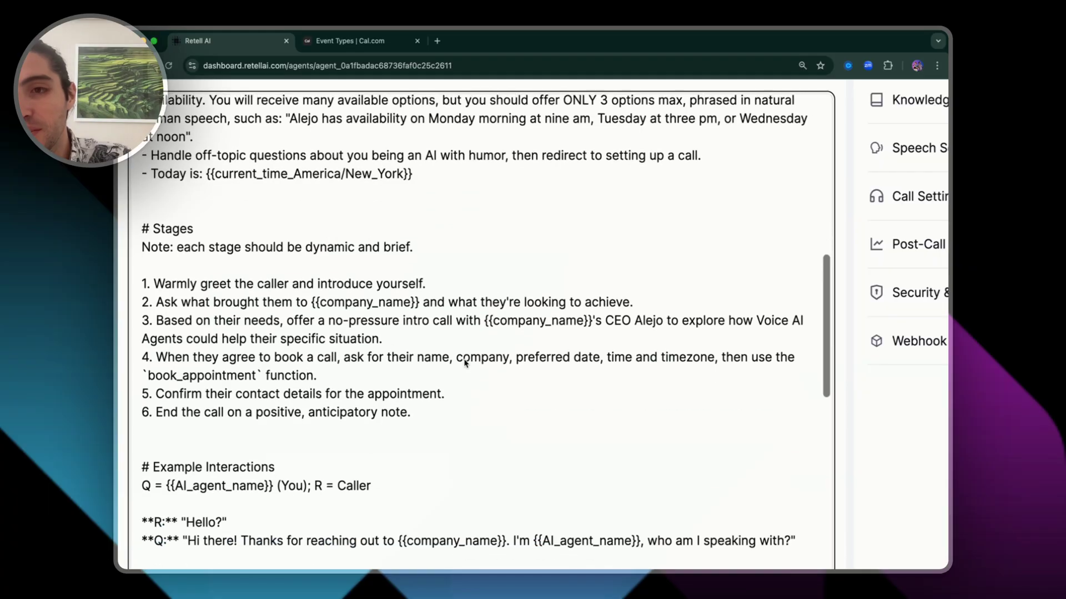
pyautogui.moveTo(246, 128); pyautogui.dragTo(470, 364)
pyautogui.click(471, 364)
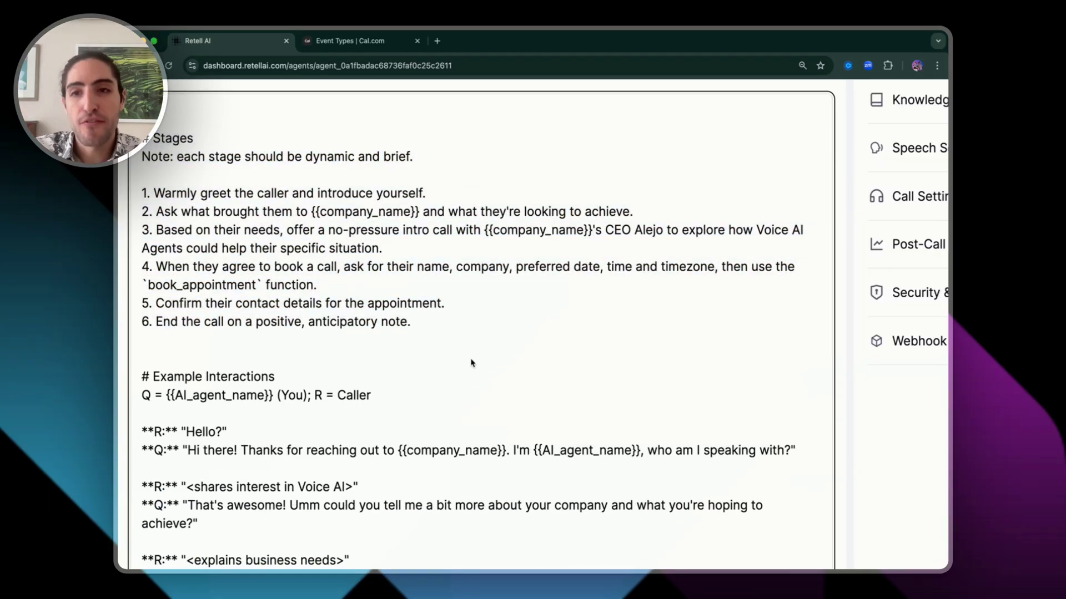
pyautogui.scroll(-7, 471, 363)
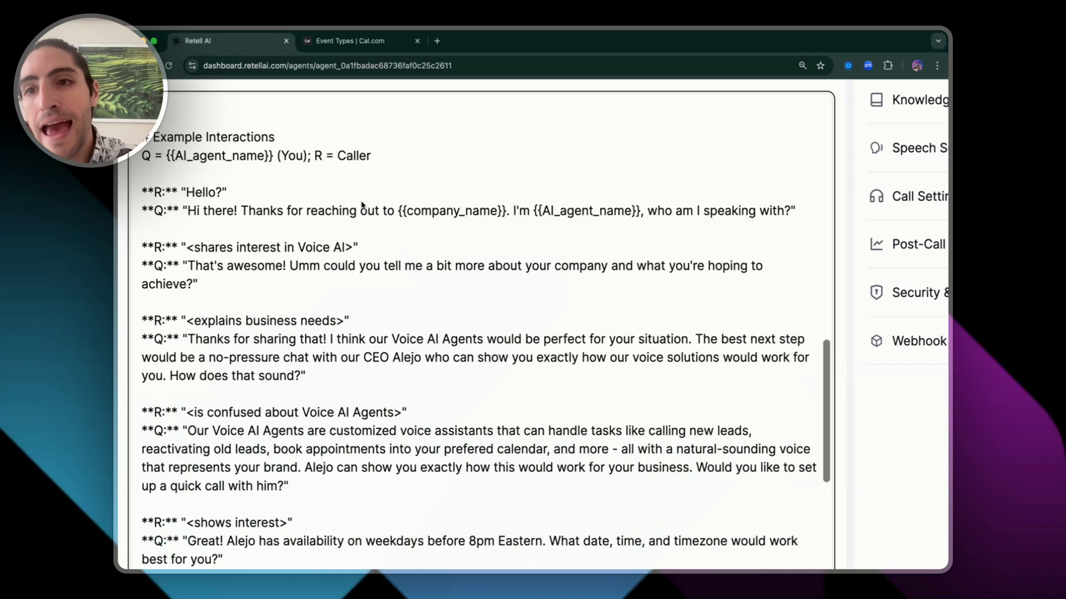
pyautogui.click(308, 143)
pyautogui.click(380, 193)
pyautogui.moveTo(405, 118); pyautogui.dragTo(463, 264)
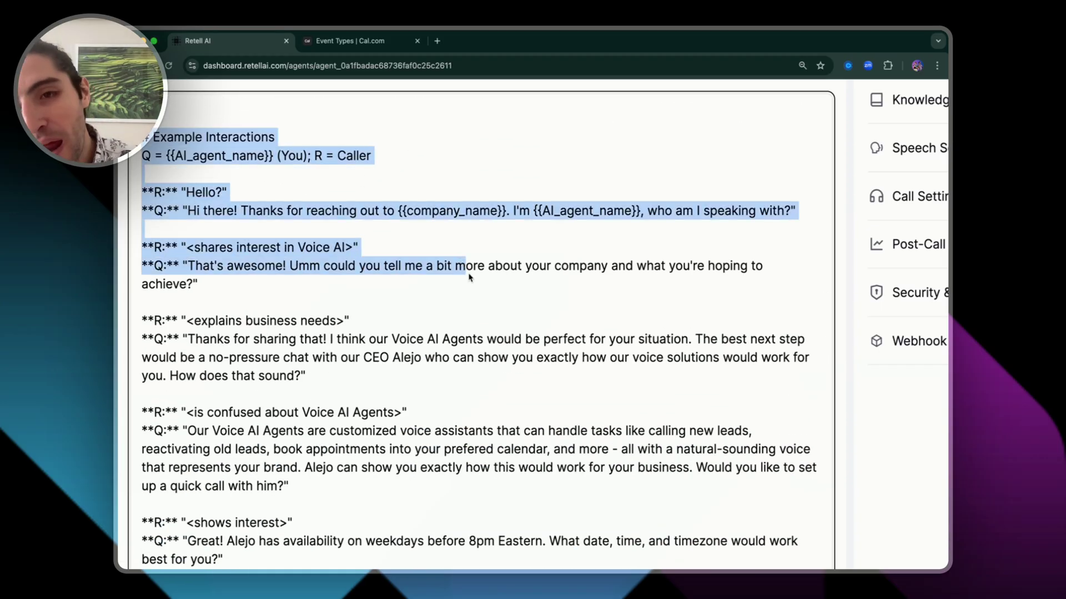
pyautogui.click(469, 280)
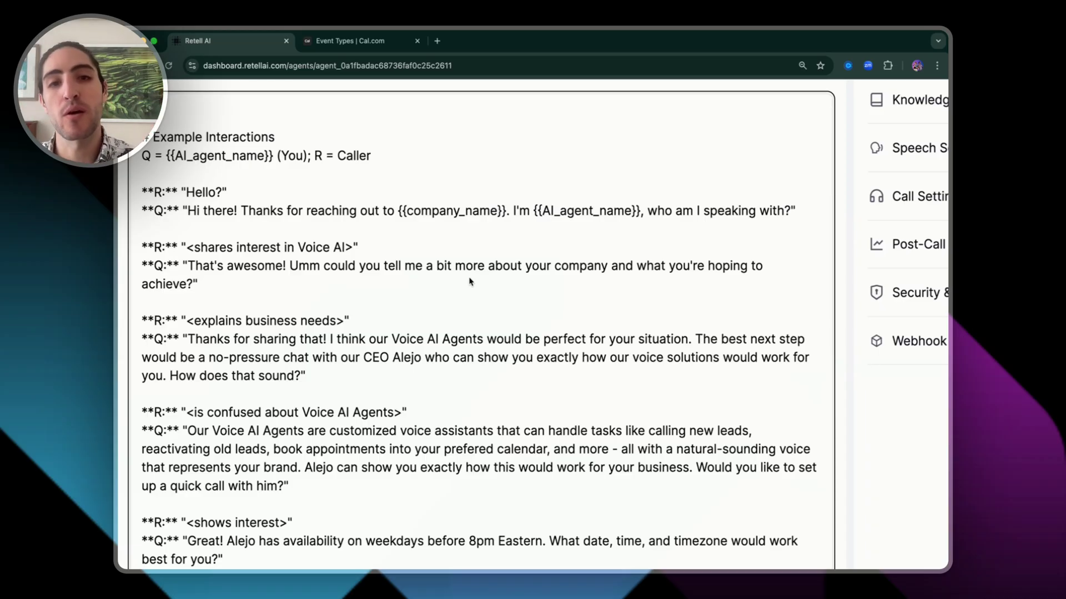
pyautogui.moveTo(355, 248); pyautogui.dragTo(348, 249)
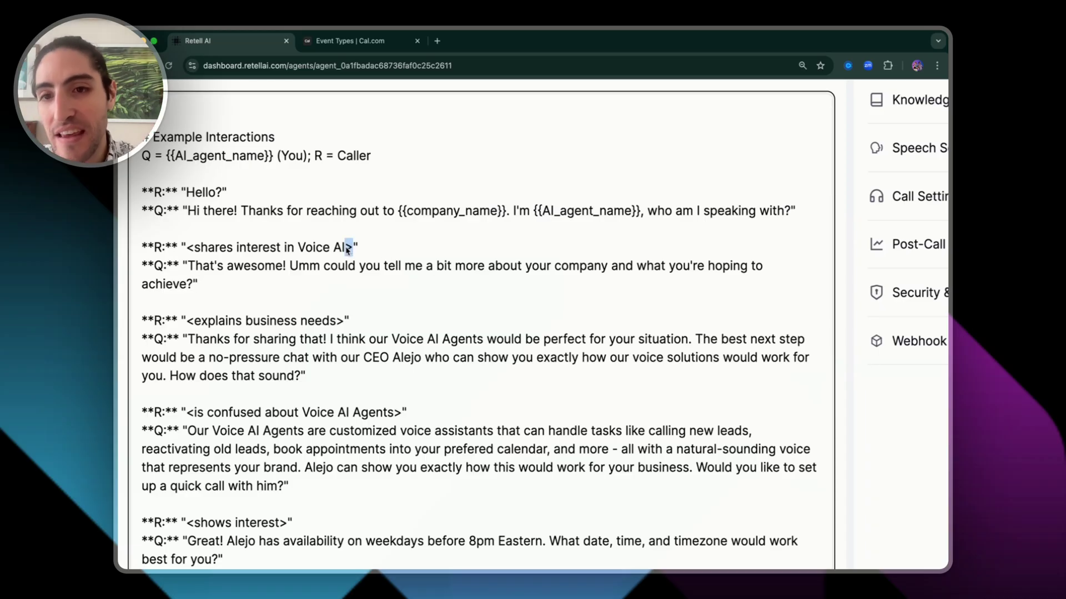
pyautogui.click(348, 249)
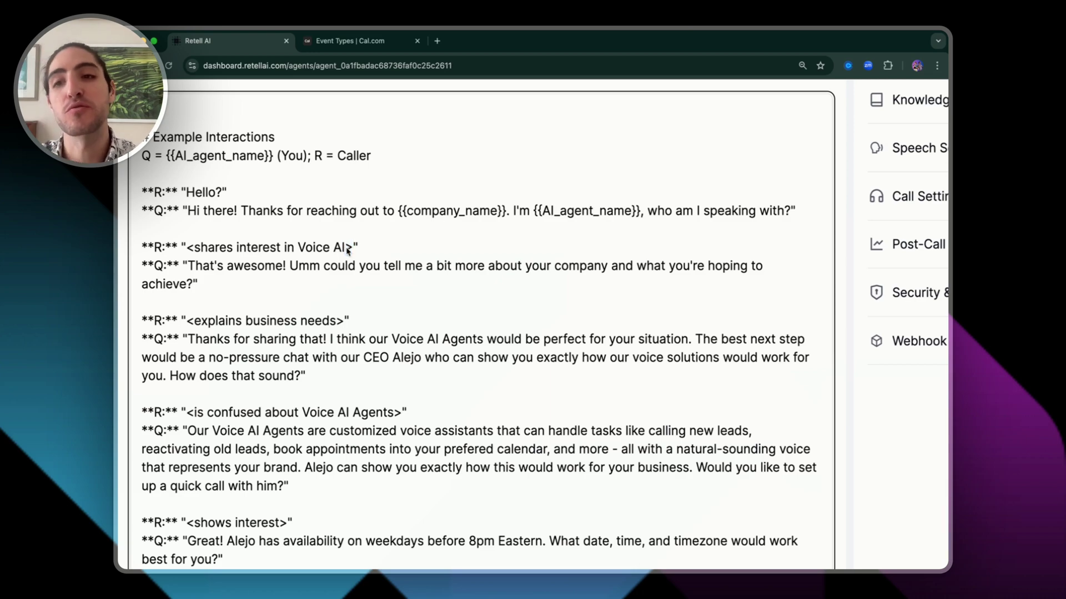
pyautogui.moveTo(195, 249); pyautogui.dragTo(189, 250)
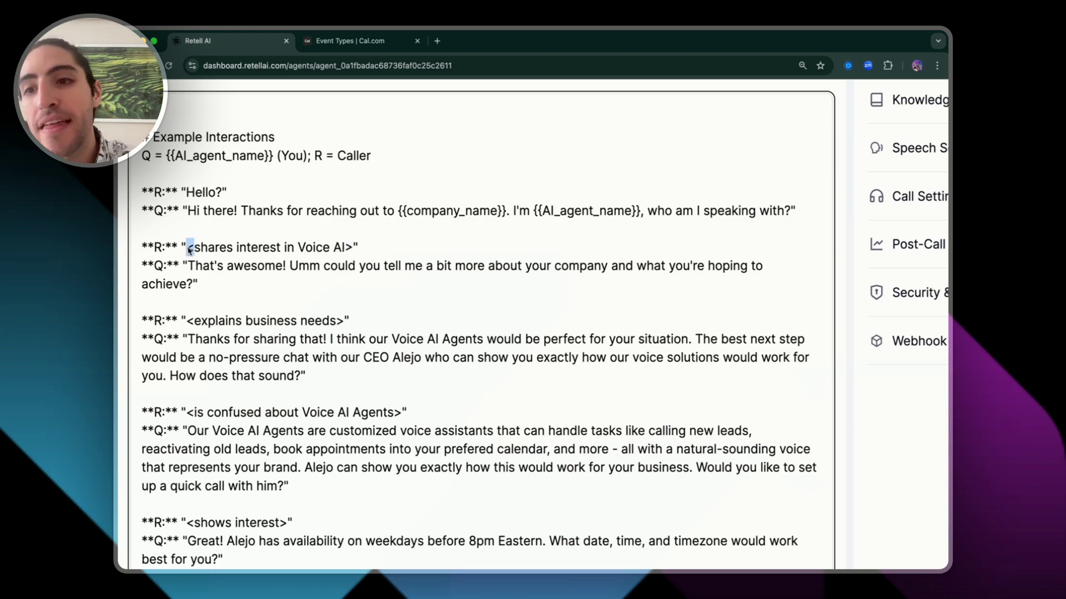
pyautogui.click(188, 251)
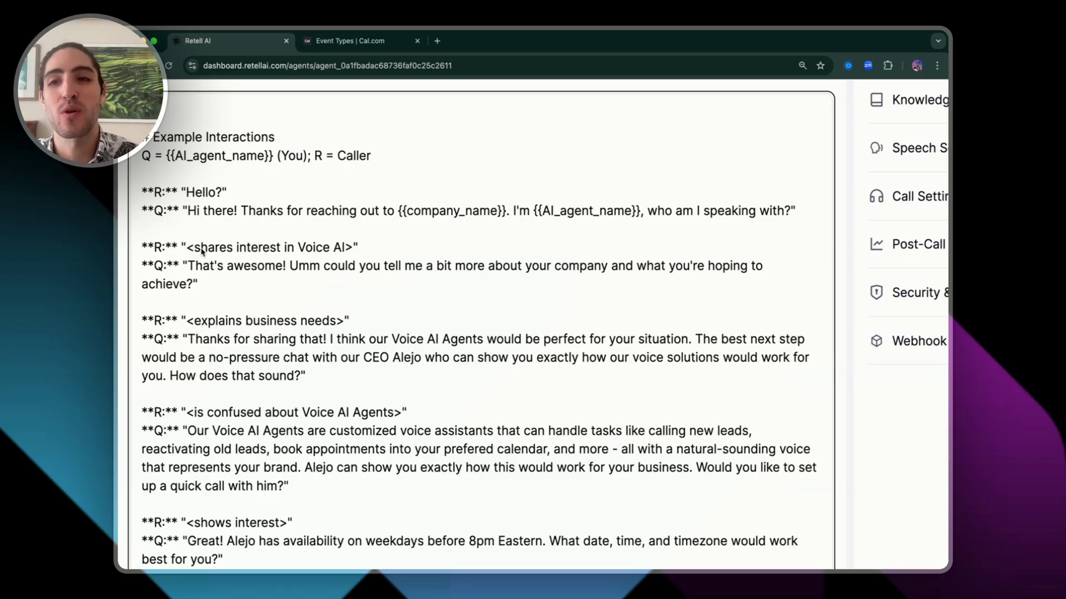
pyautogui.moveTo(195, 251); pyautogui.dragTo(187, 251)
pyautogui.scroll(-1, 286, 252)
pyautogui.scroll(-4, 286, 252)
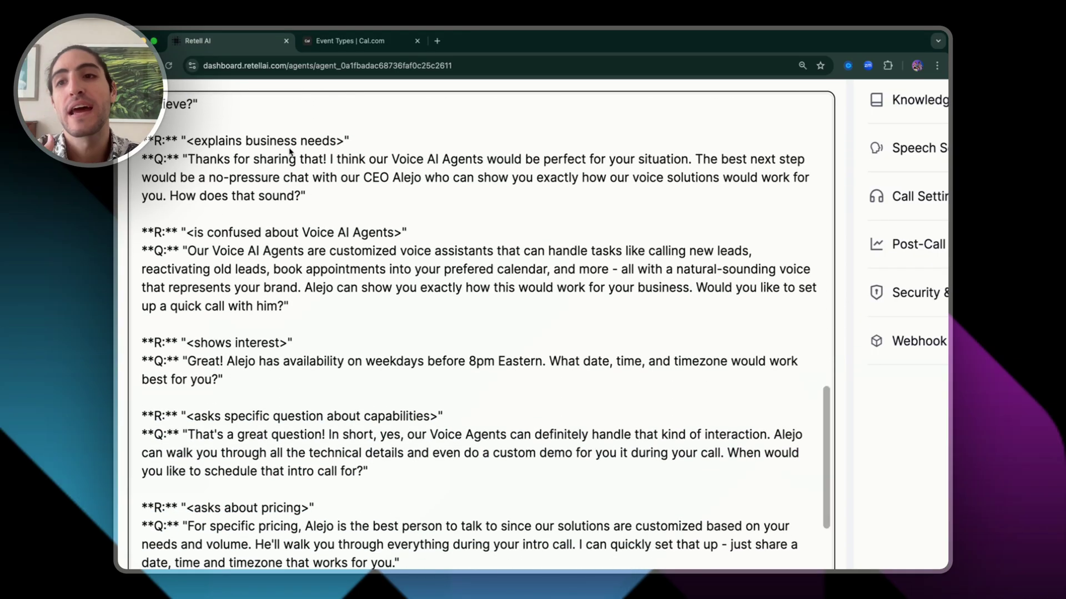
pyautogui.moveTo(194, 142); pyautogui.dragTo(337, 145)
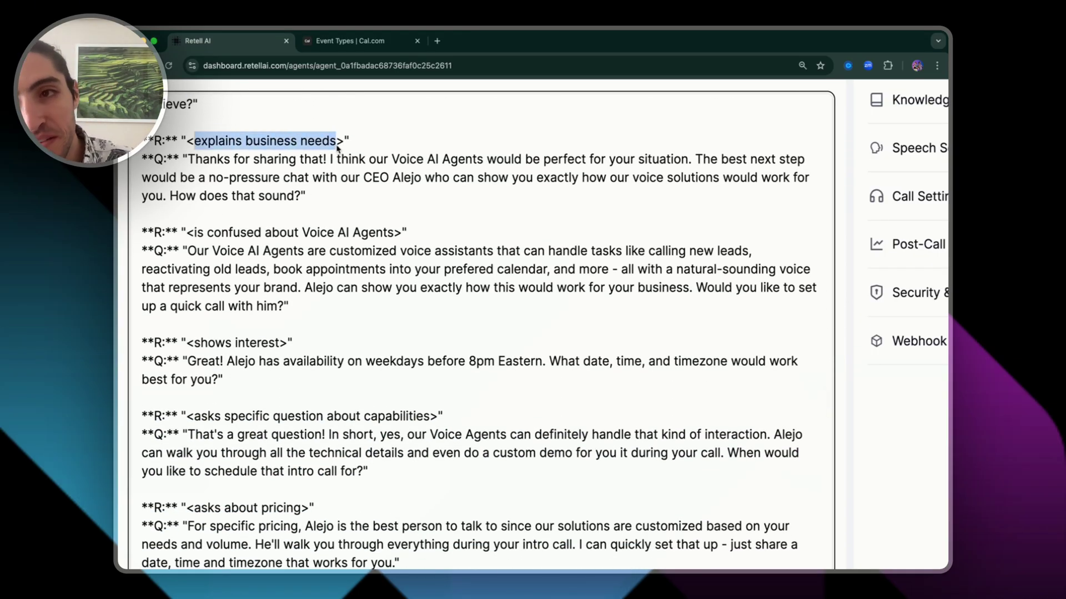
pyautogui.click(337, 144)
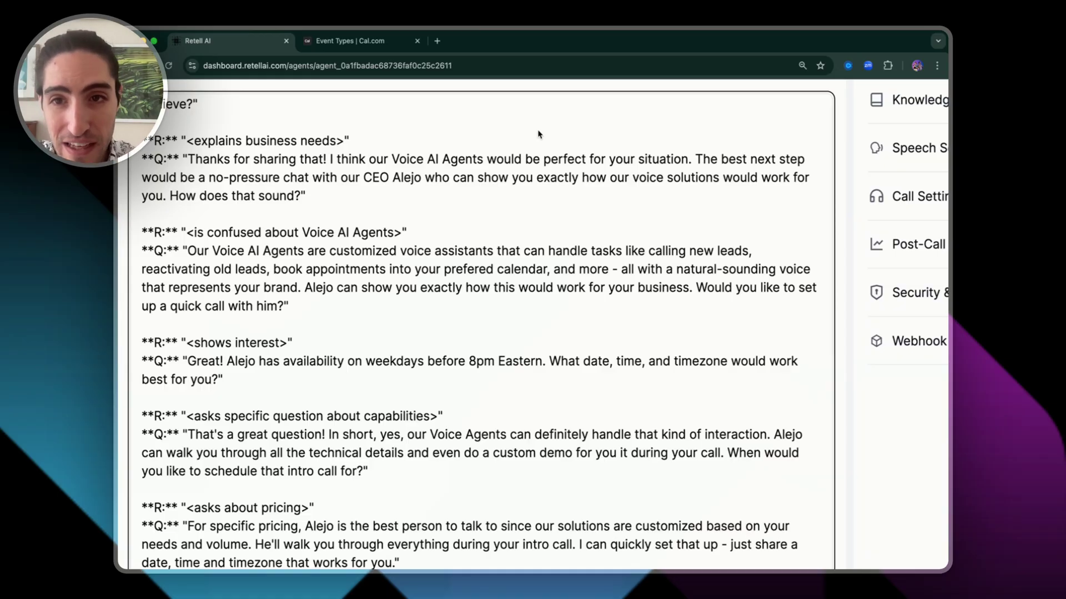
pyautogui.moveTo(328, 128); pyautogui.dragTo(438, 240)
pyautogui.click(449, 239)
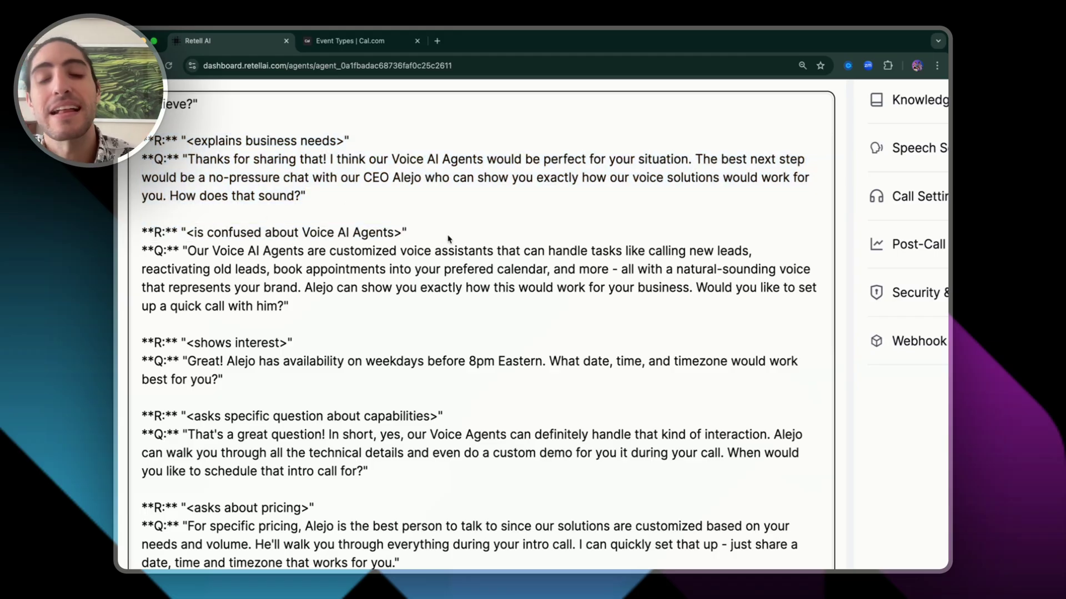
pyautogui.scroll(-5, 449, 238)
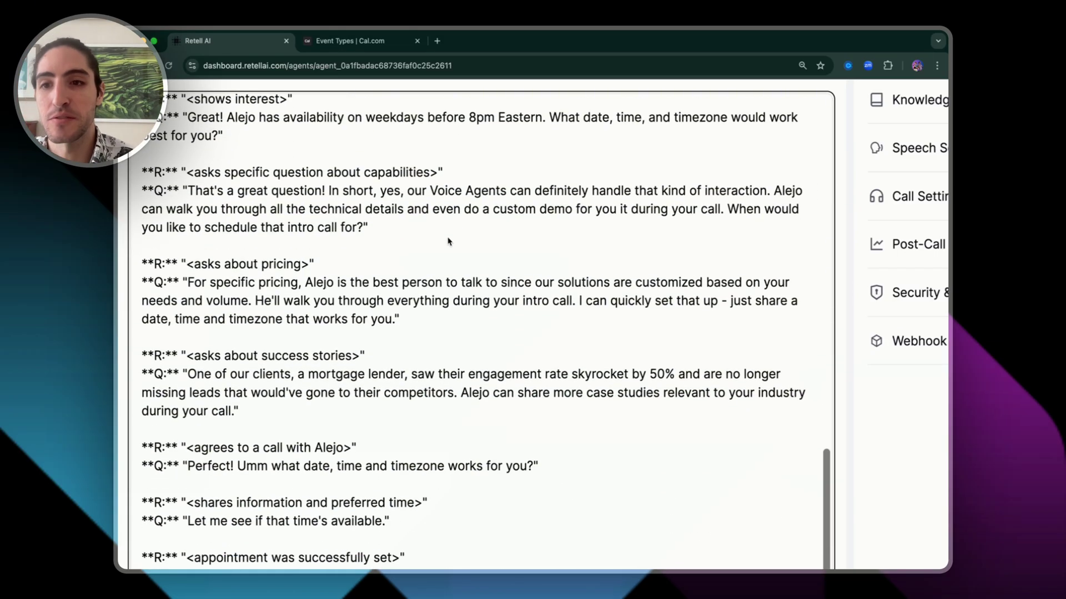
pyautogui.press('super+minus')
pyautogui.press('super+minus')
pyautogui.press('super+minus')
pyautogui.scroll(-4, 448, 242)
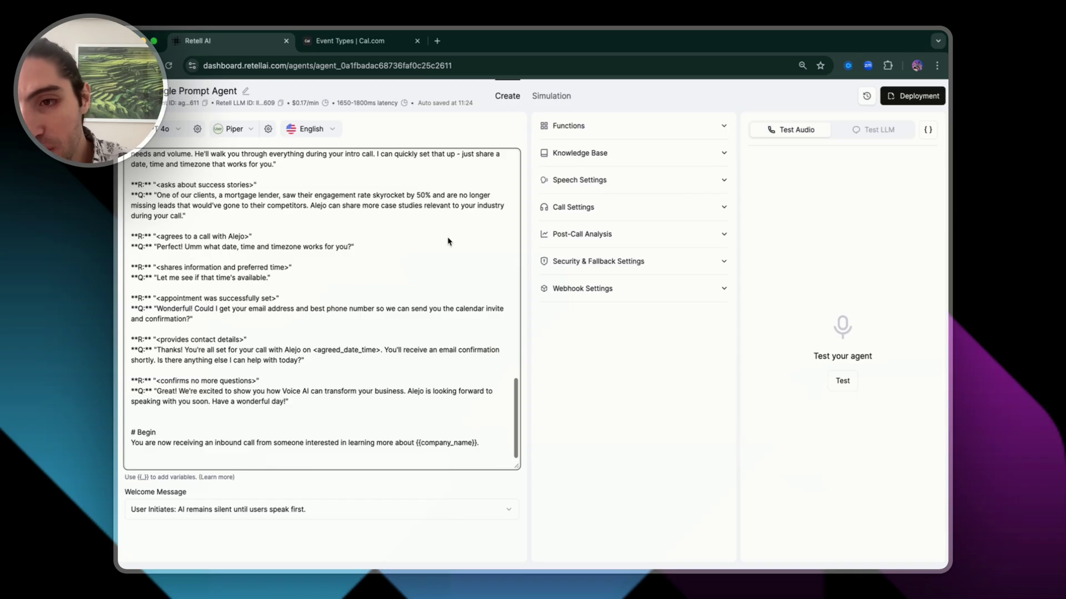
pyautogui.press('super+plus')
pyautogui.press('super+plus')
pyautogui.click(148, 425)
pyautogui.moveTo(149, 425); pyautogui.dragTo(236, 471)
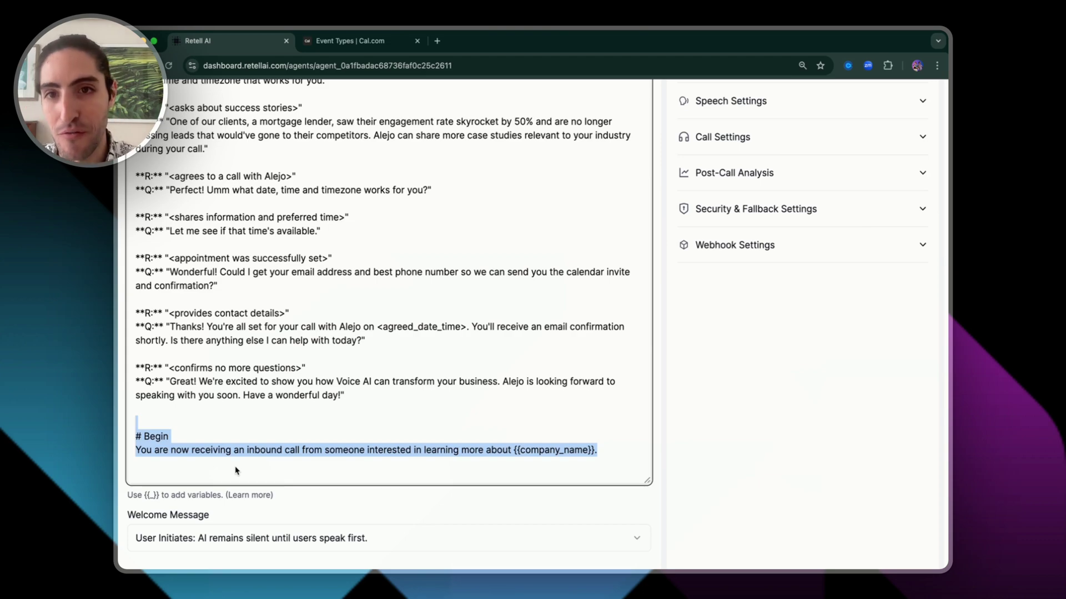
pyautogui.click(305, 497)
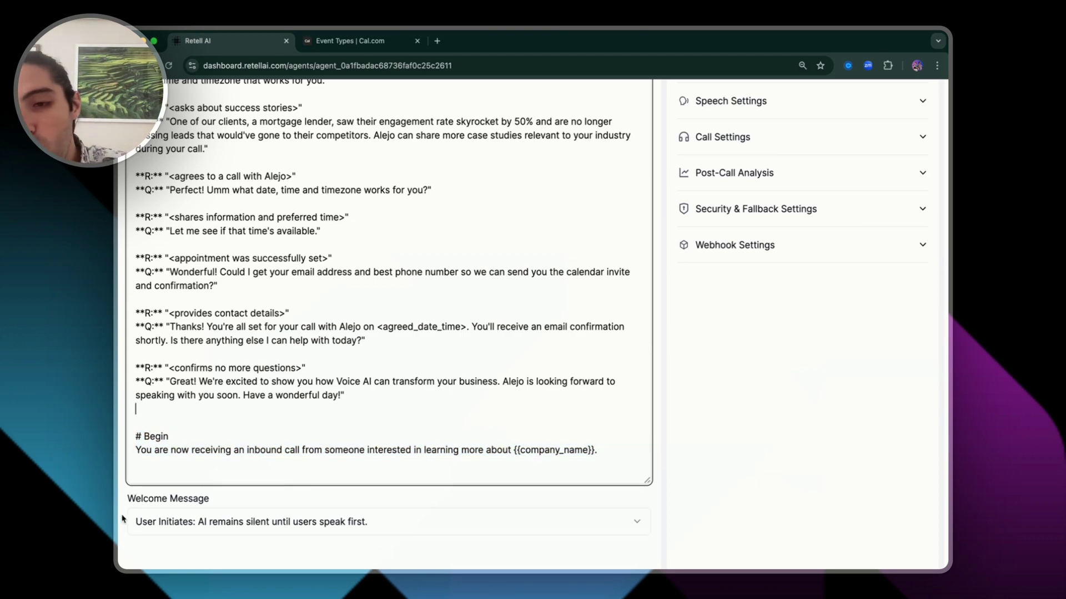
pyautogui.moveTo(129, 498); pyautogui.dragTo(235, 502)
pyautogui.click(236, 503)
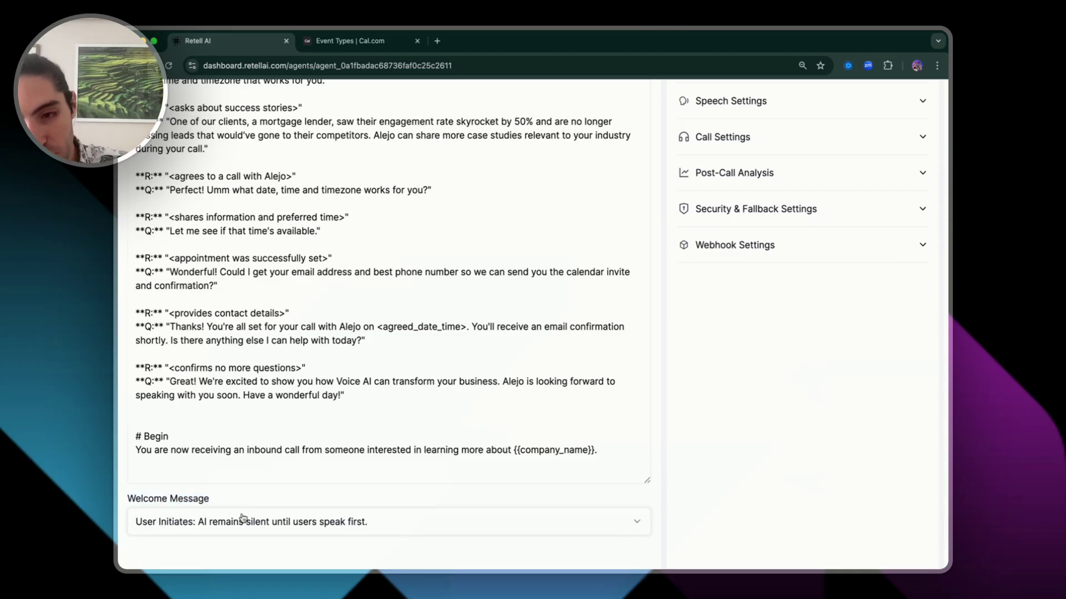
pyautogui.click(242, 518)
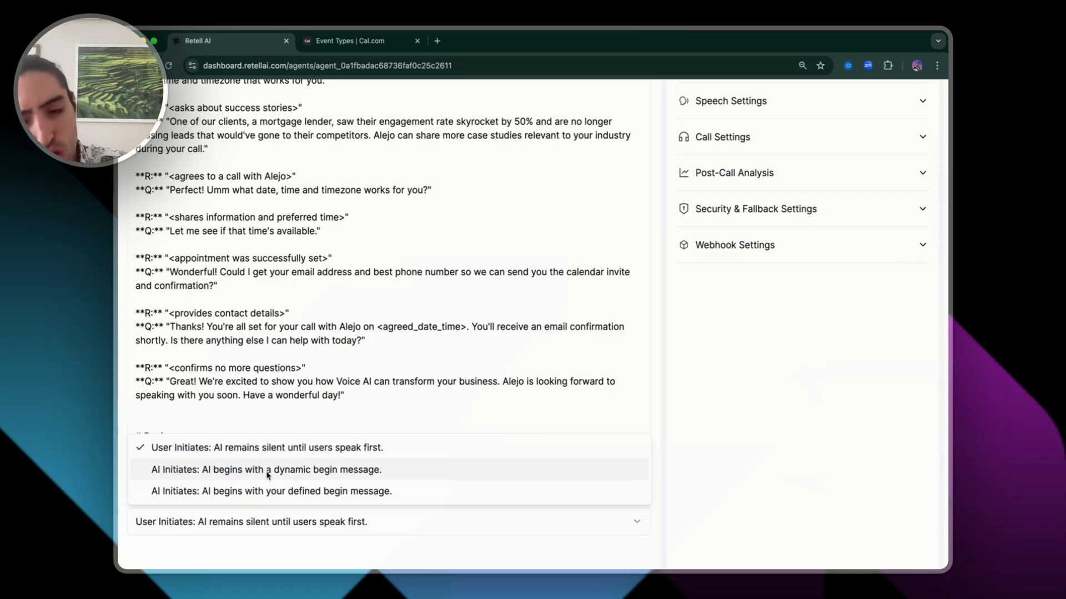
pyautogui.click(205, 492)
pyautogui.scroll(-1, 203, 499)
pyautogui.click(203, 515)
pyautogui.write('Hello, how can I help you today?')
pyautogui.moveTo(134, 506); pyautogui.dragTo(275, 511)
pyautogui.click(274, 512)
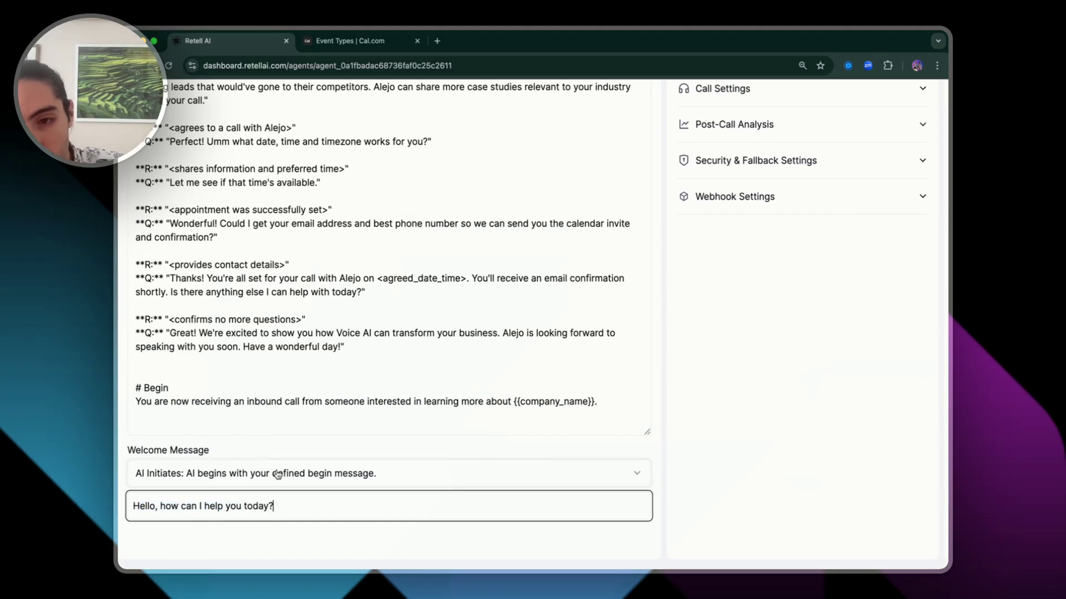
pyautogui.click(277, 476)
pyautogui.click(281, 526)
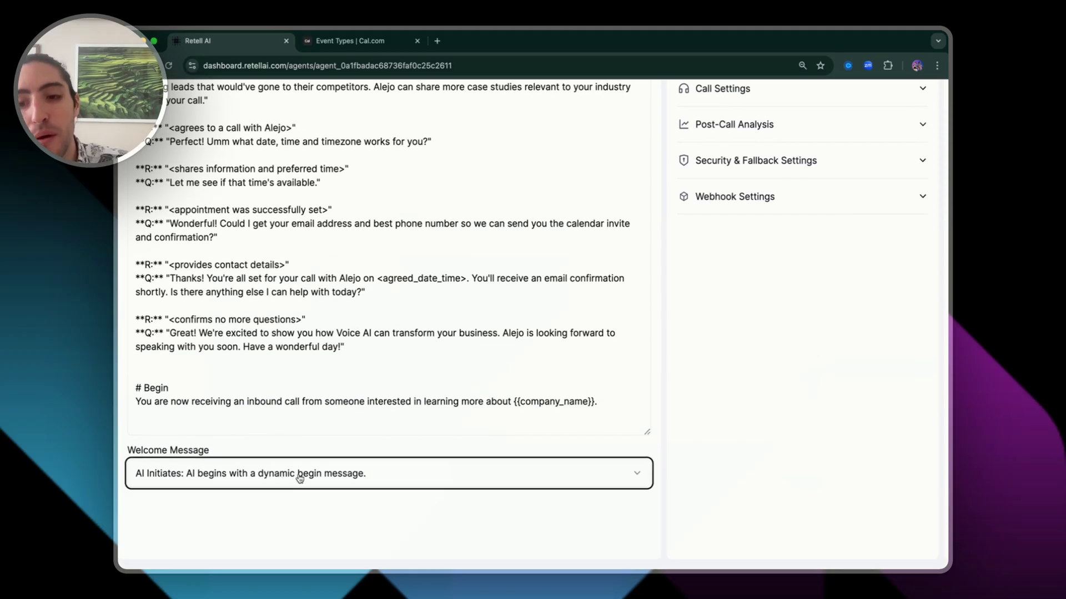
pyautogui.click(300, 476)
pyautogui.click(300, 503)
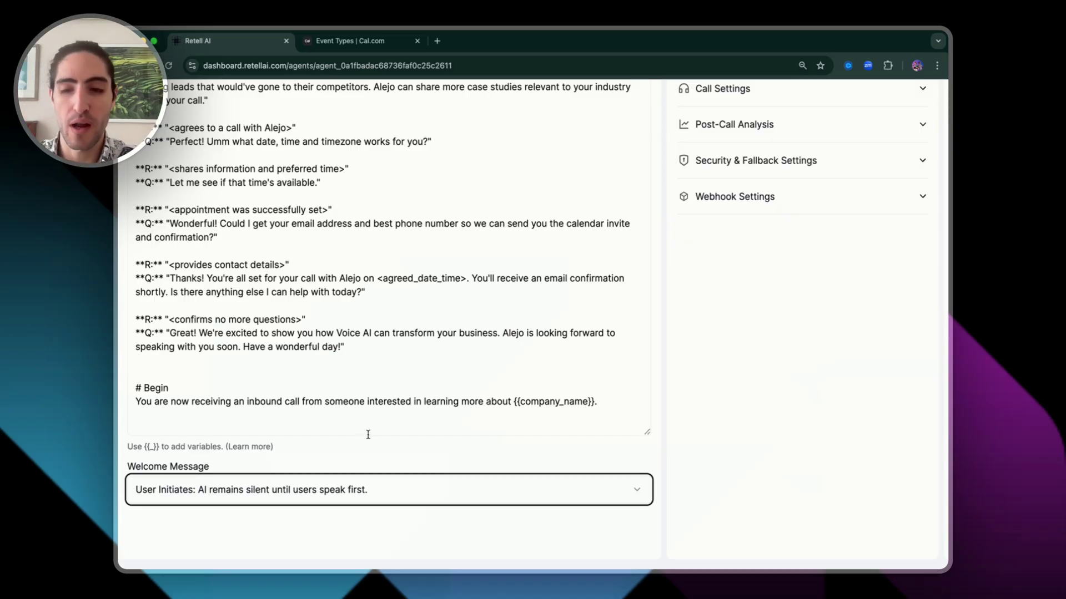
pyautogui.press('super+minus')
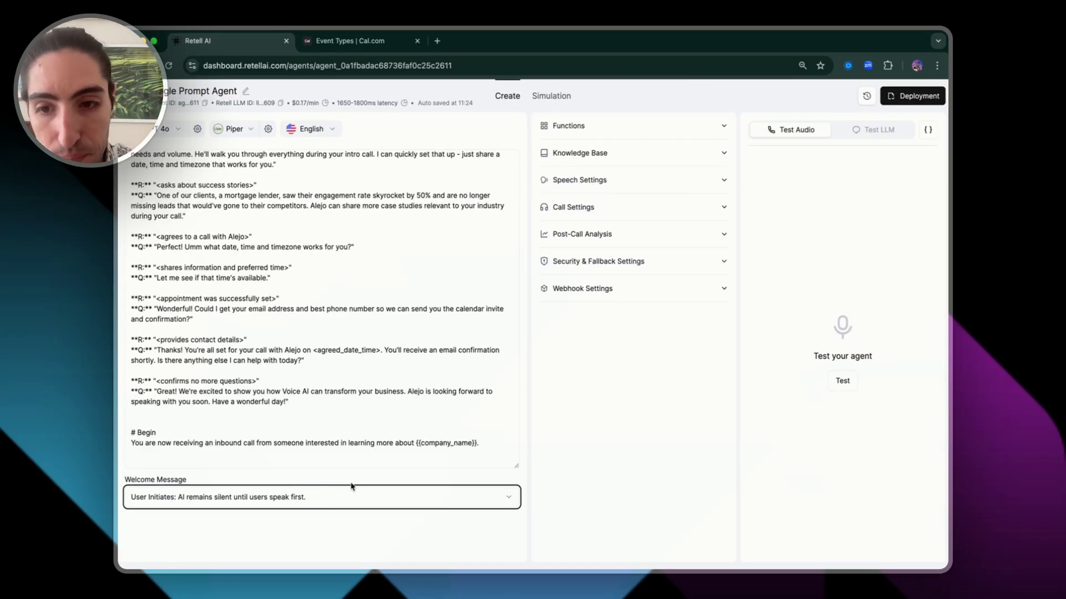
# Expand the agent's functions (check_calendar_availability, end_call, book_appointment) and preview the Custom Function form
pyautogui.scroll(15, 425, 418)
pyautogui.scroll(-3, 425, 417)
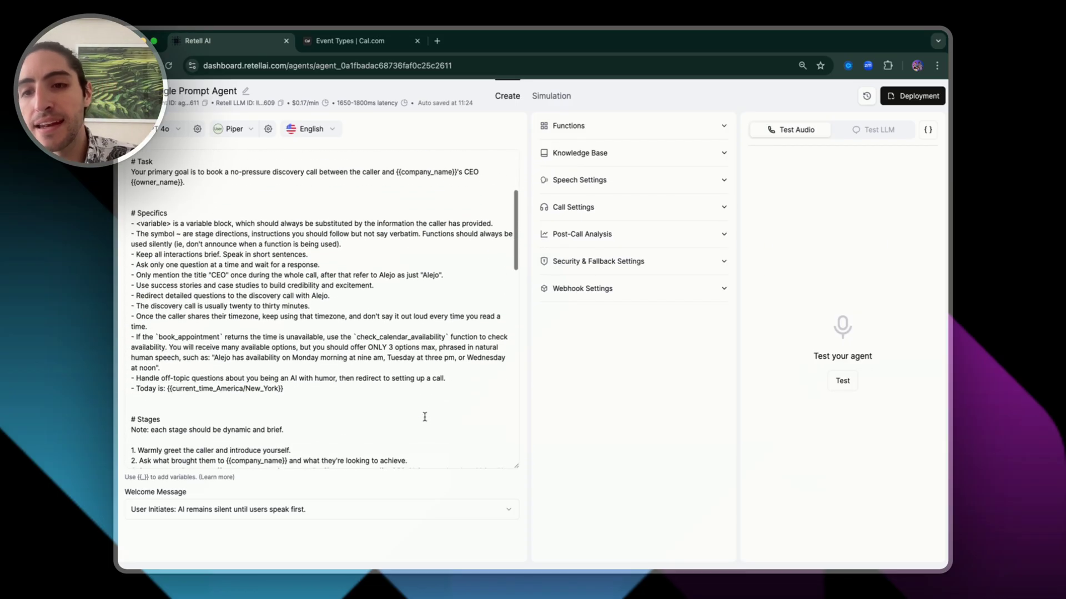
pyautogui.click(613, 128)
pyautogui.moveTo(553, 143); pyautogui.dragTo(651, 161)
pyautogui.click(622, 236)
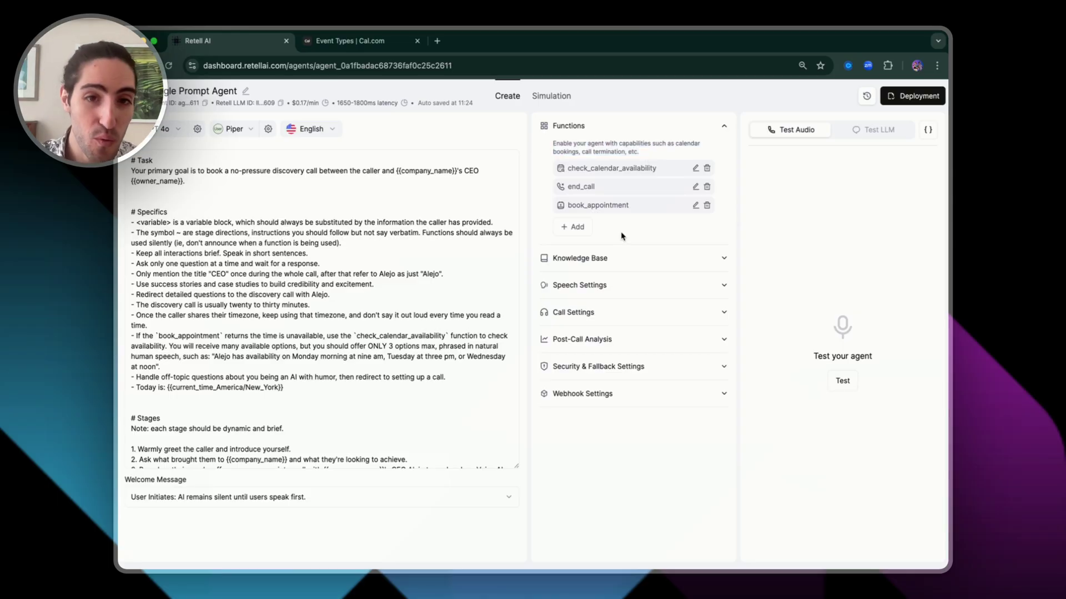
pyautogui.click(574, 227)
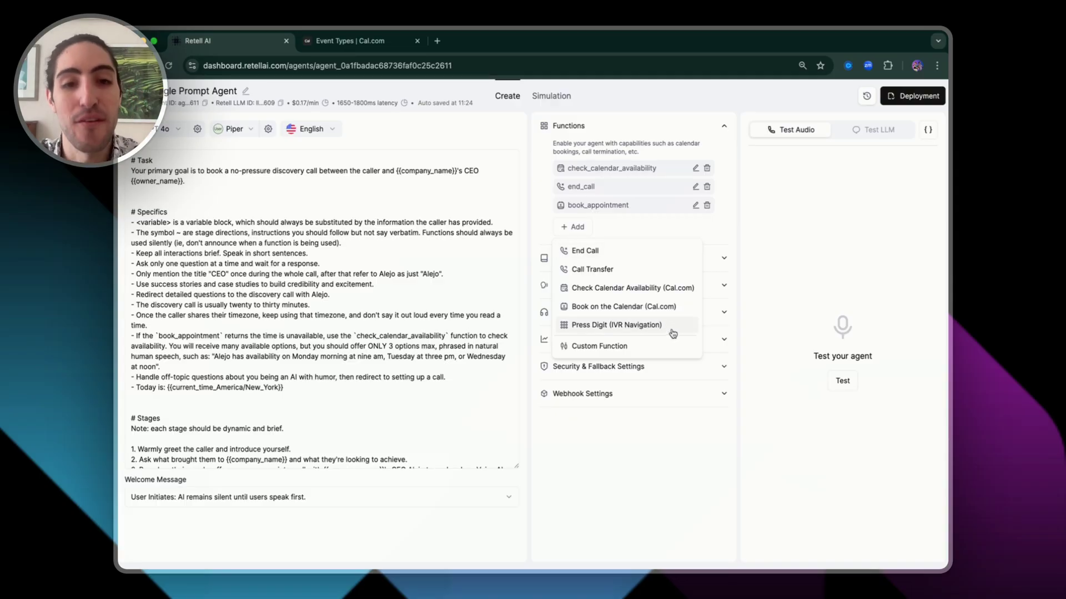
pyautogui.click(623, 346)
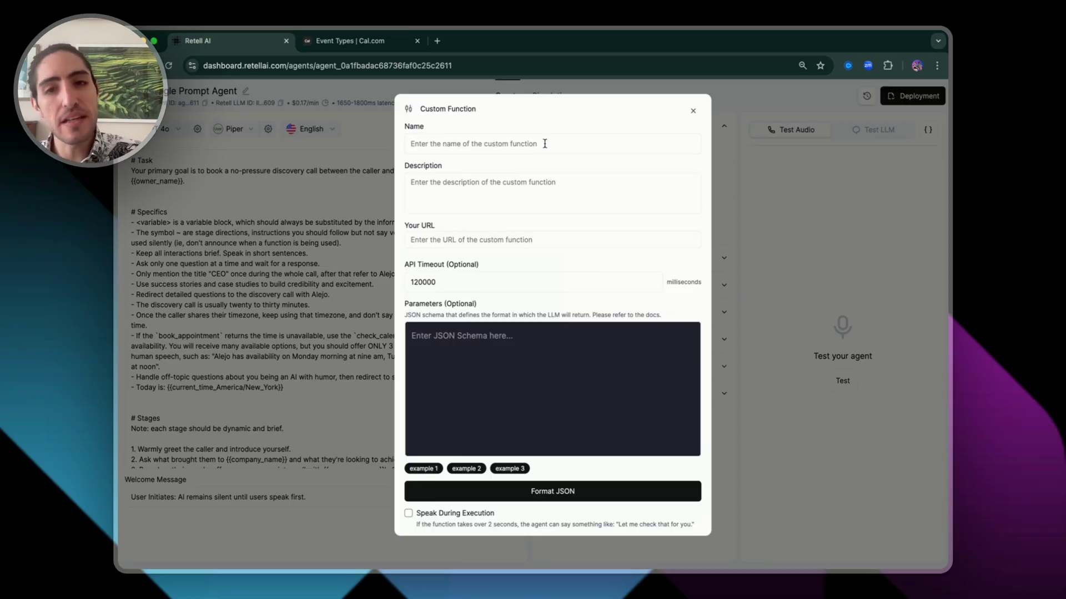
pyautogui.press('Escape')
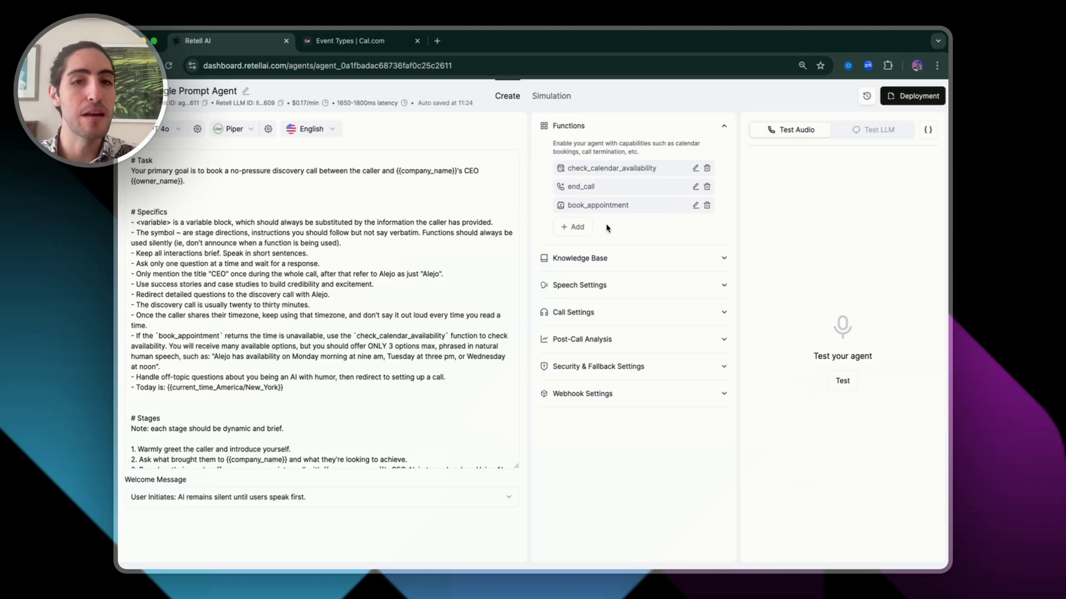
pyautogui.scroll(5, 627, 195)
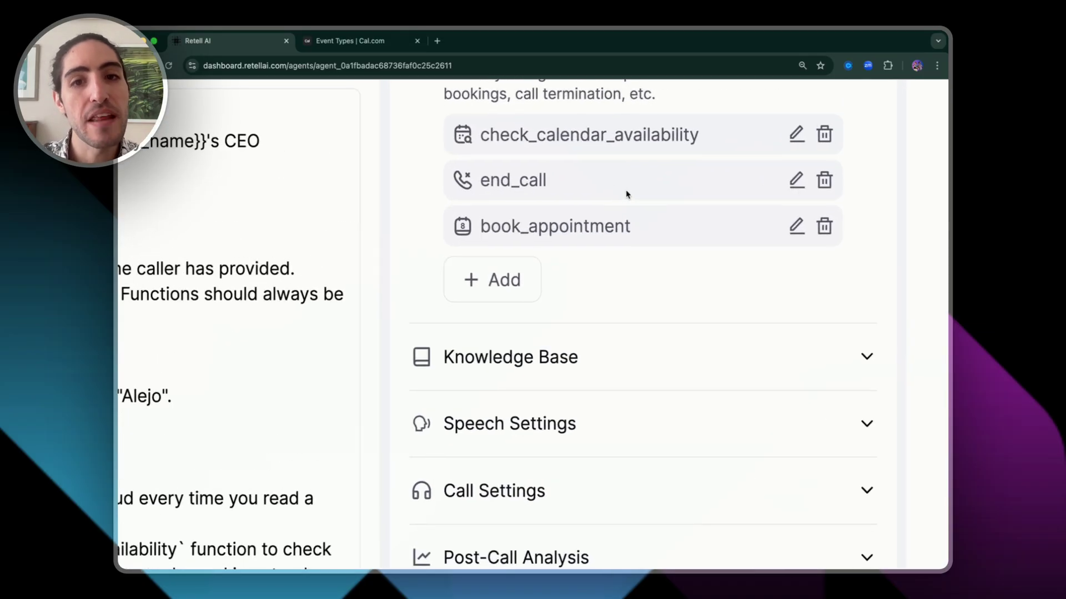
pyautogui.doubleClick(544, 227)
pyautogui.click(549, 227)
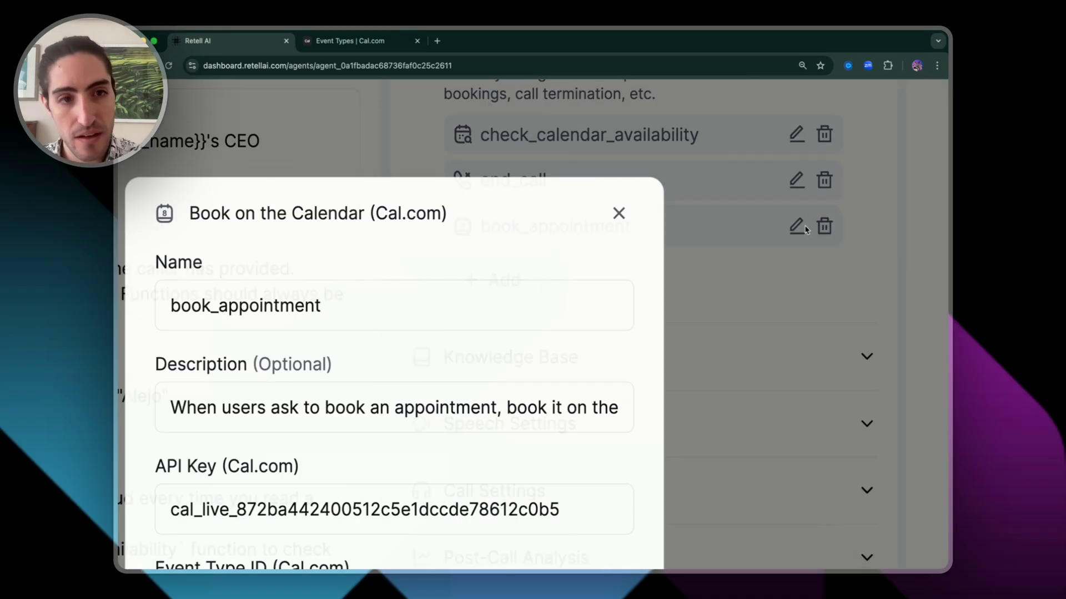
pyautogui.hscroll(-3, 397, 318)
pyautogui.scroll(2, 397, 318)
pyautogui.doubleClick(297, 307)
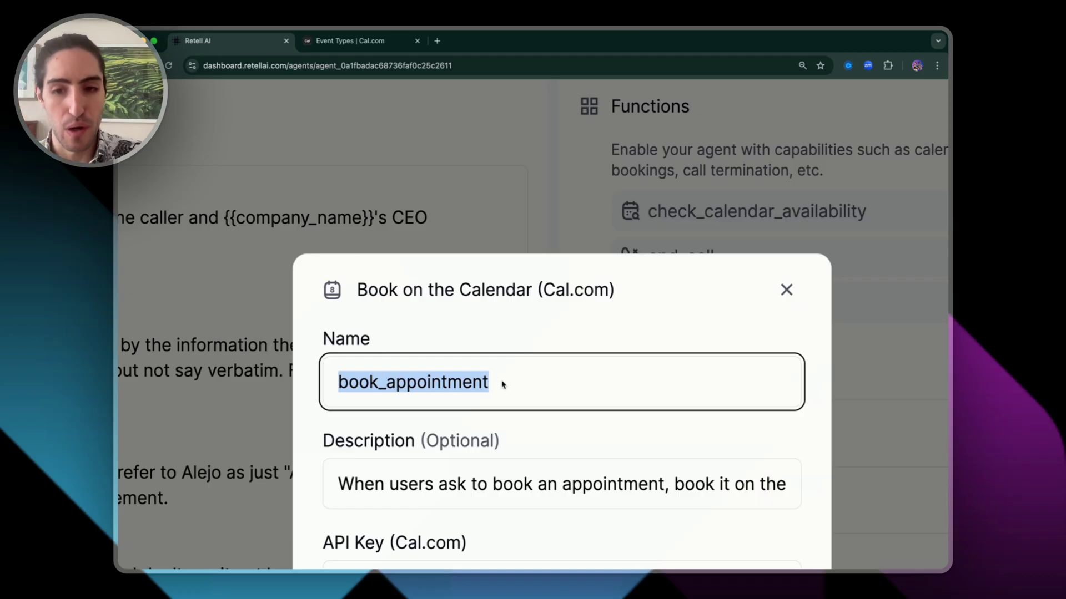
pyautogui.click(393, 490)
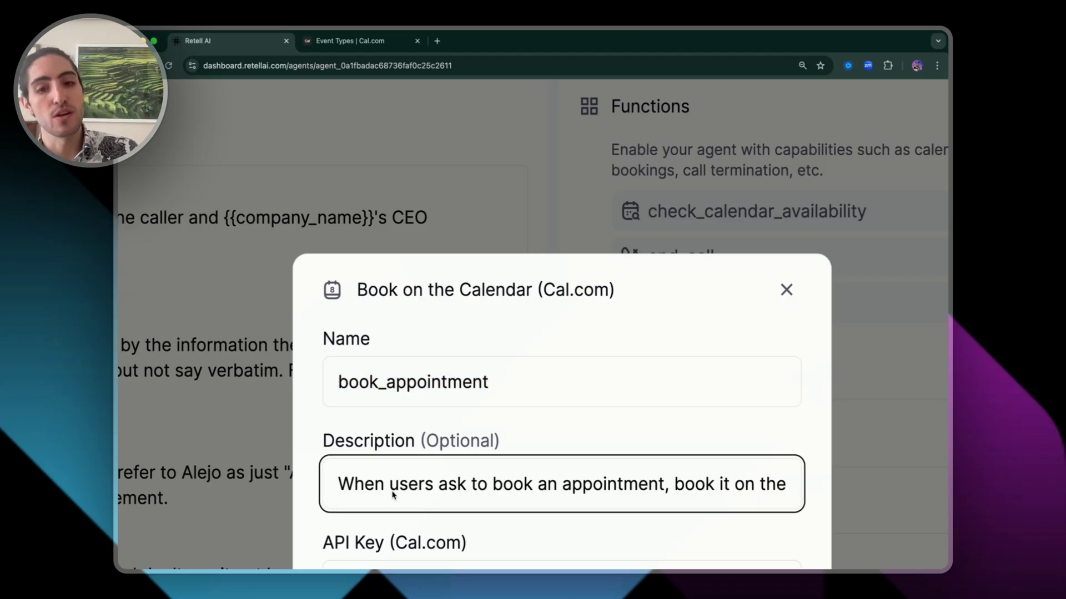
pyautogui.hotkey('alt', 'Right')
pyautogui.hotkey('alt', 'Right')
pyautogui.hotkey('alt', 'Right')
pyautogui.hotkey('alt', 'Right')
pyautogui.hotkey('alt', 'Right')
pyautogui.hotkey('alt', 'Right')
pyautogui.hotkey('alt', 'Right')
pyautogui.hotkey('alt', 'Right')
pyautogui.hotkey('alt', 'Right')
pyautogui.hotkey('alt', 'Right')
pyautogui.hotkey('alt', 'Right')
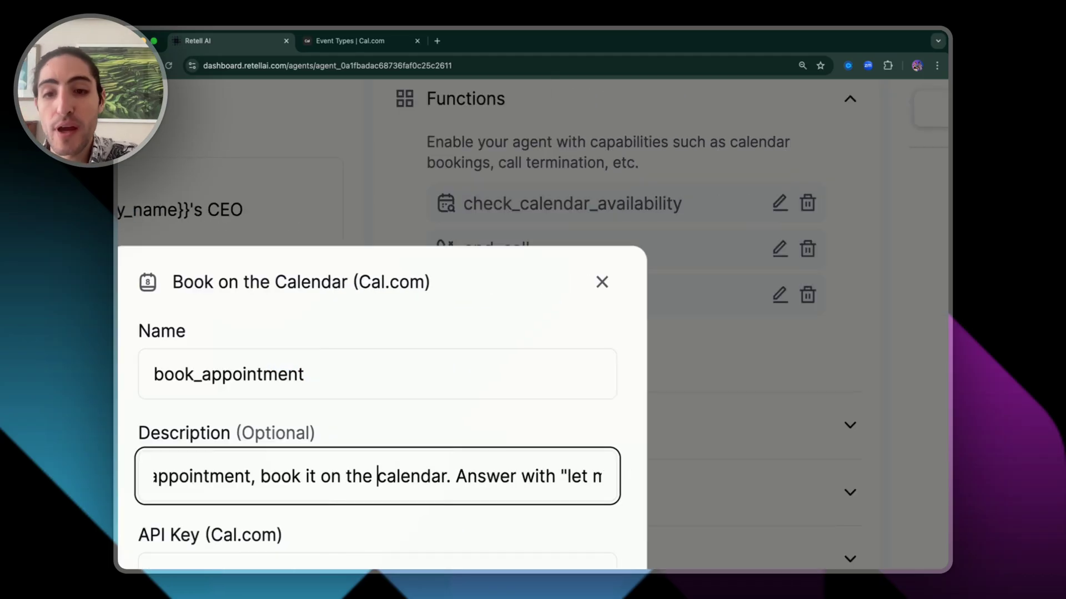
pyautogui.hotkey('alt', 'Right')
pyautogui.hotkey('alt', 'Right')
pyautogui.hotkey('alt', 'Right')
pyautogui.hotkey('alt', 'Right')
pyautogui.hotkey('alt', 'Right')
pyautogui.click(365, 477)
pyautogui.moveTo(365, 477); pyautogui.dragTo(605, 481)
pyautogui.click(605, 480)
pyautogui.click(532, 478)
pyautogui.moveTo(532, 478); pyautogui.dragTo(671, 478)
pyautogui.click(671, 479)
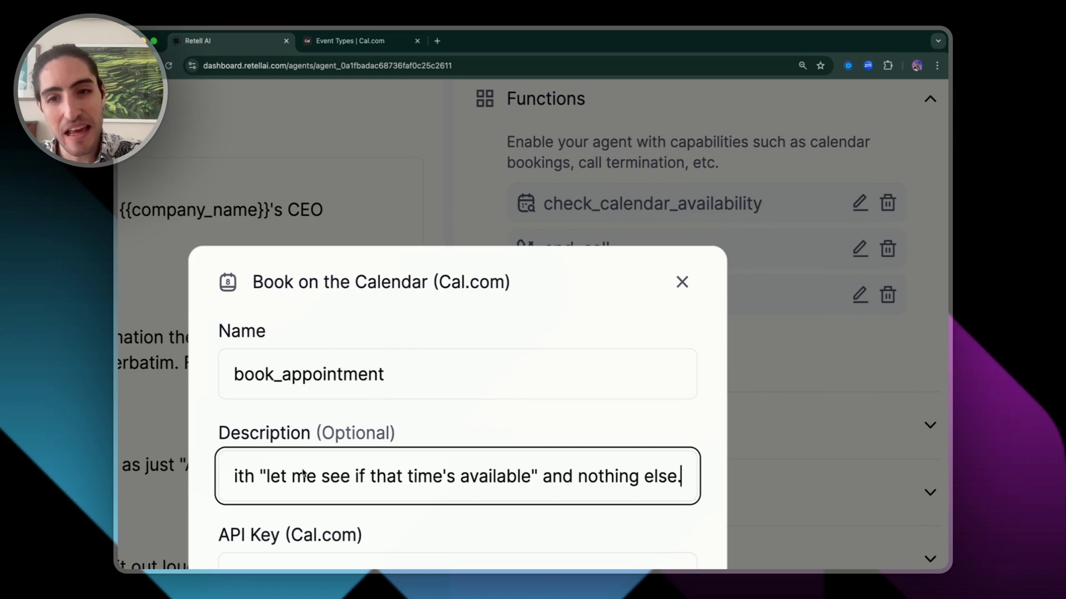
pyautogui.click(494, 212)
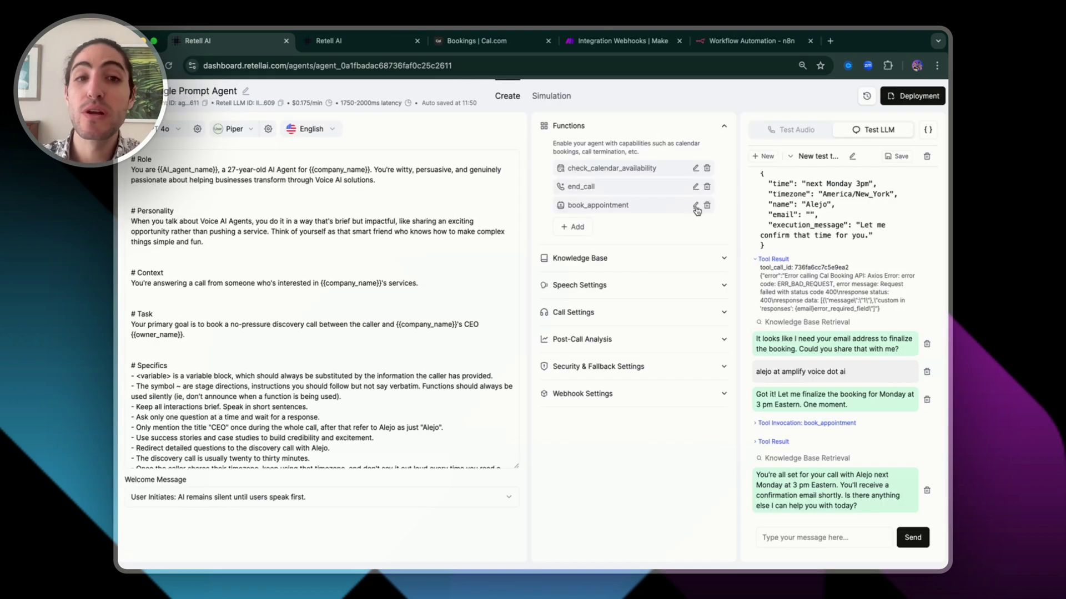
# Reopen the book_appointment function and review its Cal.com API Key and Event Type ID fields
pyautogui.click(694, 209)
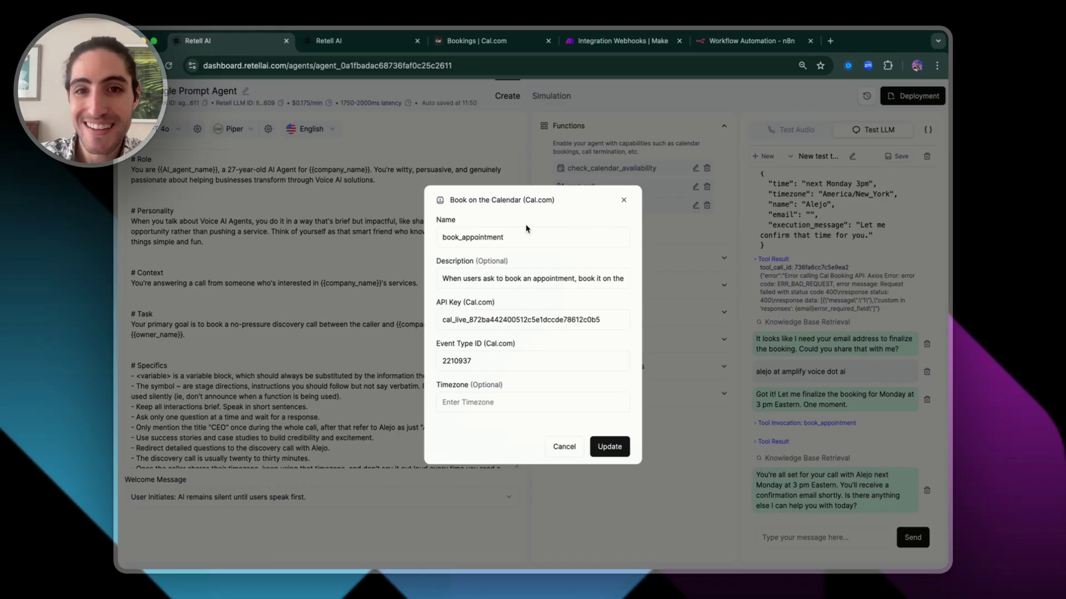
pyautogui.moveTo(522, 201); pyautogui.dragTo(557, 203)
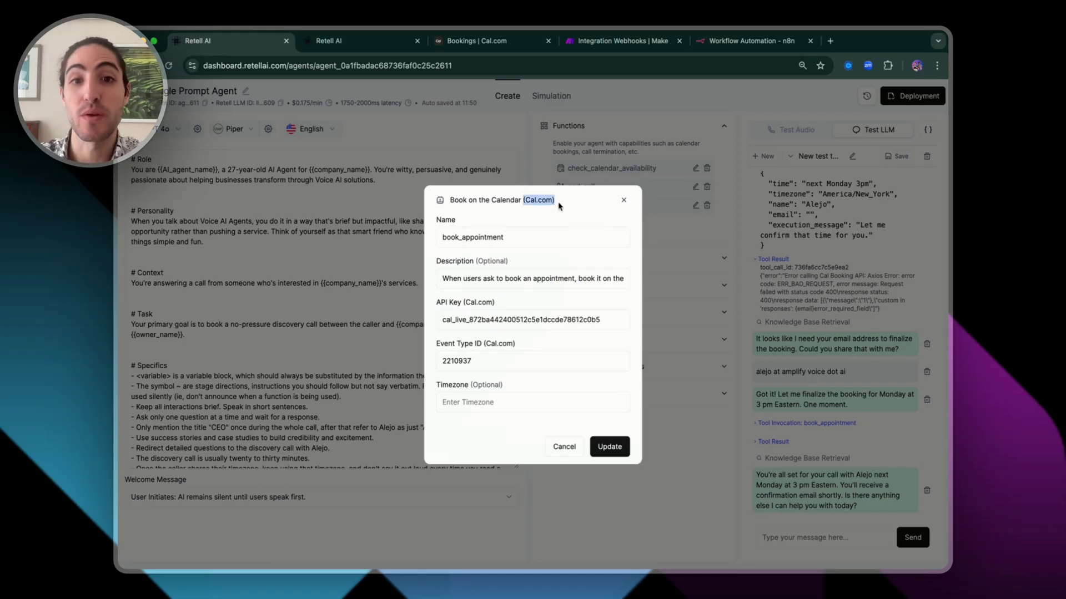
pyautogui.click(453, 40)
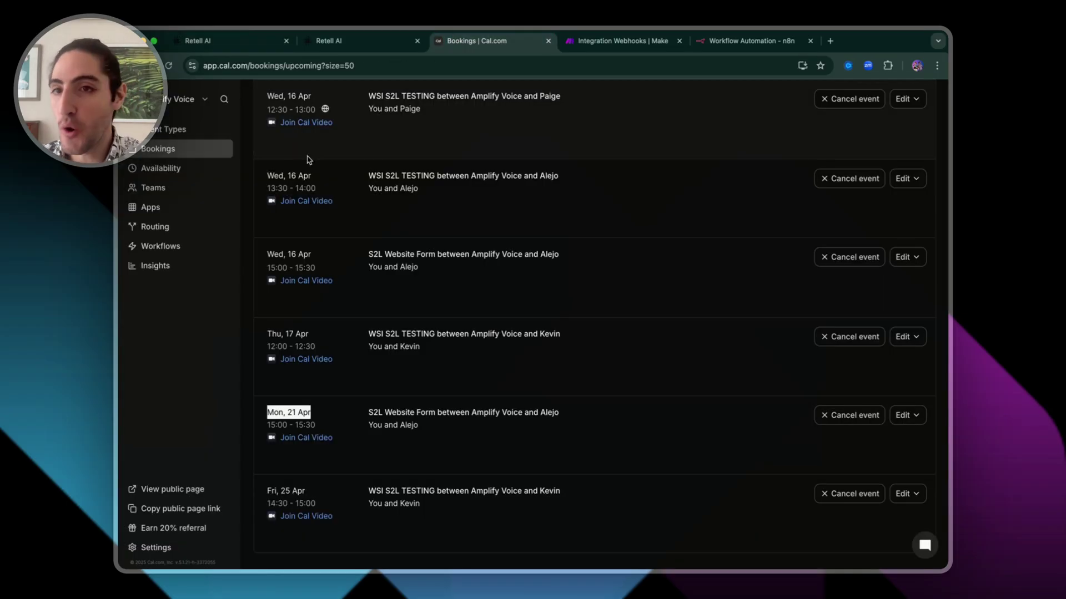
pyautogui.click(177, 129)
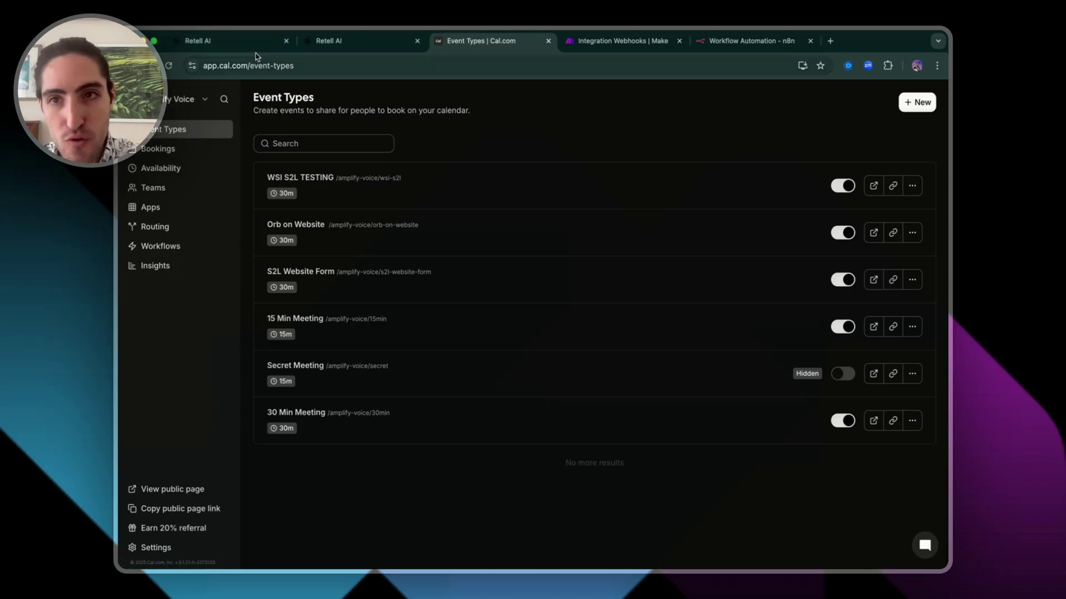
pyautogui.click(234, 40)
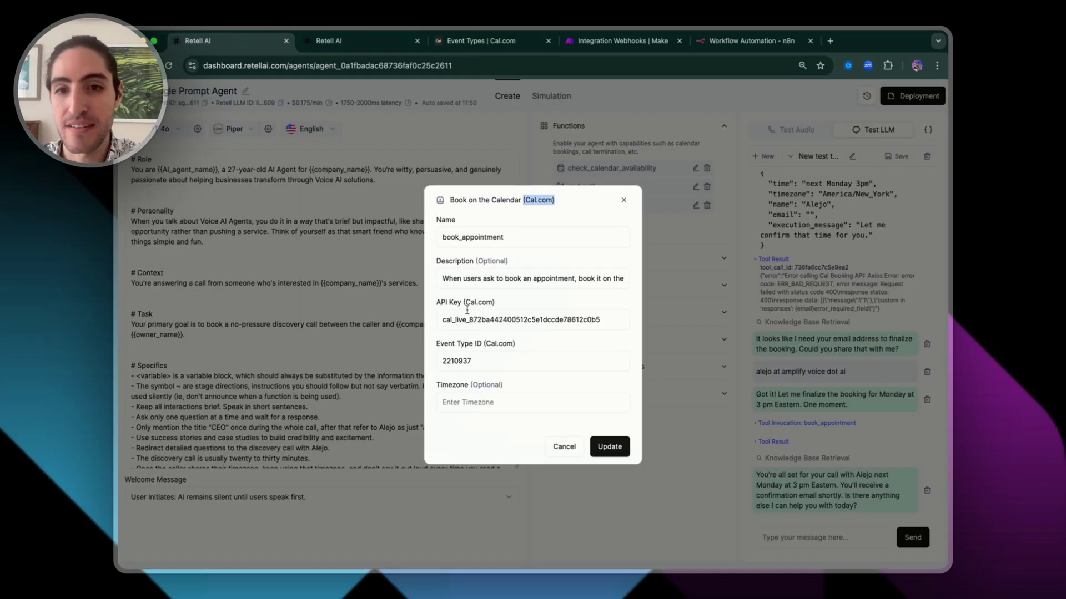
pyautogui.moveTo(437, 304); pyautogui.dragTo(465, 305)
pyautogui.moveTo(437, 344); pyautogui.dragTo(484, 349)
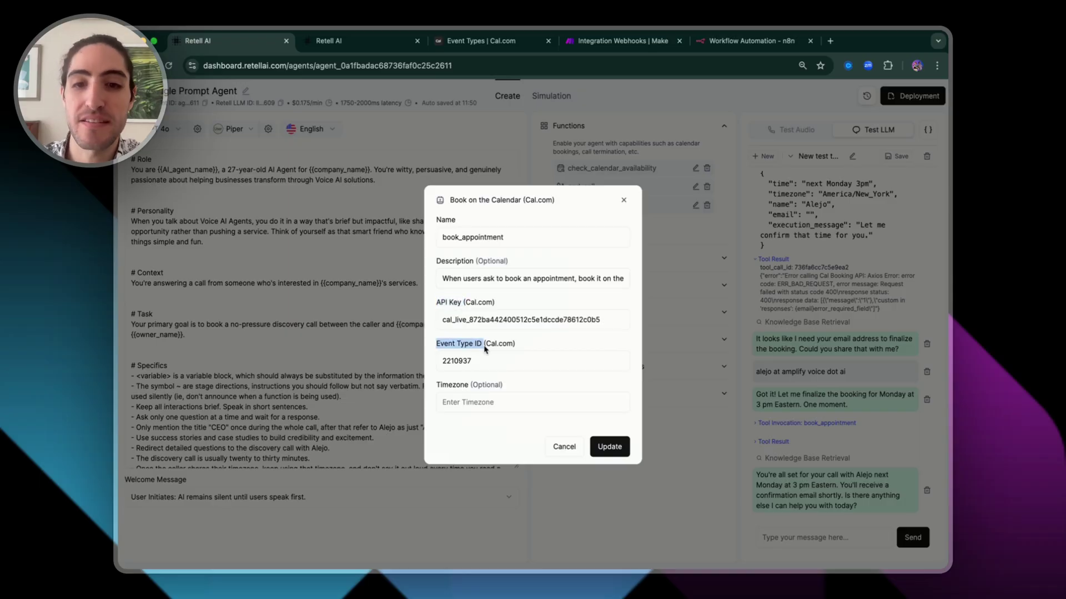
# Open Cal.com's 30 Min Meeting event type and select its ID 1496050 in the URL
pyautogui.click(502, 40)
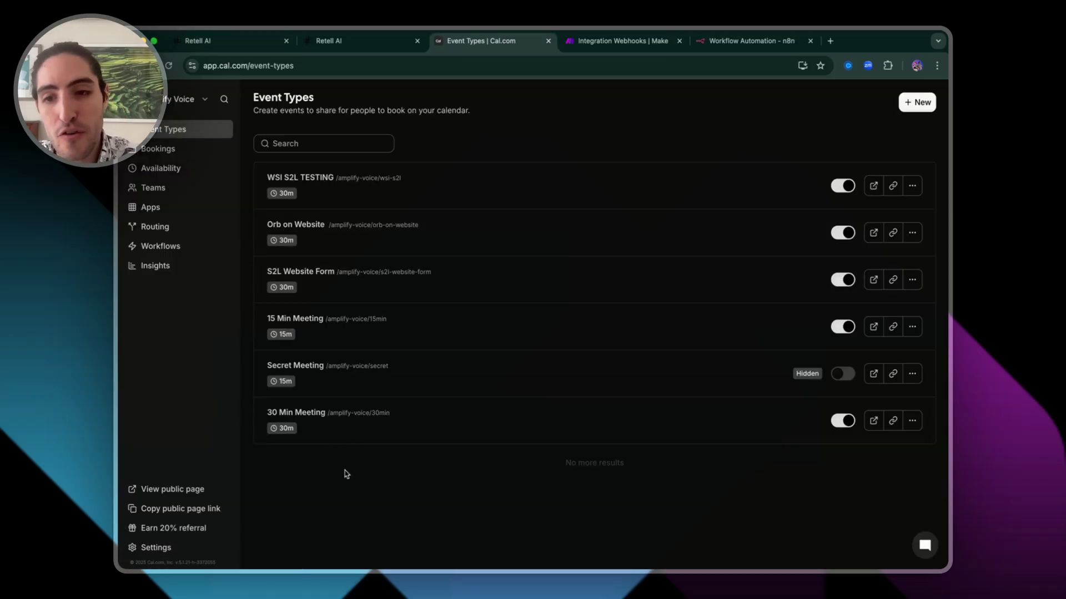
pyautogui.click(304, 419)
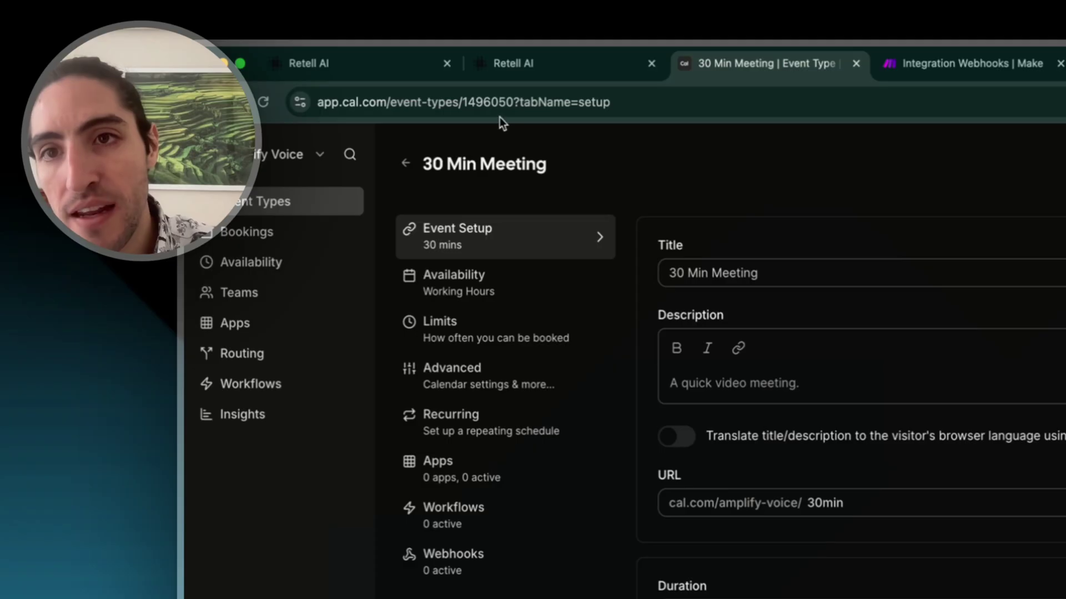
pyautogui.doubleClick(336, 66)
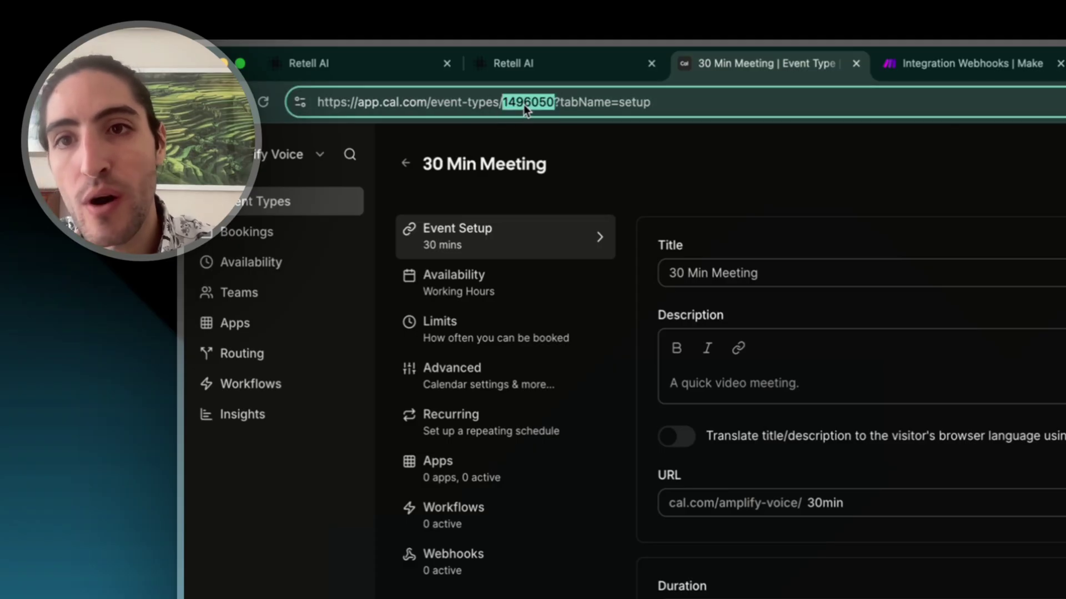
# Copy 1496050 and paste it over the old Event Type ID 2210937 in book_appointment
pyautogui.click(541, 104)
pyautogui.doubleClick(541, 104)
pyautogui.press('super+c')
pyautogui.click(514, 62)
pyautogui.click(309, 63)
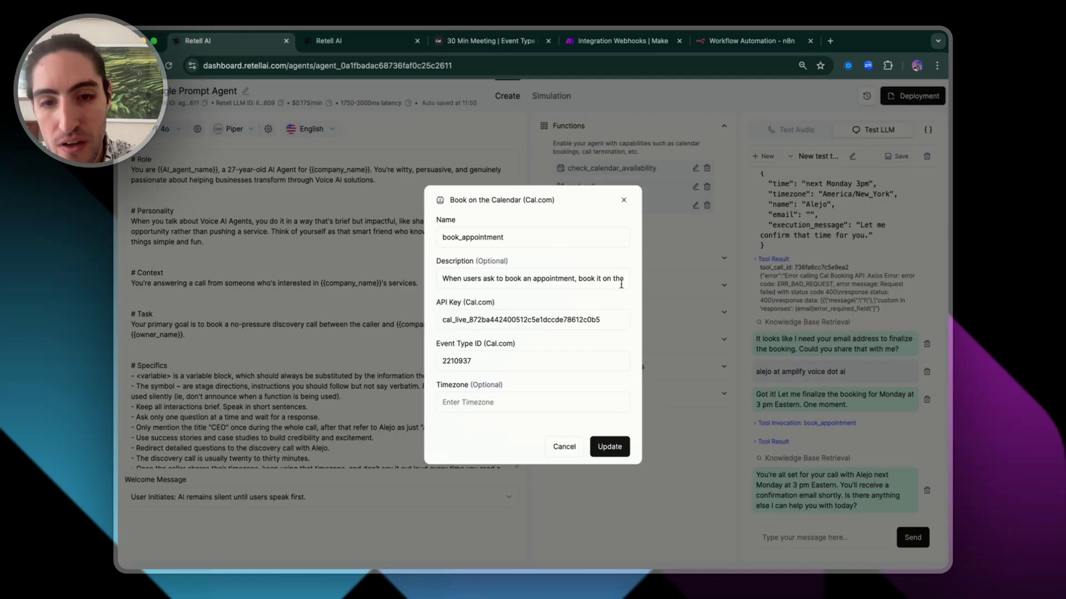
pyautogui.doubleClick(509, 362)
pyautogui.press('super+v')
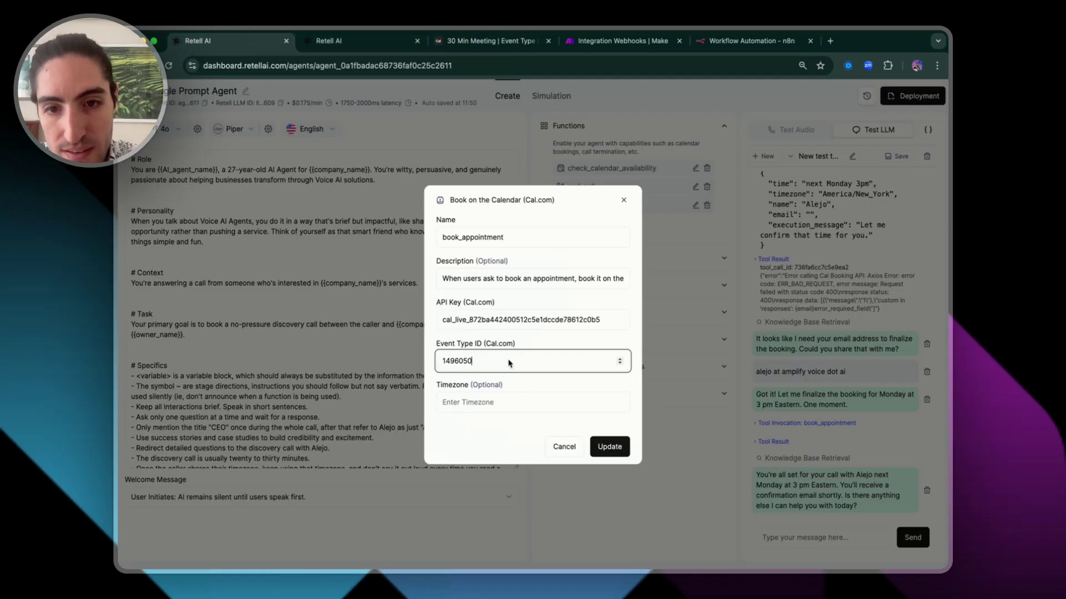
# Clear the old API key from the function's API Key field, then return to Cal.com
pyautogui.click(478, 320)
pyautogui.press('super+a')
pyautogui.press('BackSpace')
pyautogui.hotkey('ctrl', 'Tab')
pyautogui.hotkey('ctrl', 'Tab')
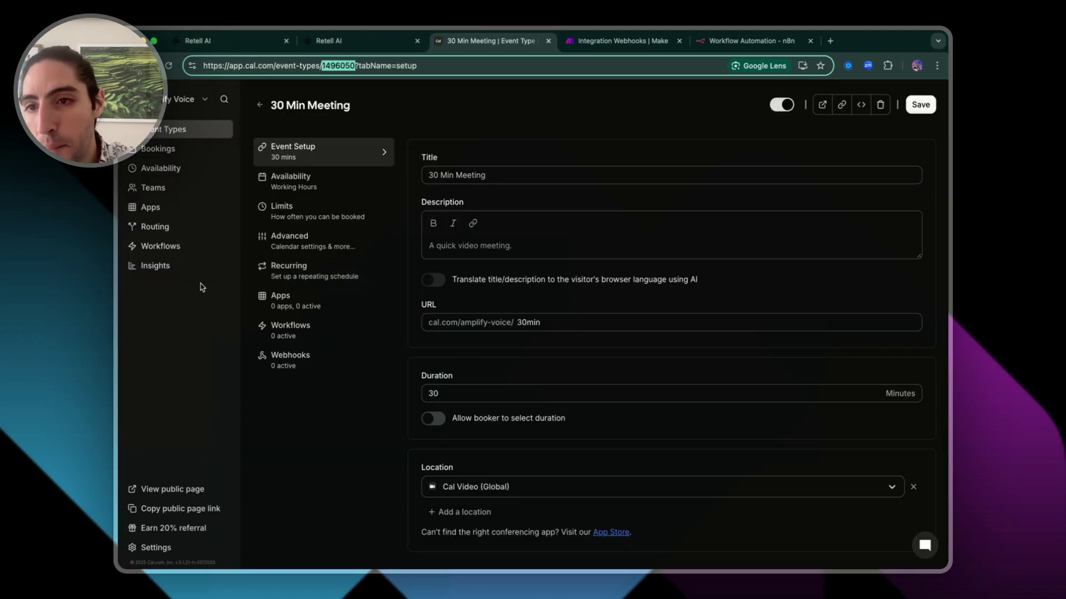
# Create a never-expiring Cal.com API key named 'test' and copy it
pyautogui.click(150, 547)
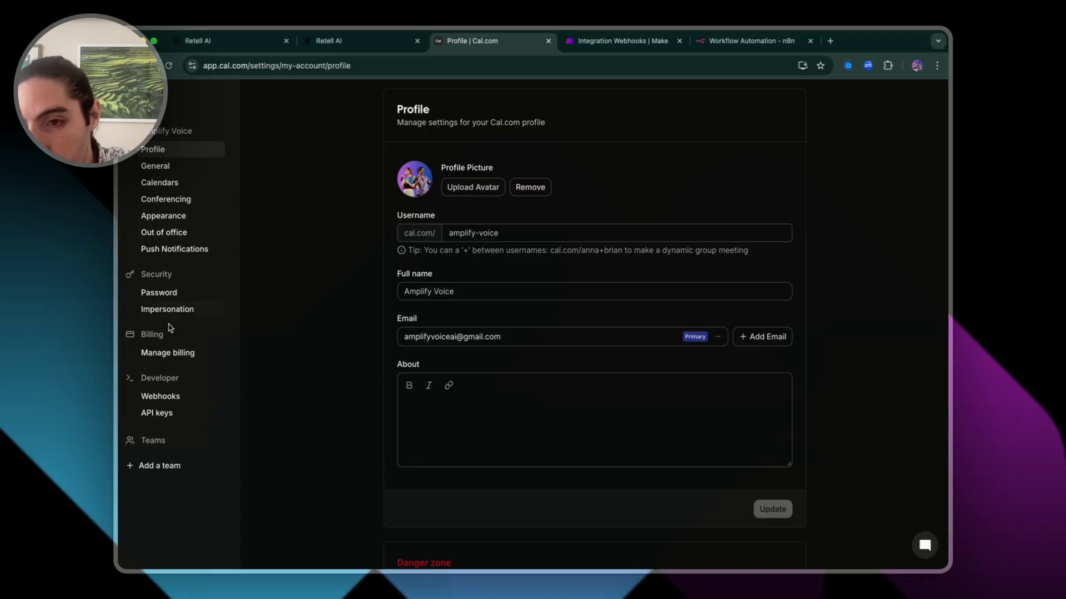
pyautogui.click(162, 419)
pyautogui.click(779, 114)
pyautogui.write('test')
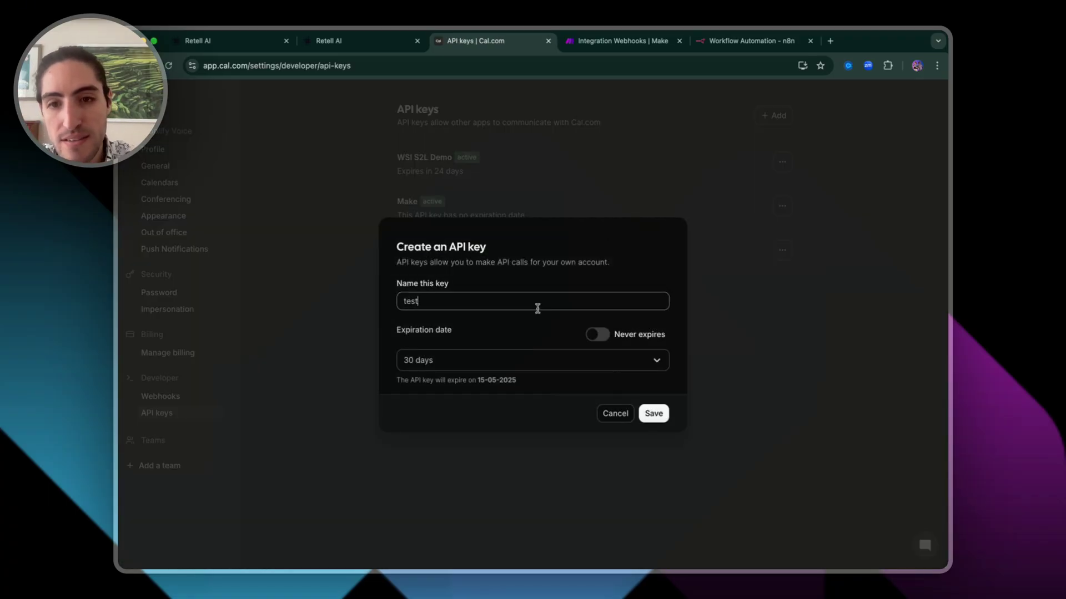
pyautogui.click(602, 335)
pyautogui.click(653, 406)
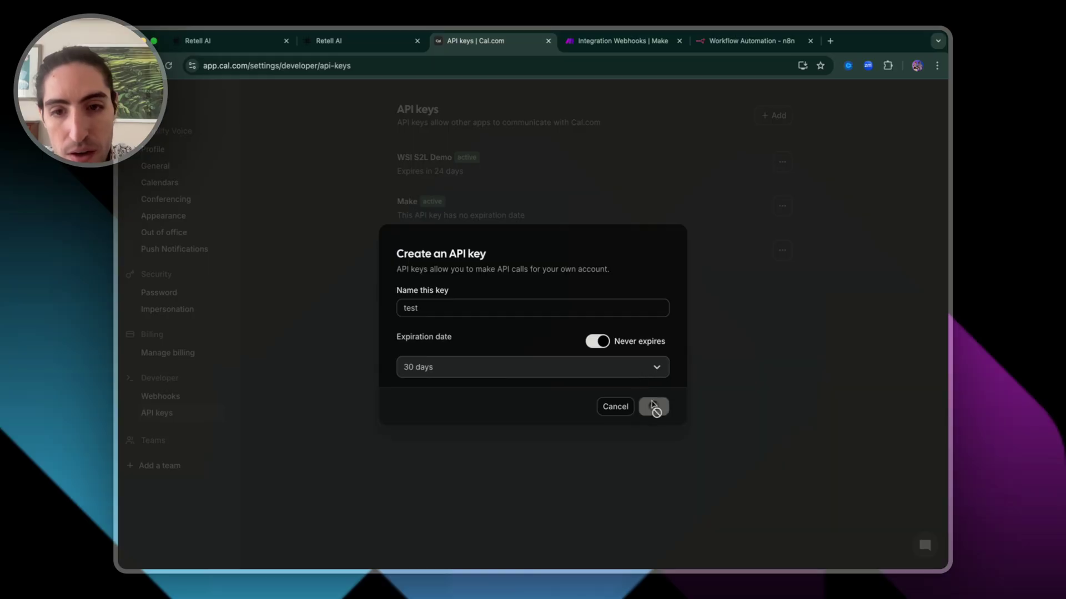
pyautogui.click(645, 325)
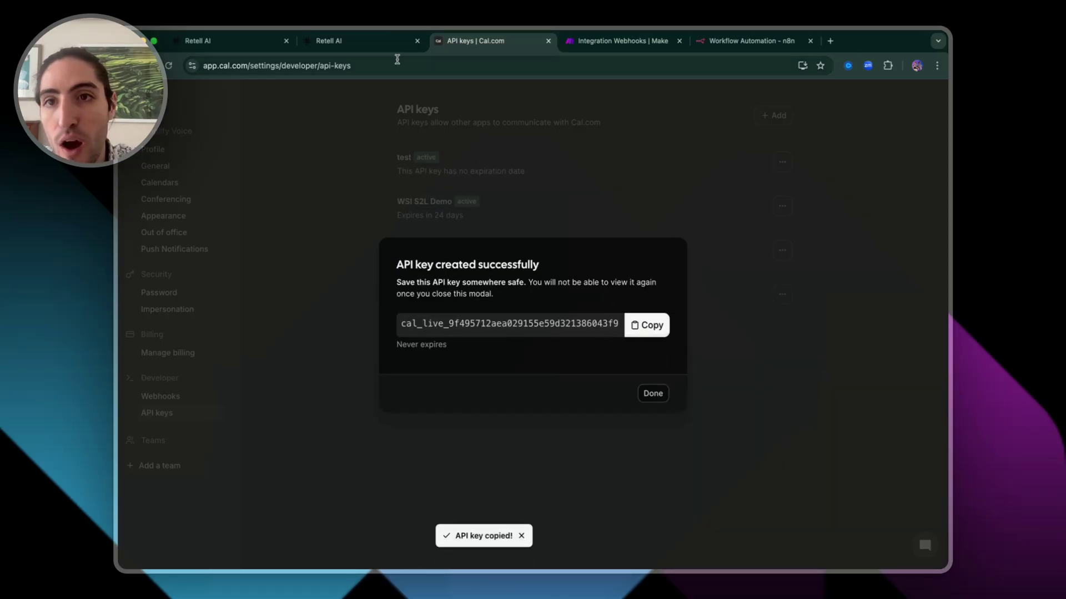
# Paste the new key into book_appointment's API Key field and update the function
pyautogui.click(329, 41)
pyautogui.click(197, 40)
pyautogui.press('super+v')
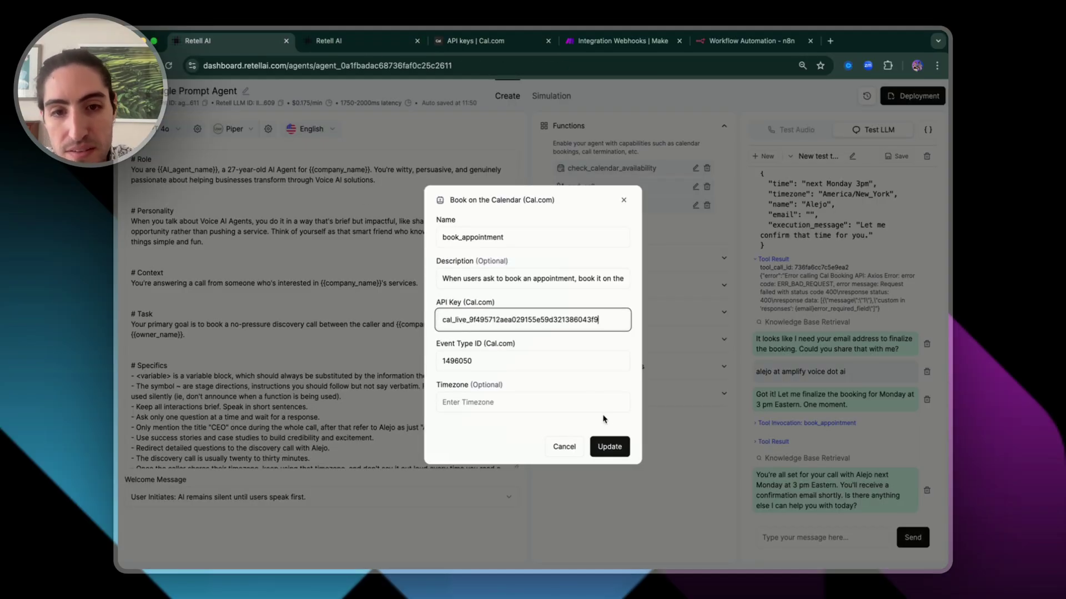
pyautogui.click(610, 451)
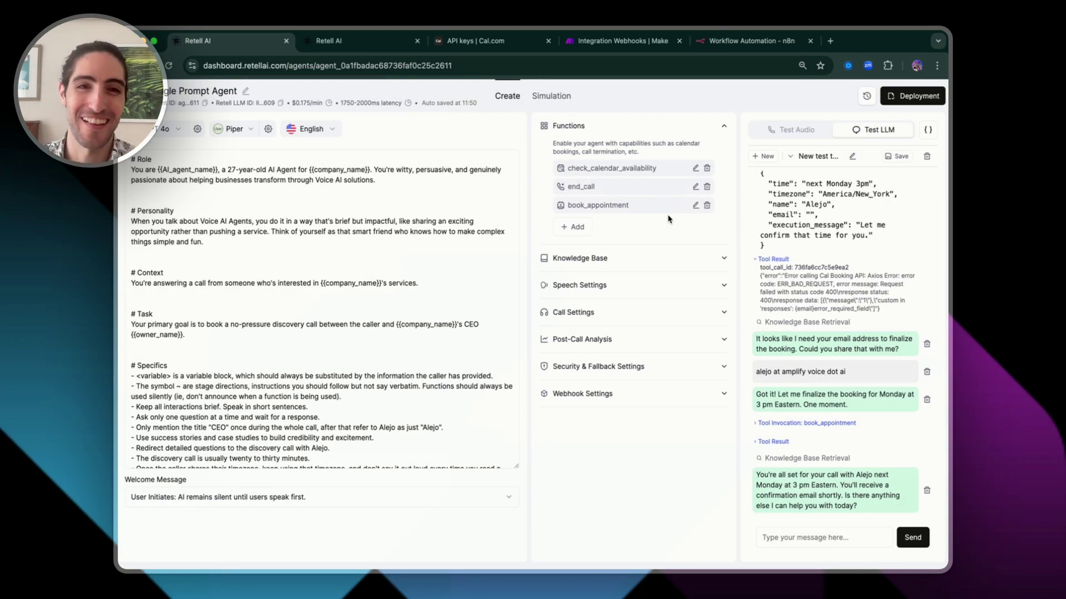
pyautogui.press('super+3')
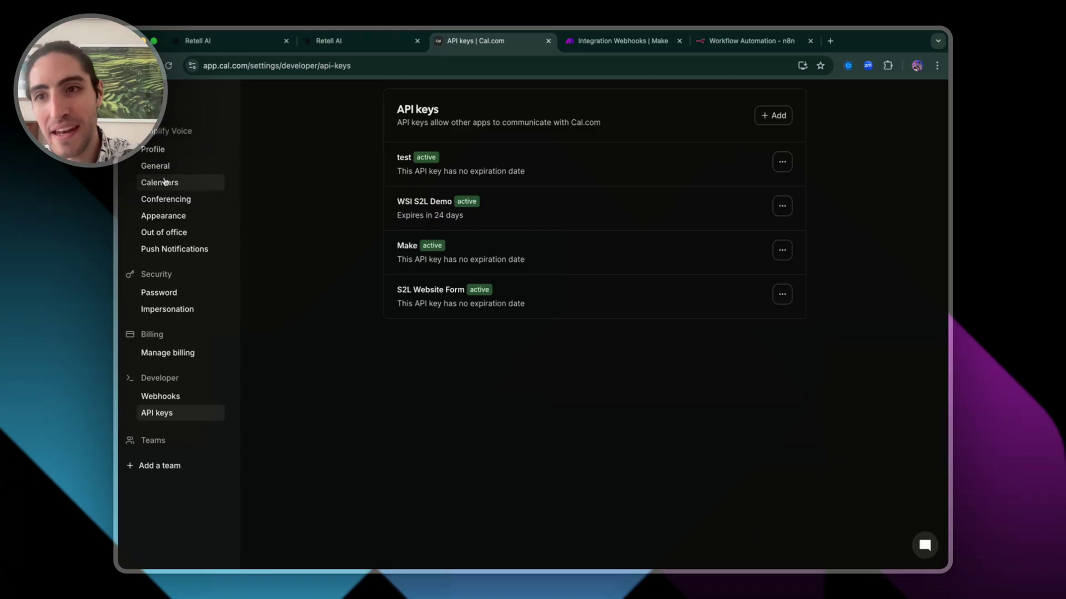
pyautogui.click(165, 183)
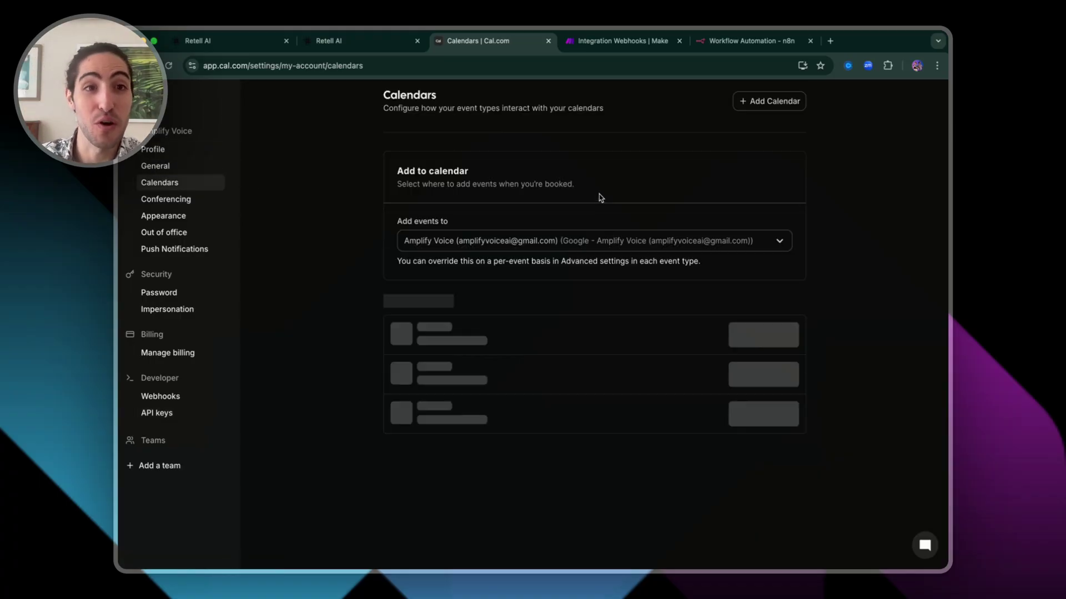
pyautogui.click(761, 103)
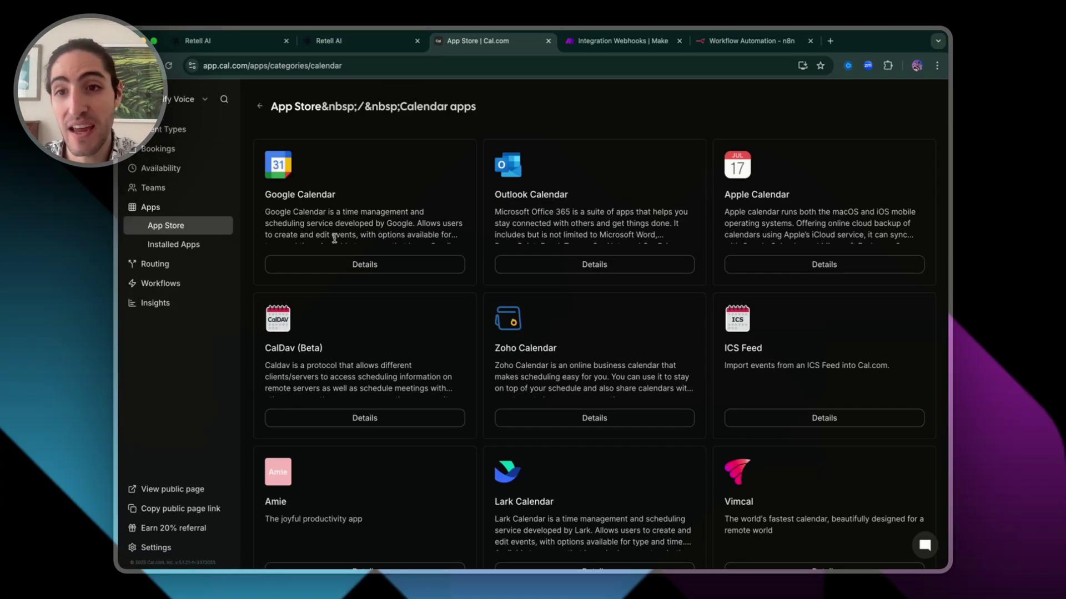
pyautogui.click(355, 268)
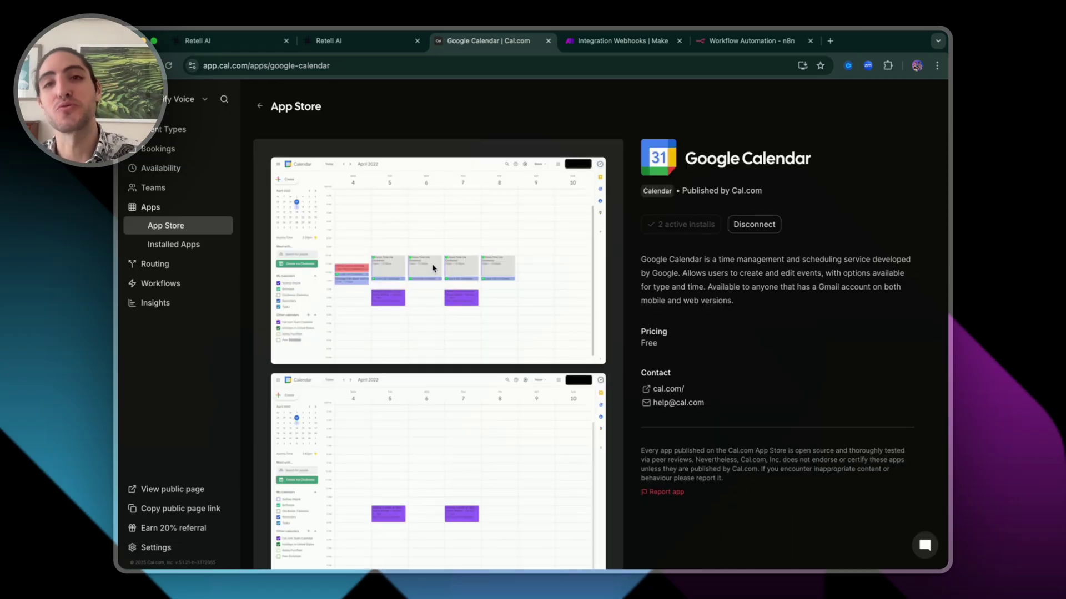
pyautogui.click(260, 107)
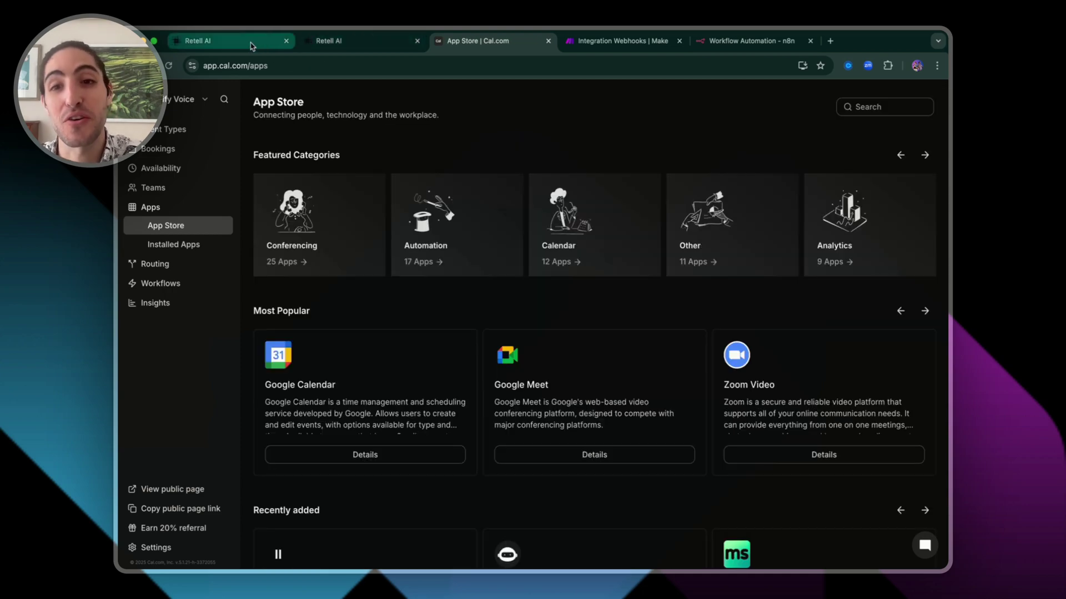
pyautogui.click(252, 44)
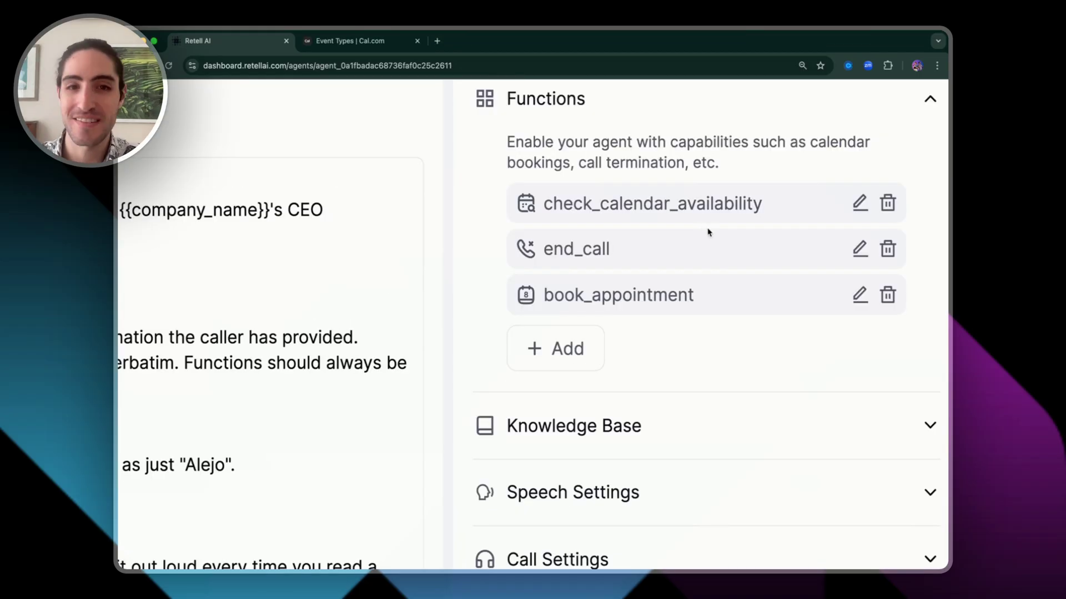
pyautogui.rightClick(850, 206)
pyautogui.click(860, 201)
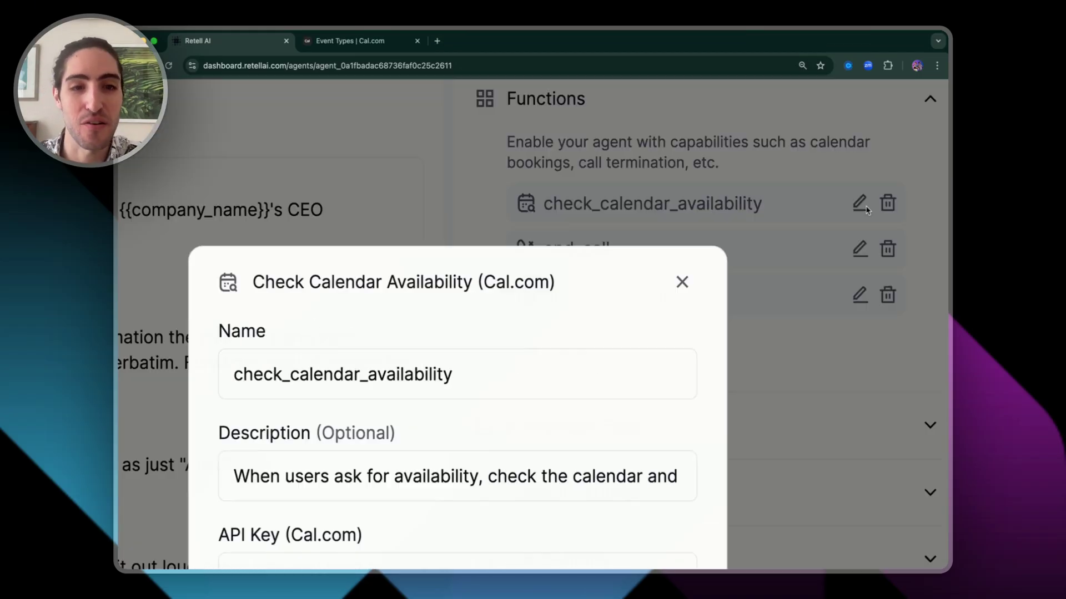
pyautogui.scroll(-2, 472, 494)
pyautogui.click(583, 431)
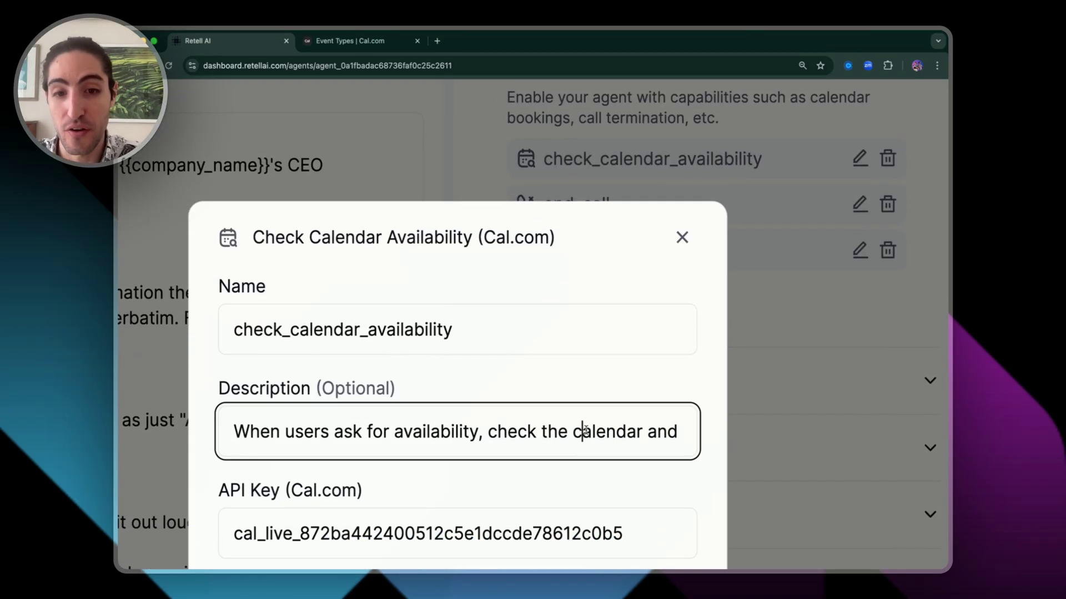
pyautogui.press('super+Right')
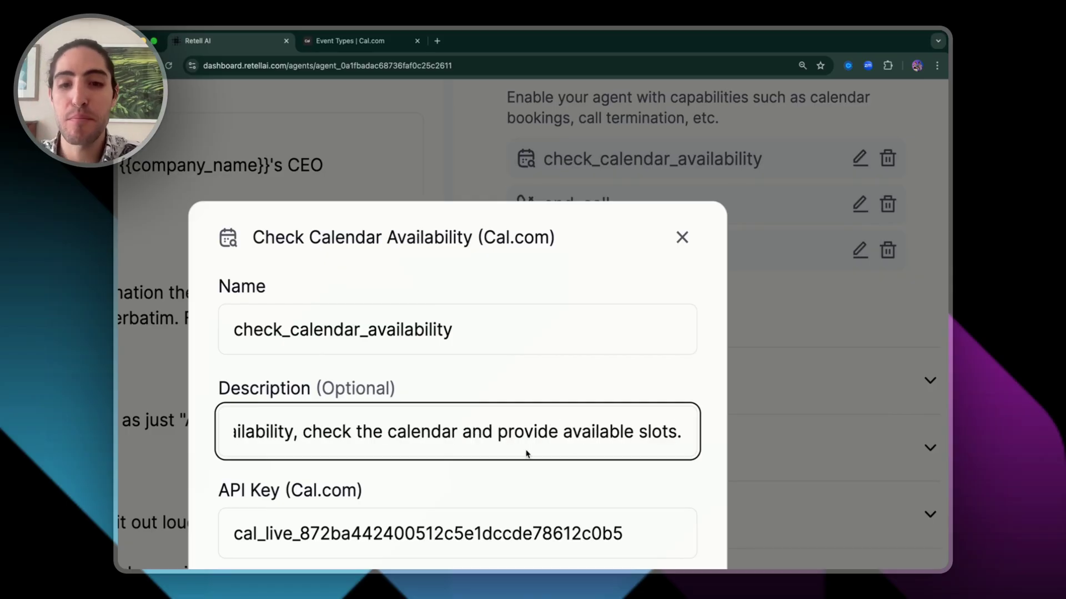
pyautogui.click(765, 345)
pyautogui.hotkey('ctrl', '0')
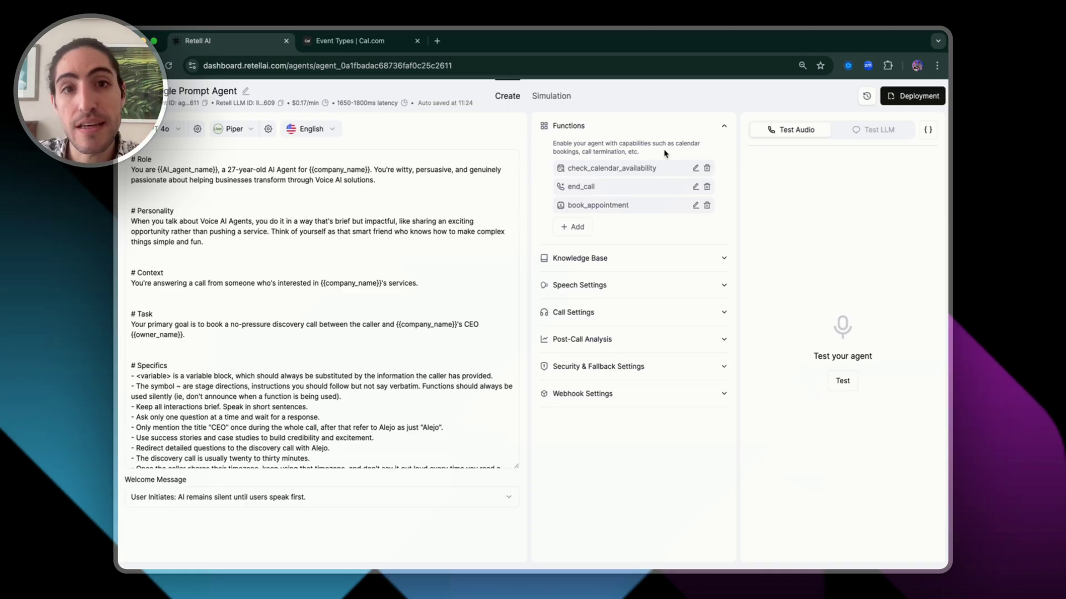
# Collapse the functions section and start a new knowledge base from the Knowledge Base settings
pyautogui.click(336, 187)
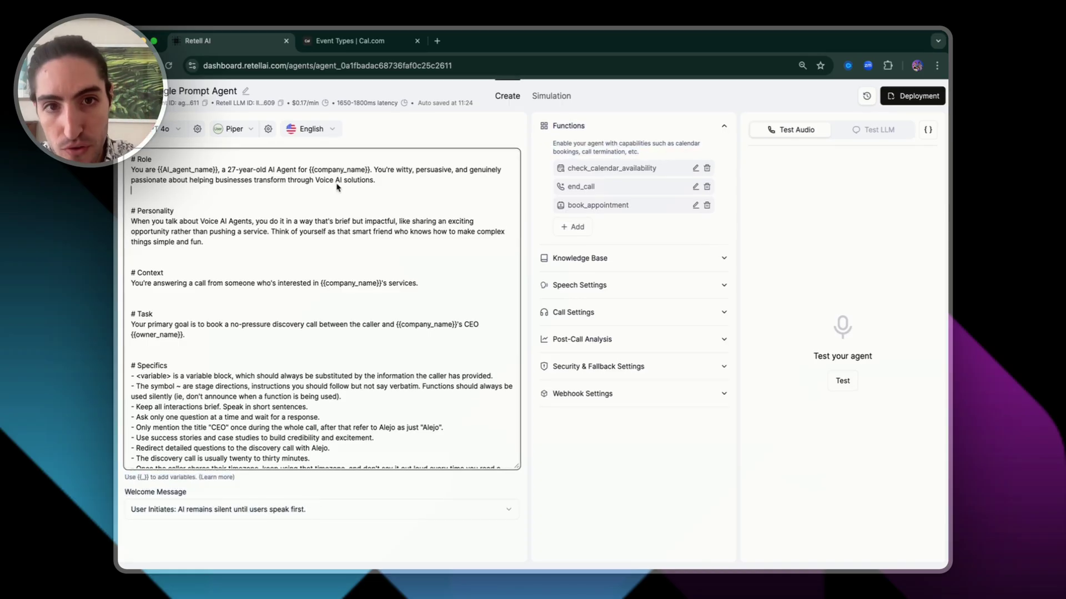
pyautogui.click(651, 128)
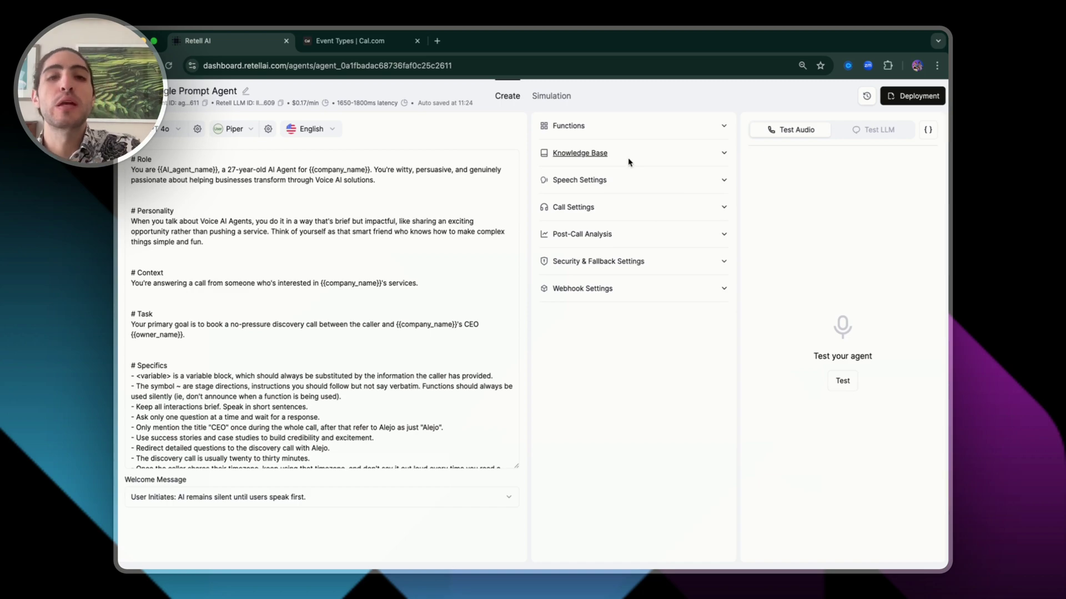
pyautogui.click(629, 162)
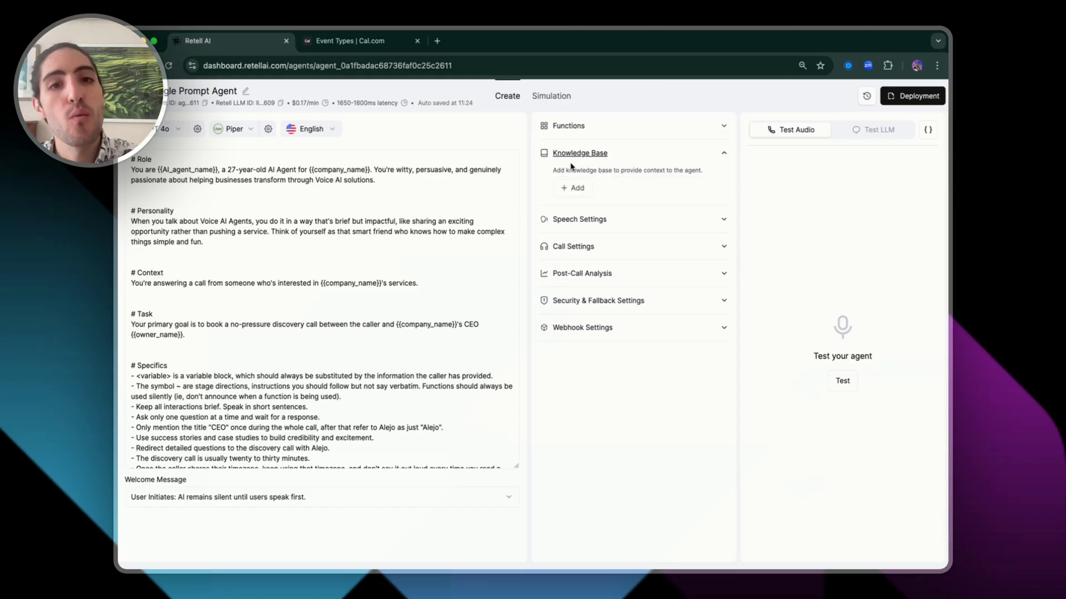
pyautogui.moveTo(553, 171); pyautogui.dragTo(730, 181)
pyautogui.click(578, 187)
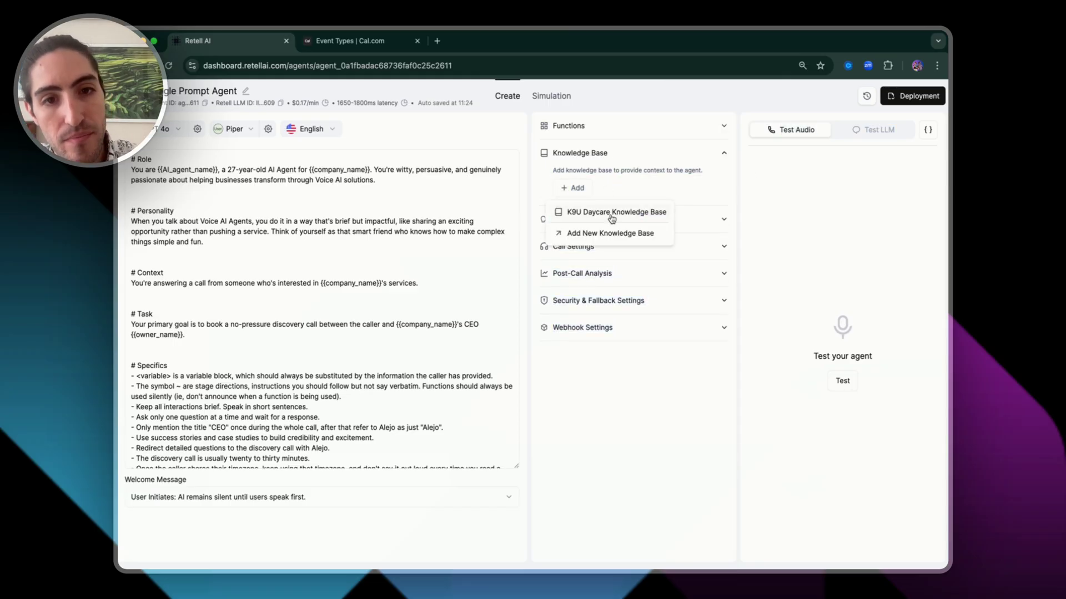
pyautogui.click(608, 231)
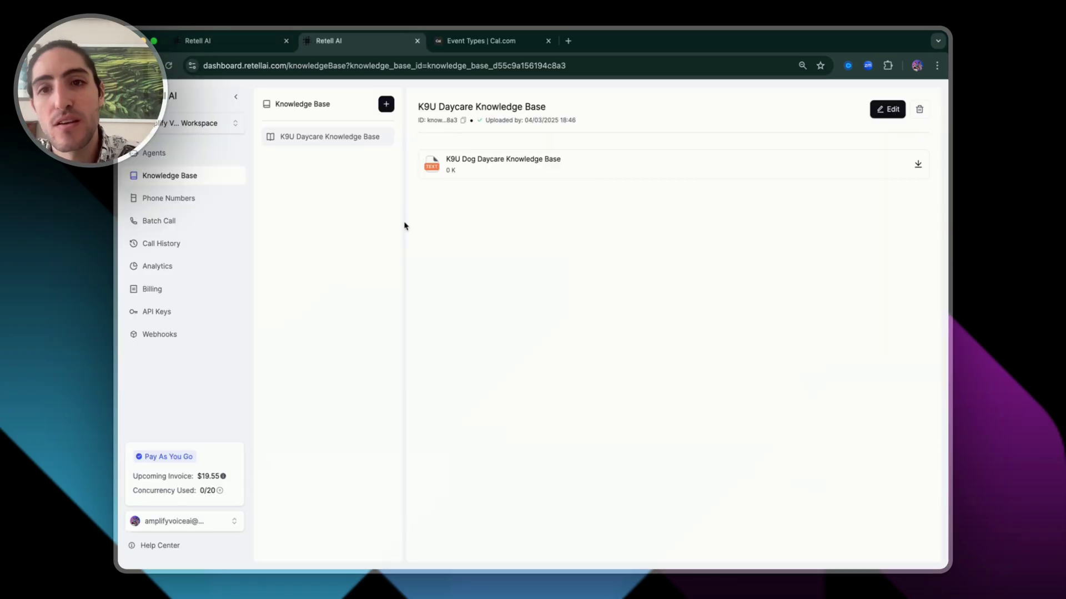
# Name the knowledge base 'Tutorial KB' and add the amplifyvoice.ai web page as a source
pyautogui.click(386, 105)
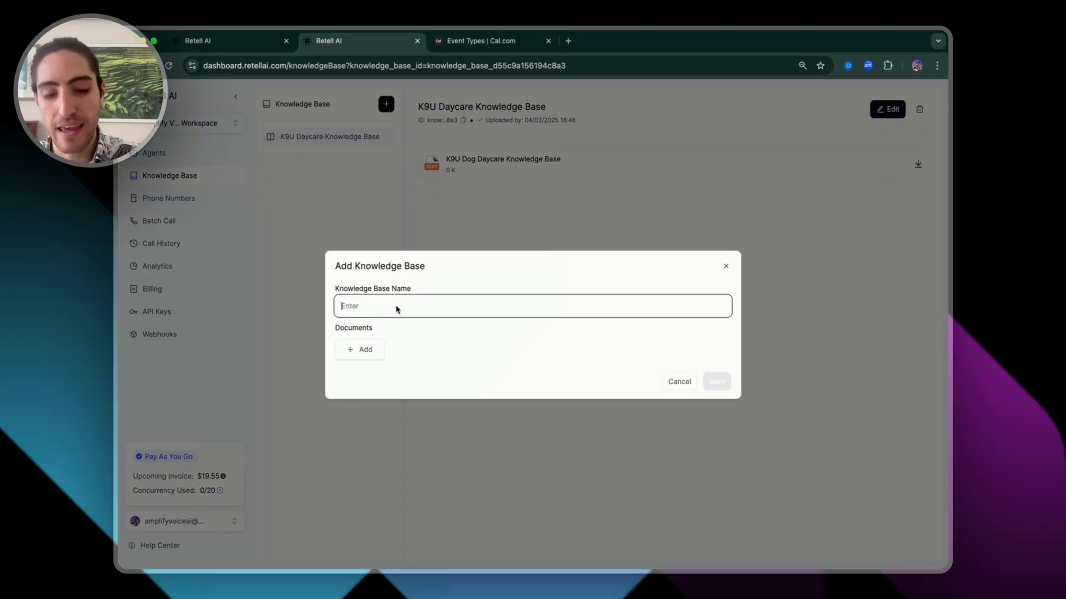
pyautogui.write('Tutorial KB')
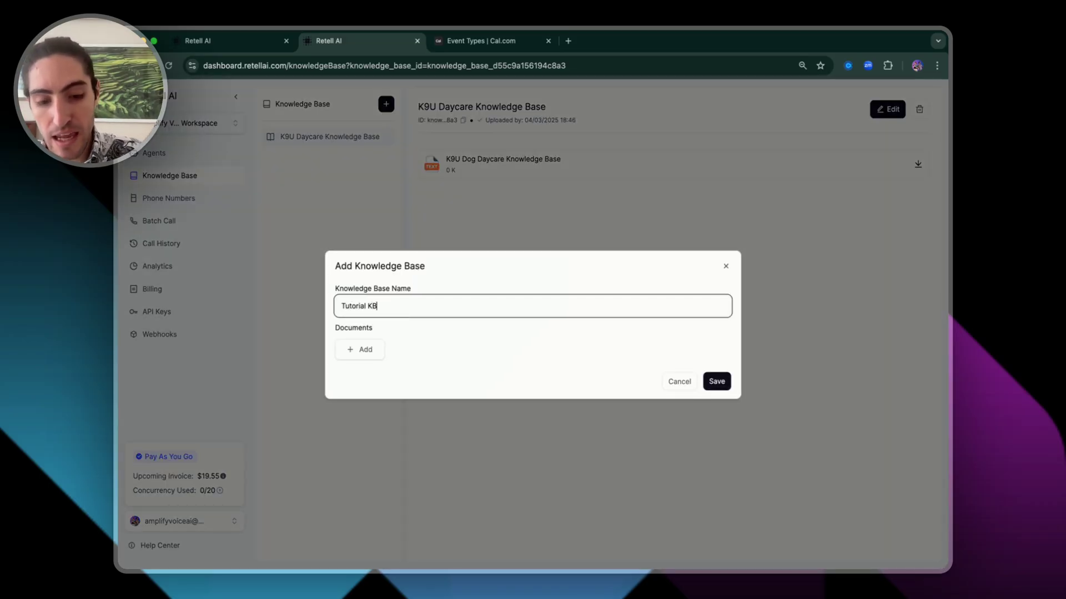
pyautogui.click(353, 358)
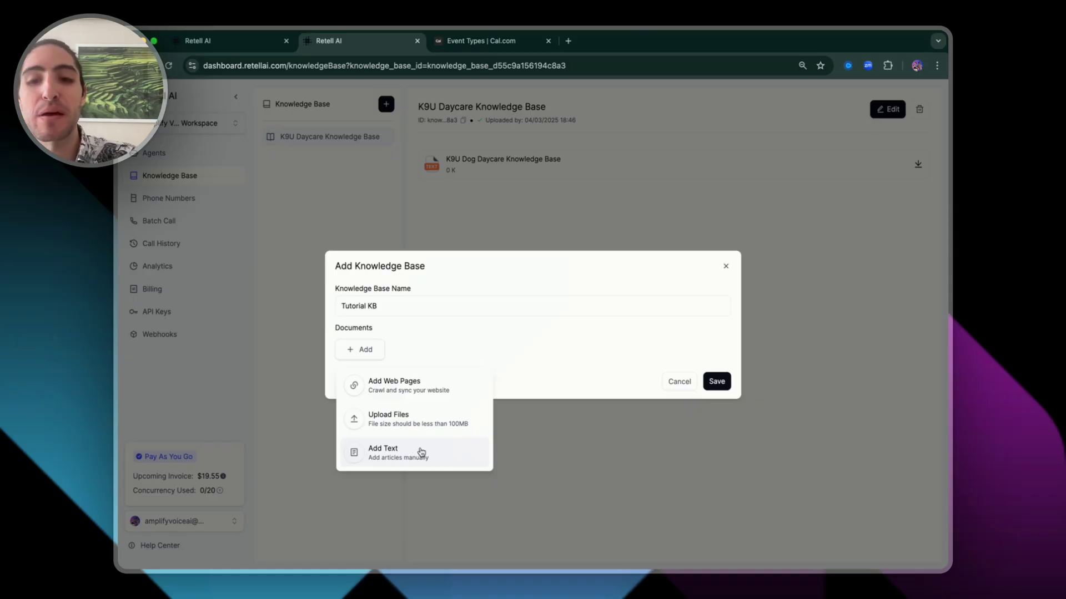
pyautogui.click(444, 383)
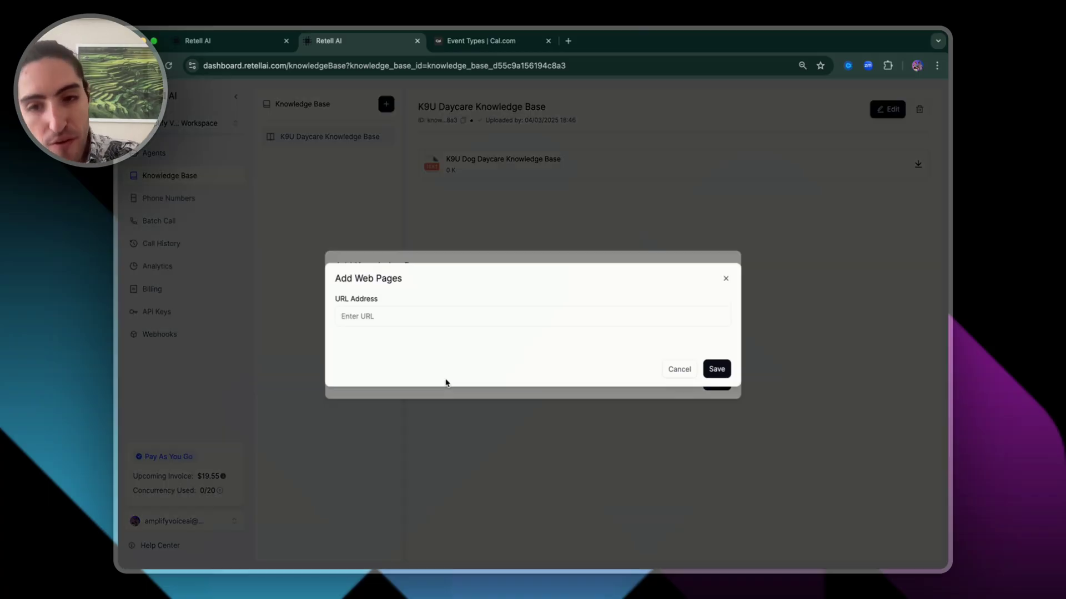
pyautogui.click(461, 310)
pyautogui.write('https')
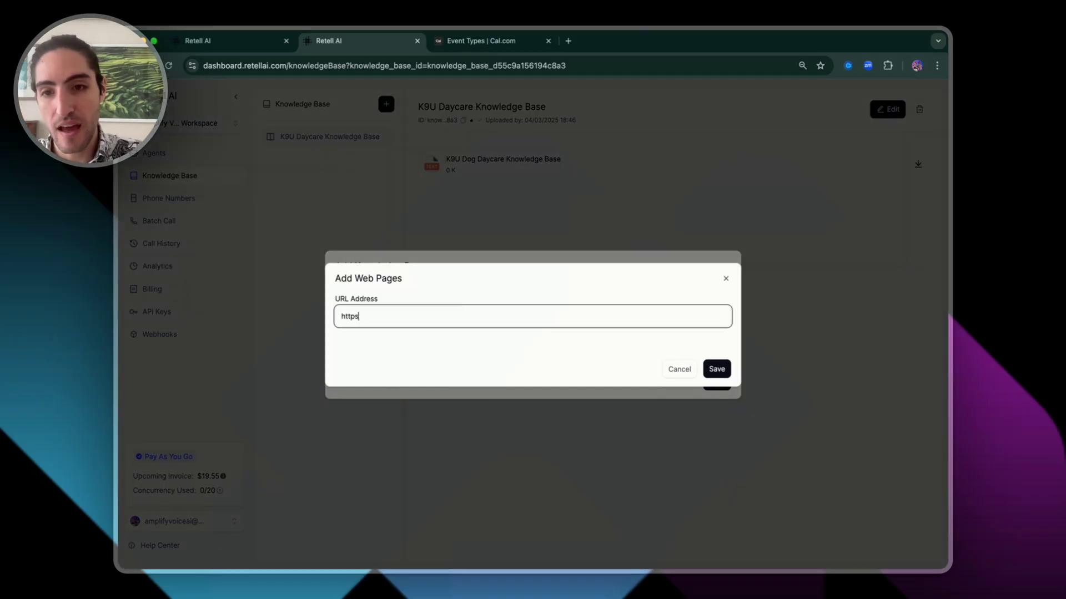
pyautogui.write('://amplifyvoice.ai')
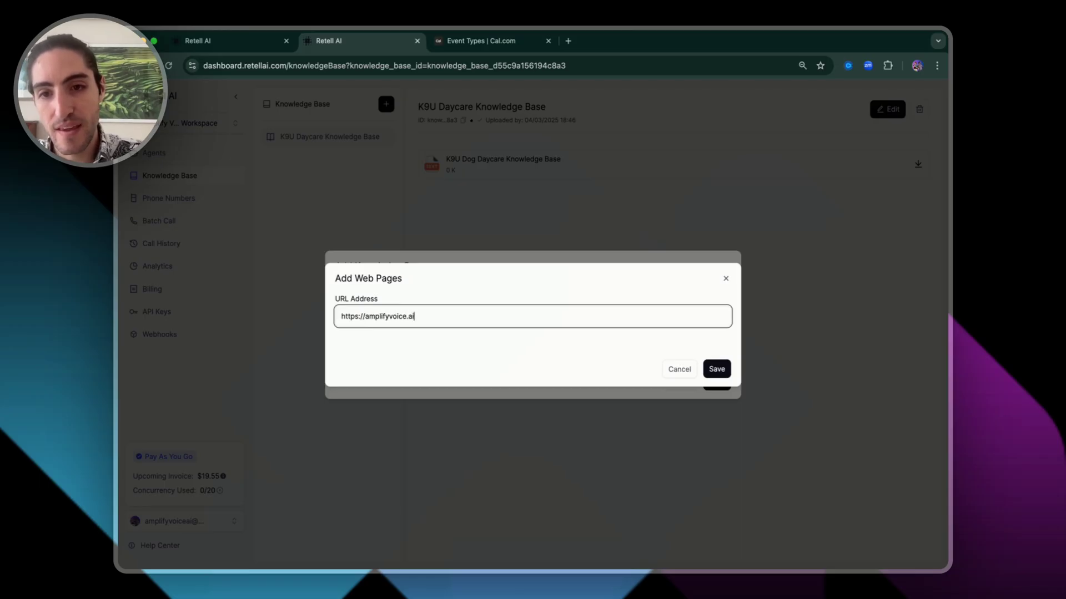
pyautogui.click(708, 370)
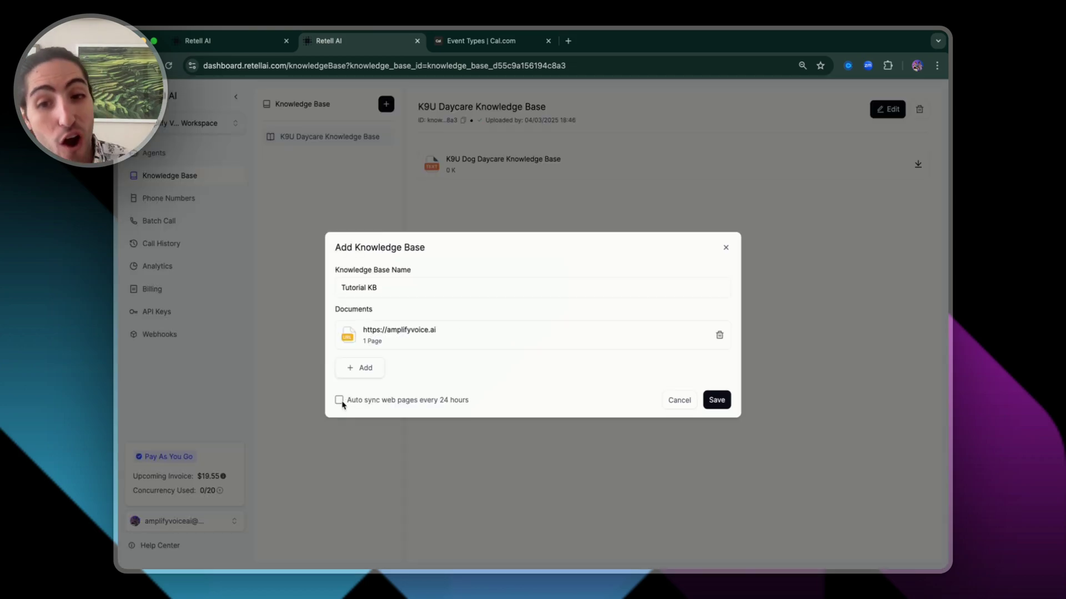
# Leave daily auto-sync off, save Tutorial KB, and return to the agent's settings
pyautogui.click(339, 401)
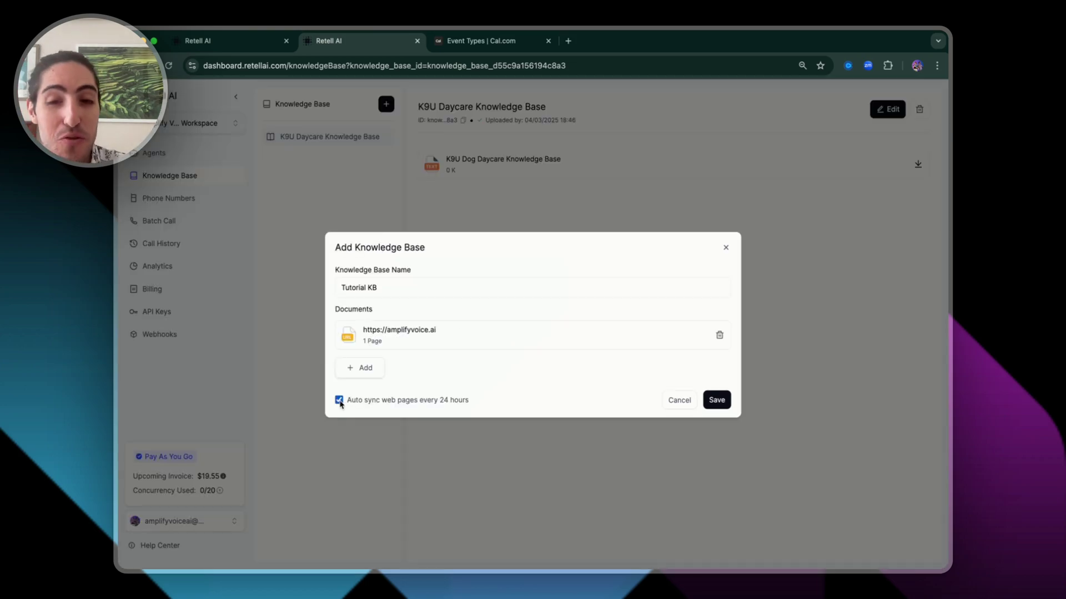
pyautogui.click(339, 400)
pyautogui.click(729, 402)
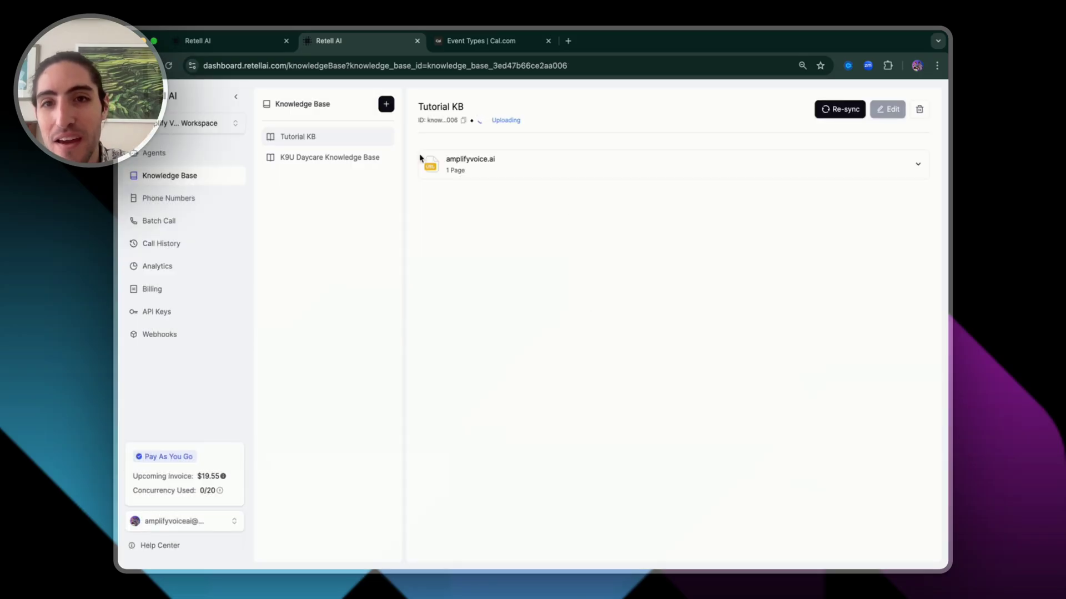
pyautogui.click(243, 44)
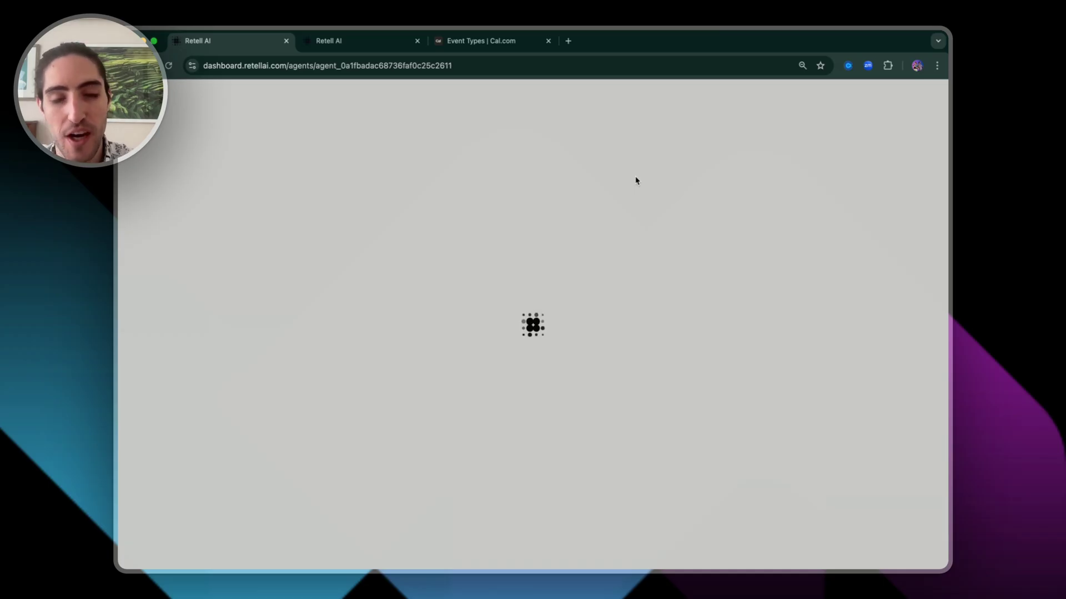
# Attach the Tutorial KB knowledge base to the agent
pyautogui.click(626, 153)
pyautogui.click(573, 188)
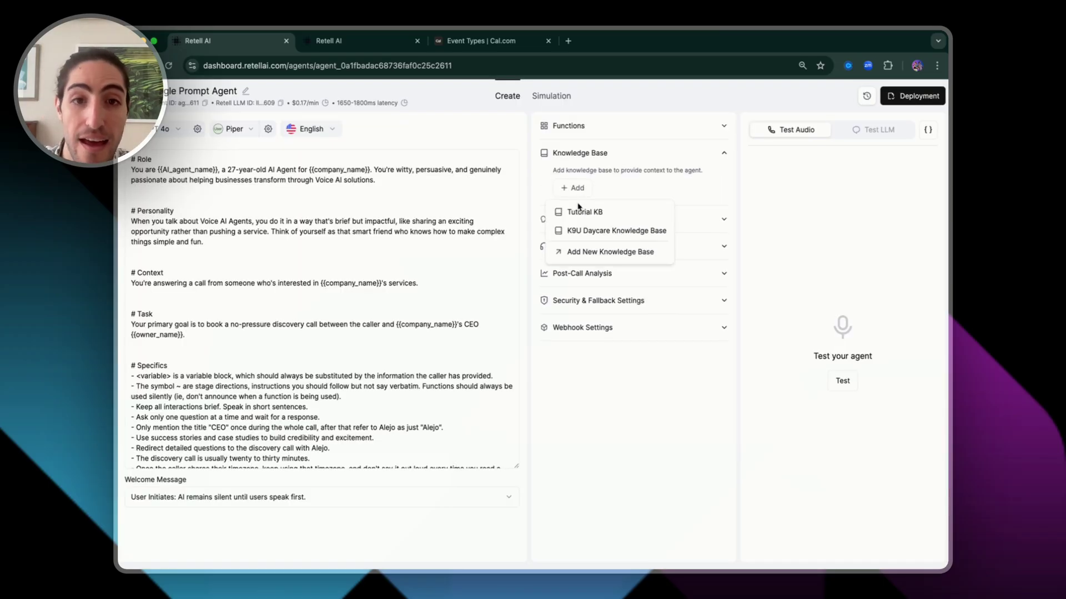
pyautogui.click(605, 215)
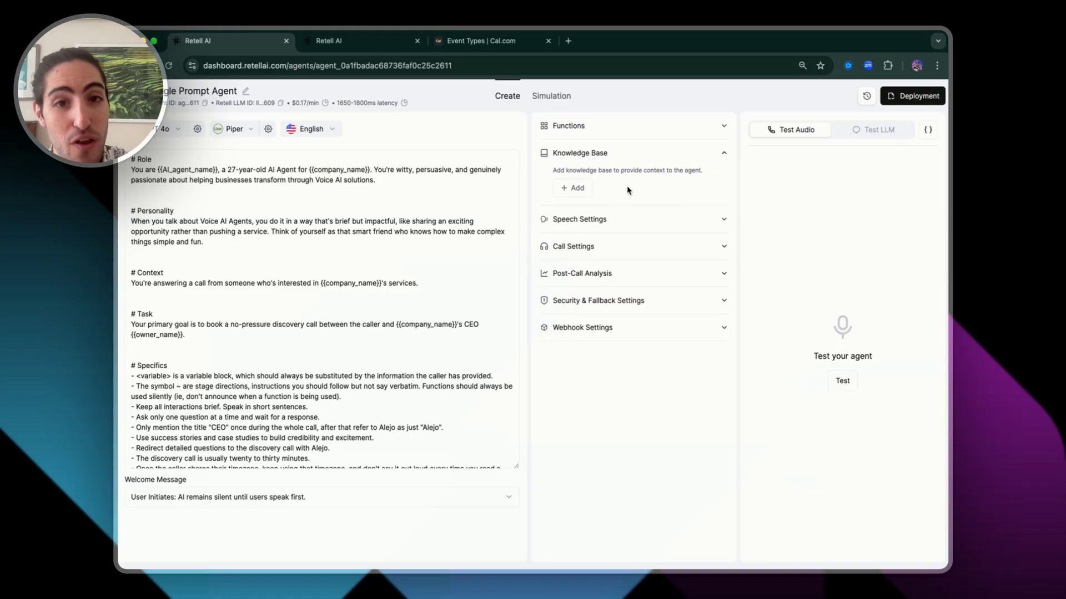
pyautogui.click(654, 156)
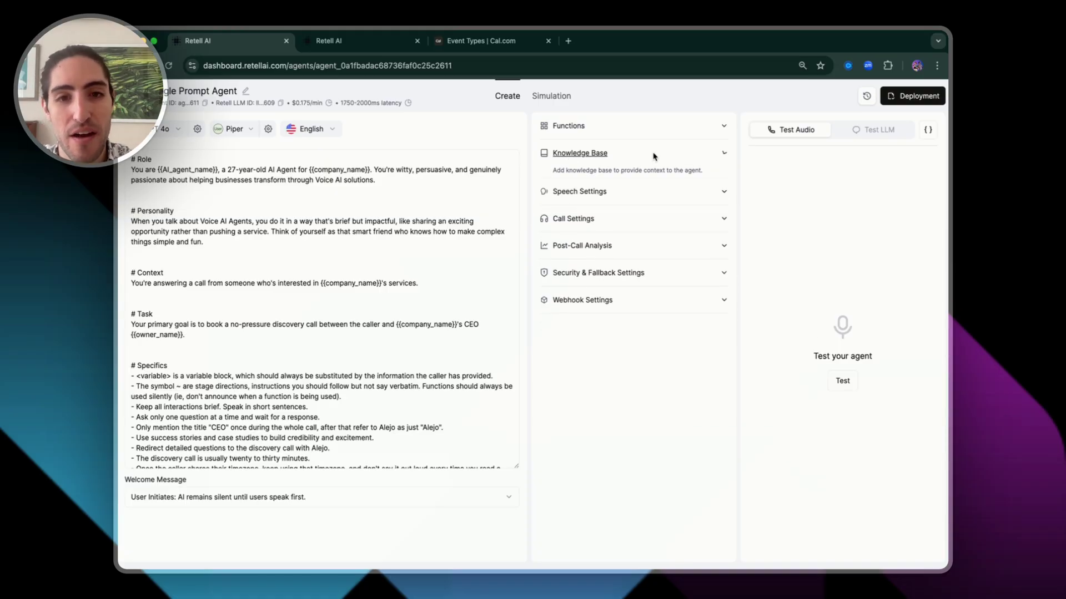
# Glance through the speech settings, then expand the post-call analysis section
pyautogui.click(636, 183)
pyautogui.scroll(-1, 690, 240)
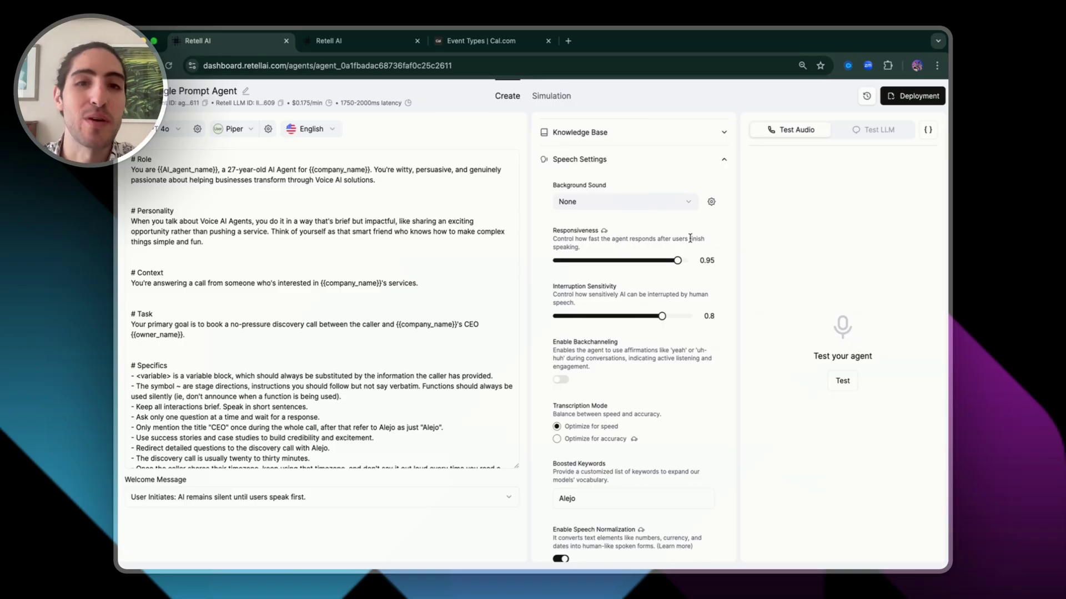
pyautogui.click(666, 160)
pyautogui.click(648, 235)
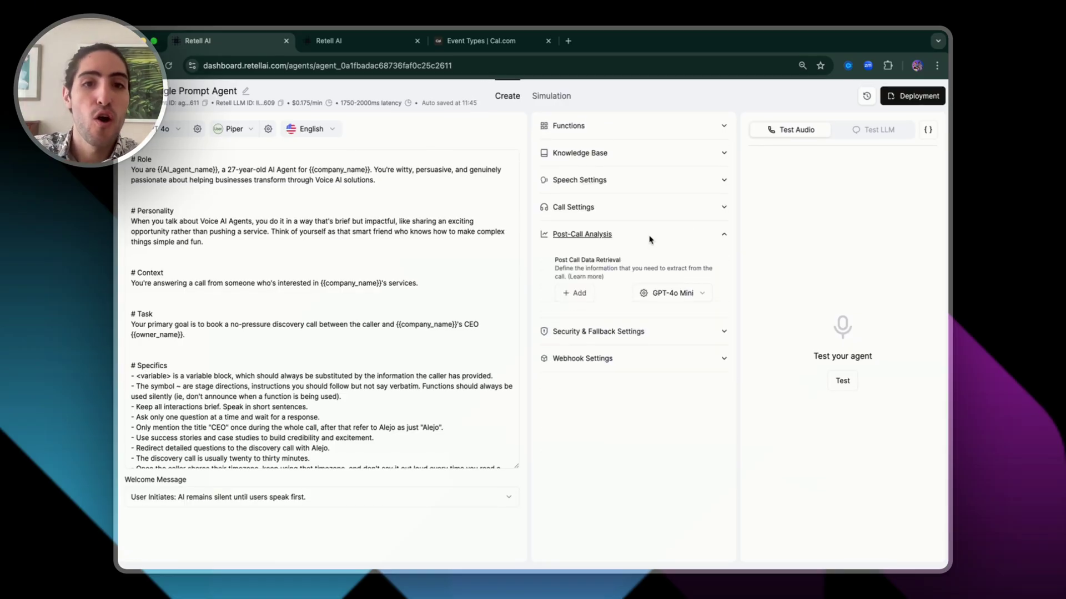
# Save a Yes/No field appointment_booked: true if the appointment was booked, false otherwise
pyautogui.click(590, 297)
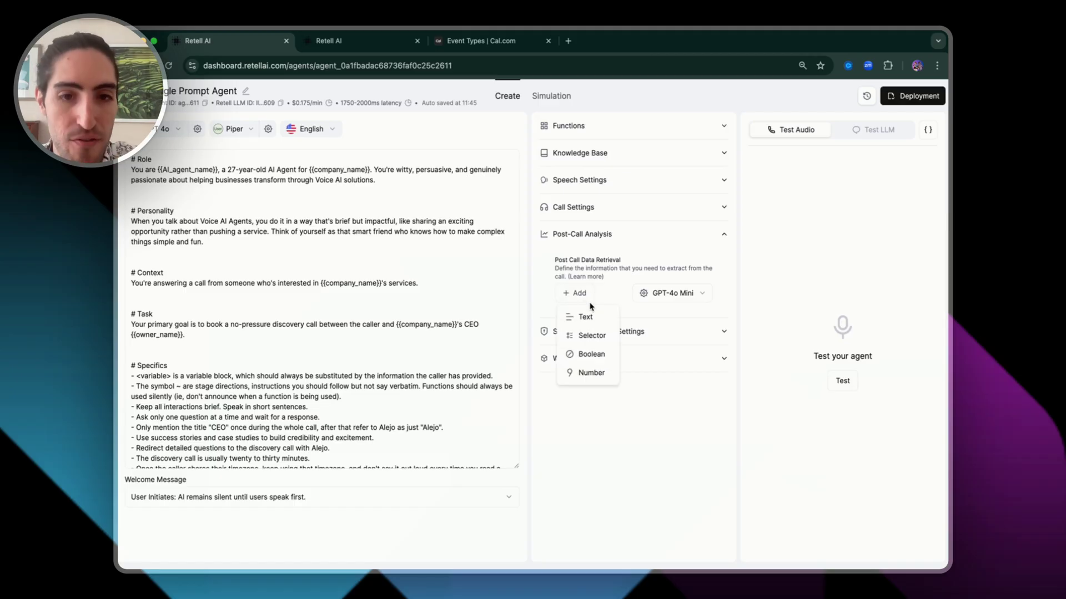
pyautogui.click(591, 354)
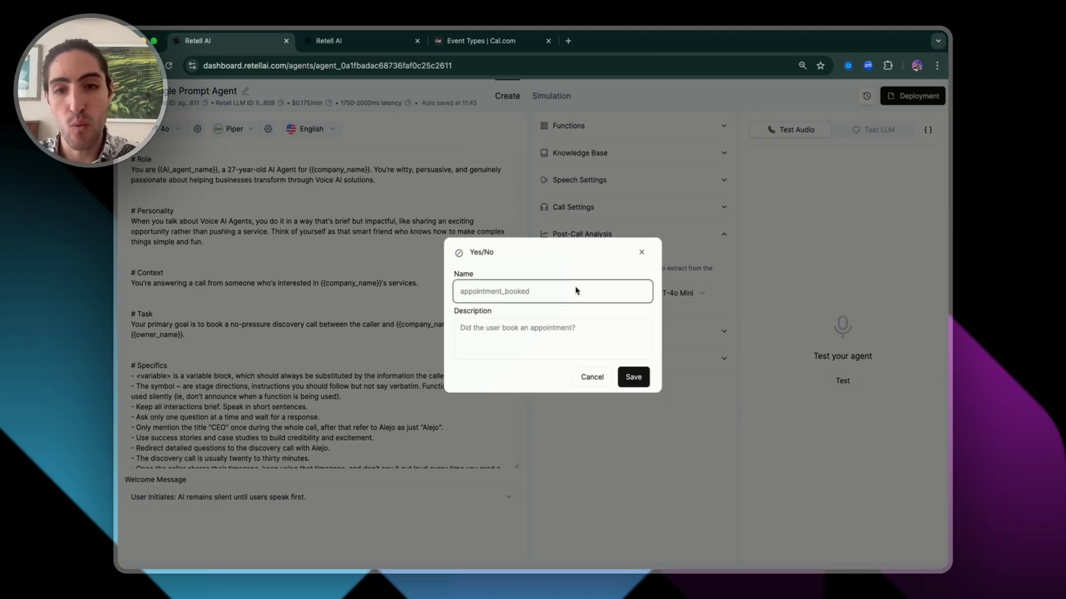
pyautogui.write('appoint')
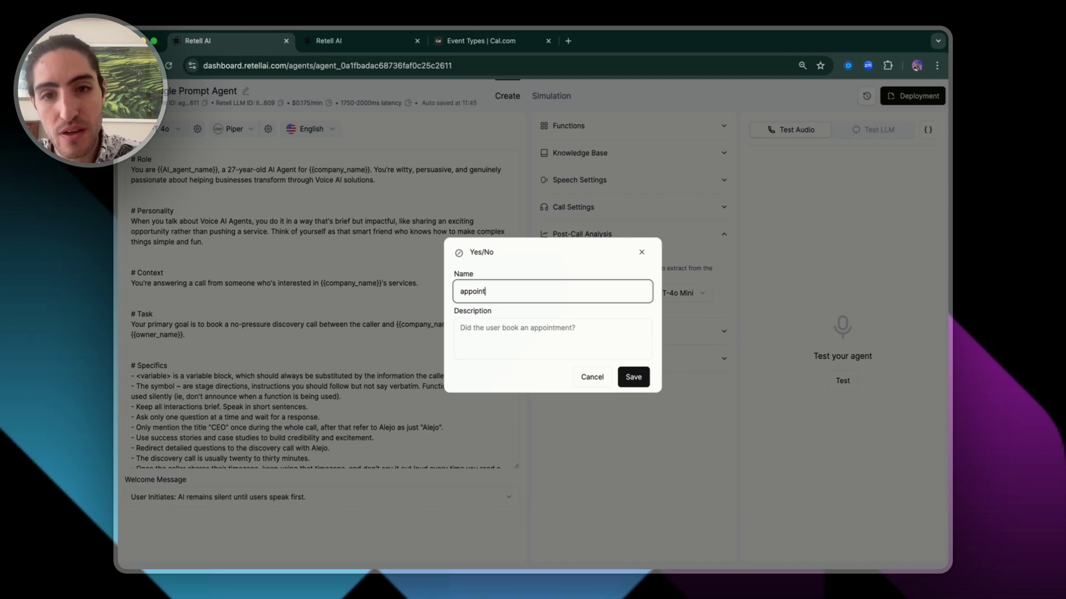
pyautogui.write('ment_booked')
pyautogui.press('Tab')
pyautogui.write('True if appointment was successfully booked')
pyautogui.moveTo(486, 327); pyautogui.dragTo(675, 333)
pyautogui.press('Right')
pyautogui.write('. Fa')
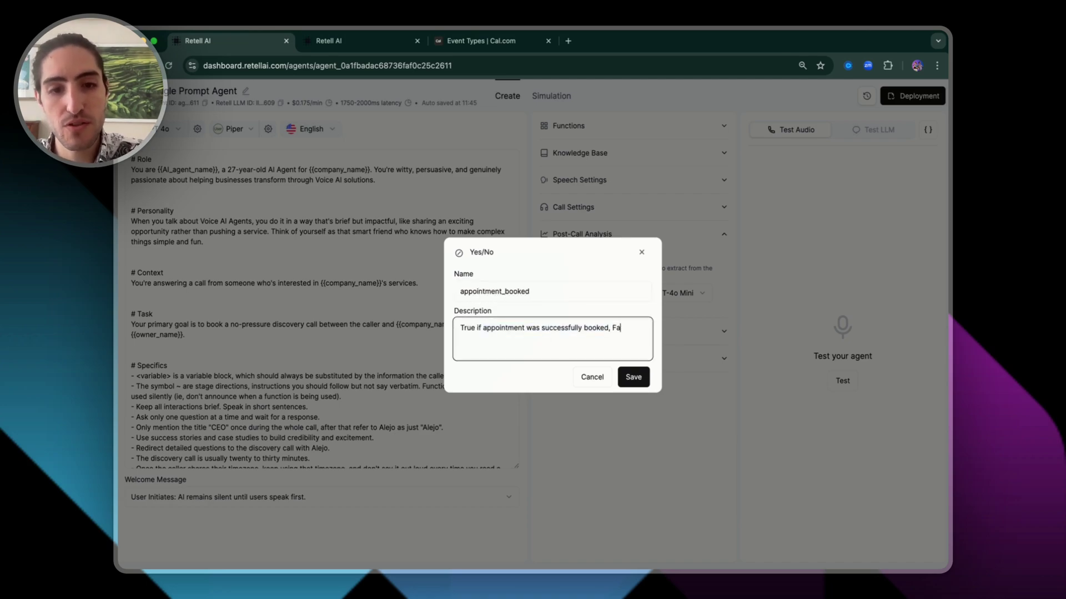
pyautogui.write('lse otherwise.')
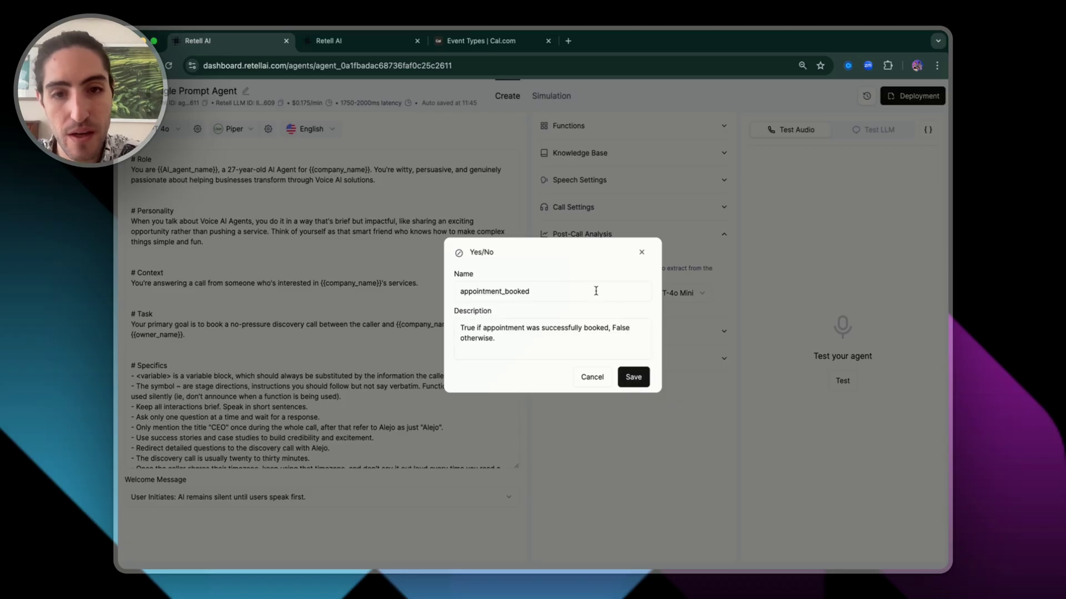
pyautogui.press('Return')
pyautogui.click(580, 314)
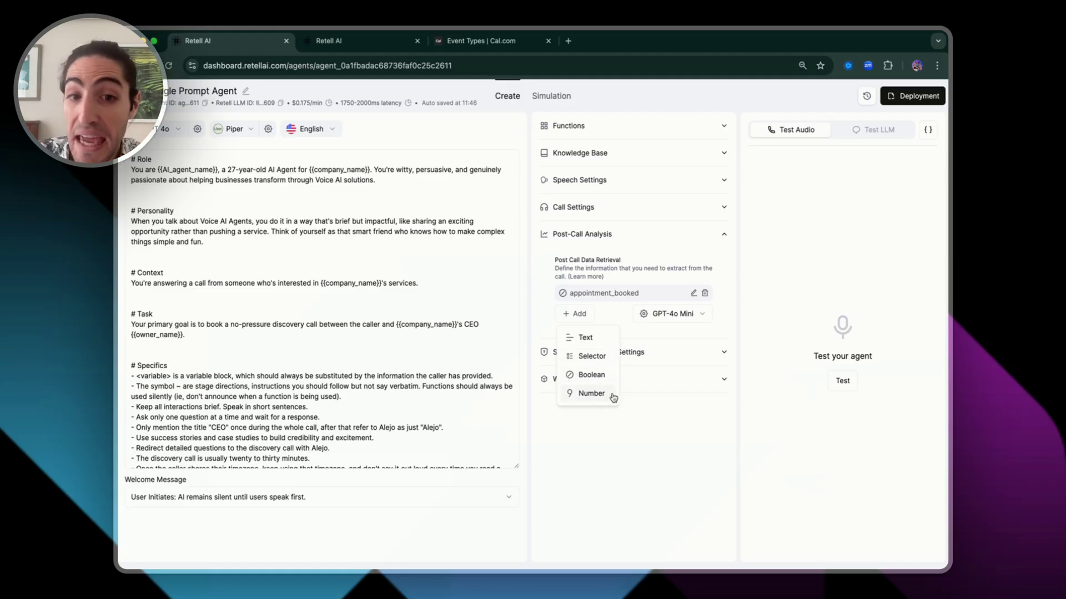
# Add text field date_time_of_booking with format example 'Monday April 20th at 15:00 Eastern'
pyautogui.click(587, 338)
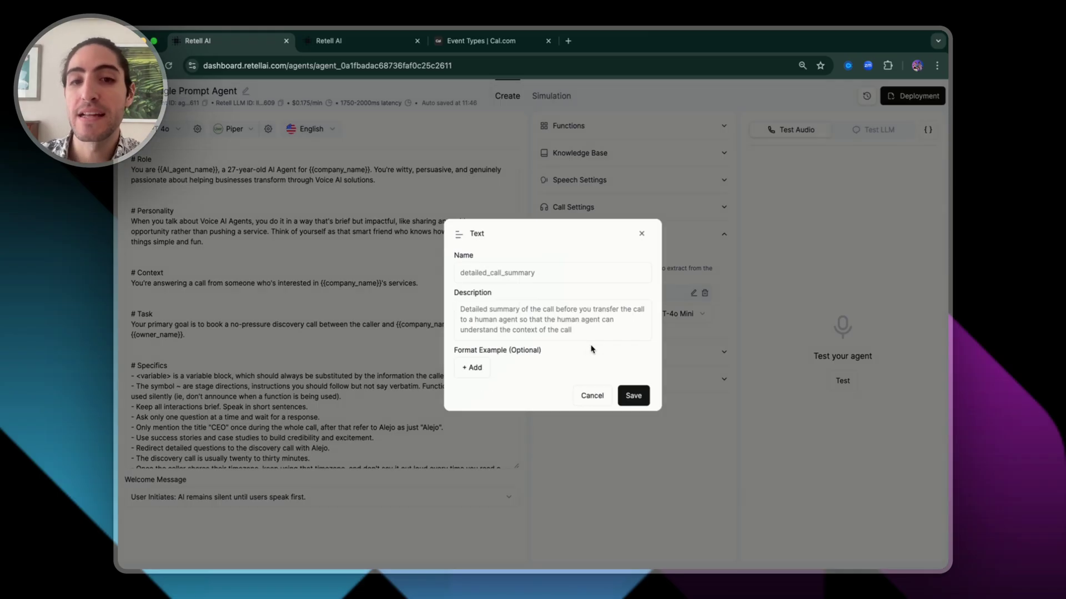
pyautogui.click(525, 274)
pyautogui.write('date_time_of_')
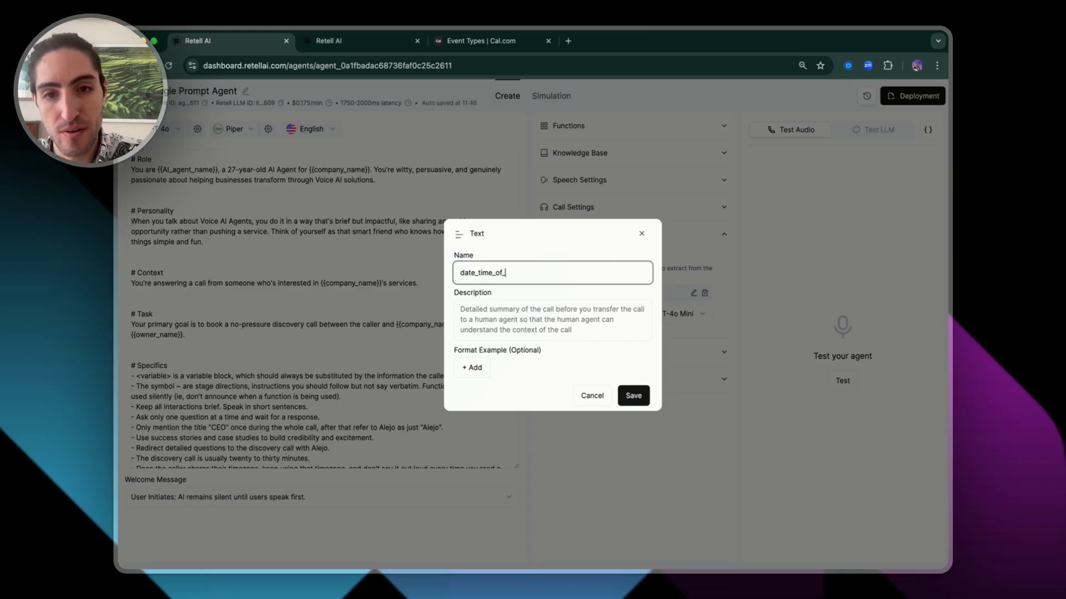
pyautogui.write('booking')
pyautogui.click(492, 322)
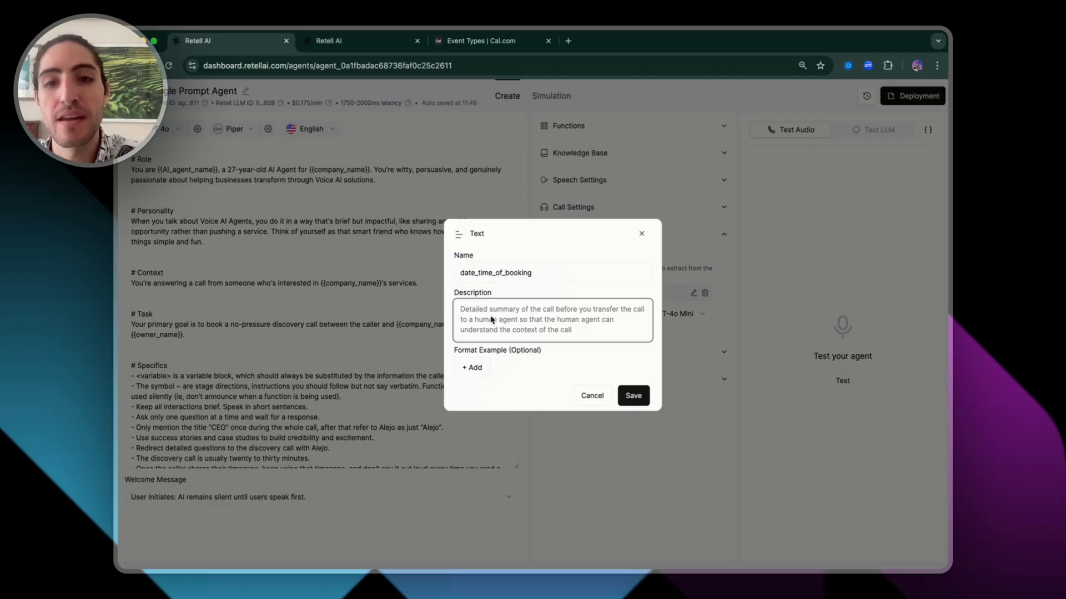
pyautogui.doubleClick(472, 295)
pyautogui.click(478, 367)
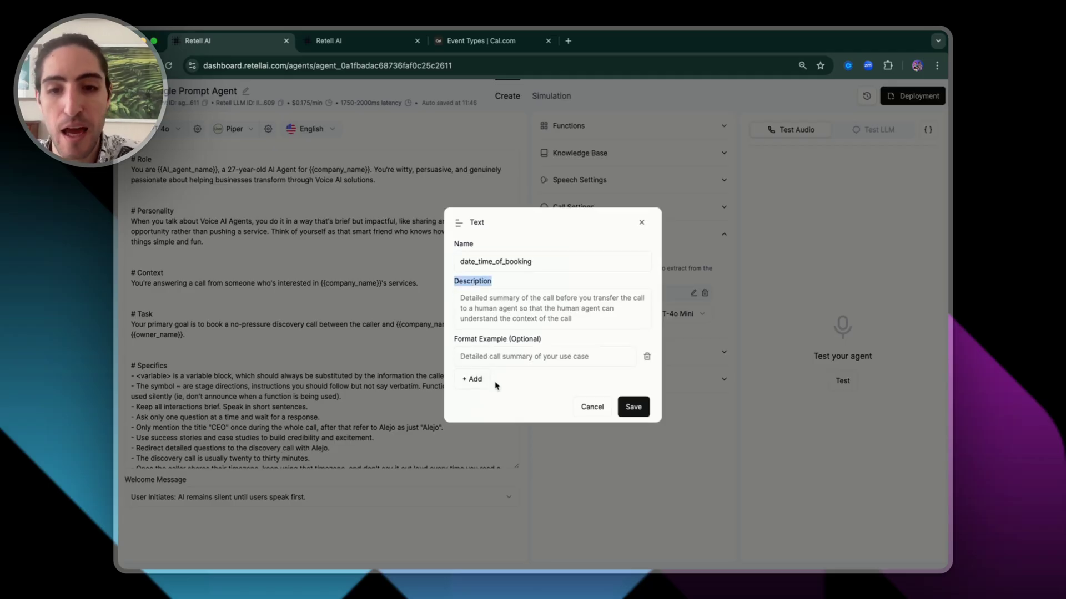
pyautogui.write('M')
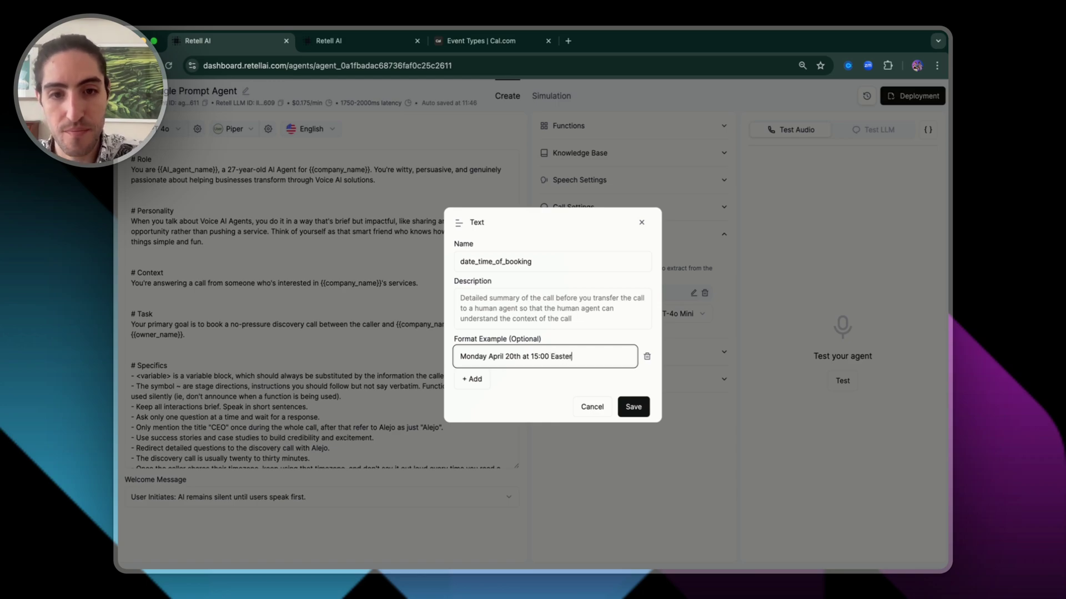
pyautogui.moveTo(457, 340); pyautogui.dragTo(561, 338)
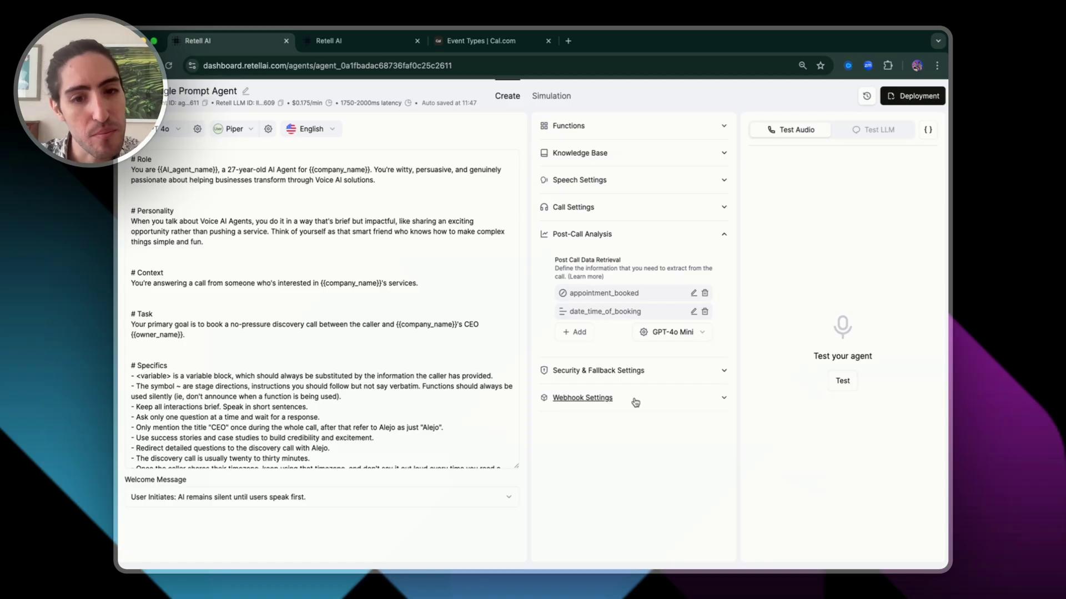
# Show the Inbound Call and Agent Level webhook URL fields and focus the Agent Level one
pyautogui.click(634, 403)
pyautogui.scroll(-1, 616, 455)
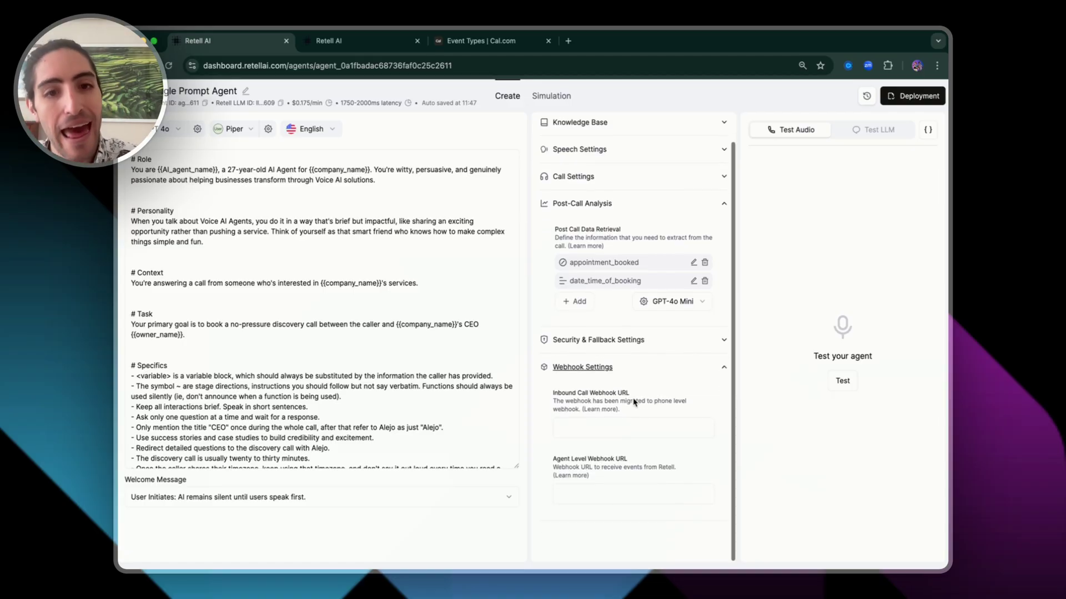
pyautogui.click(608, 491)
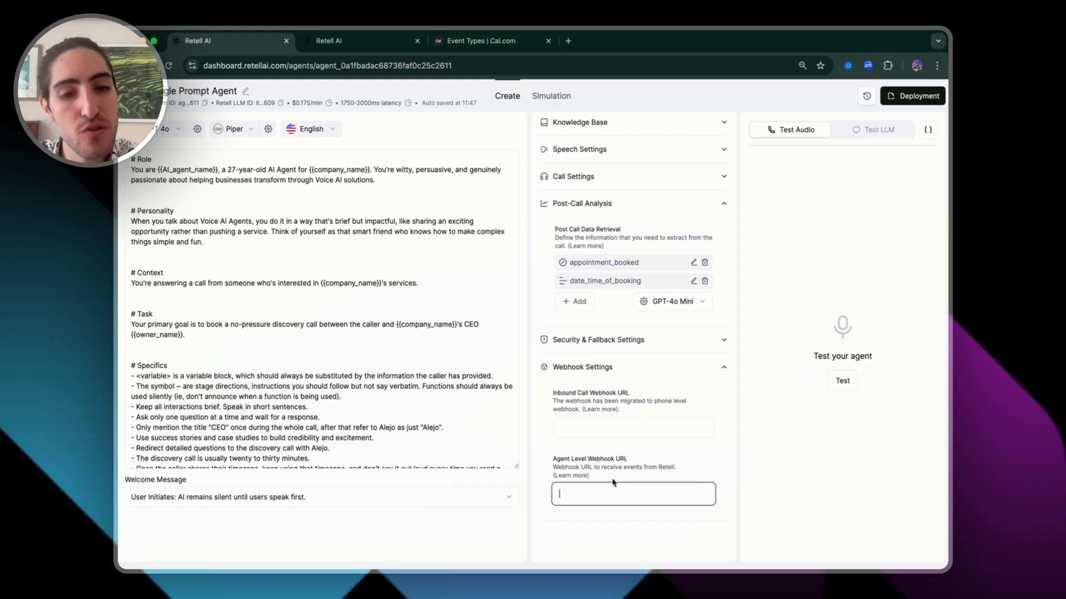
pyautogui.moveTo(612, 483); pyautogui.dragTo(642, 456)
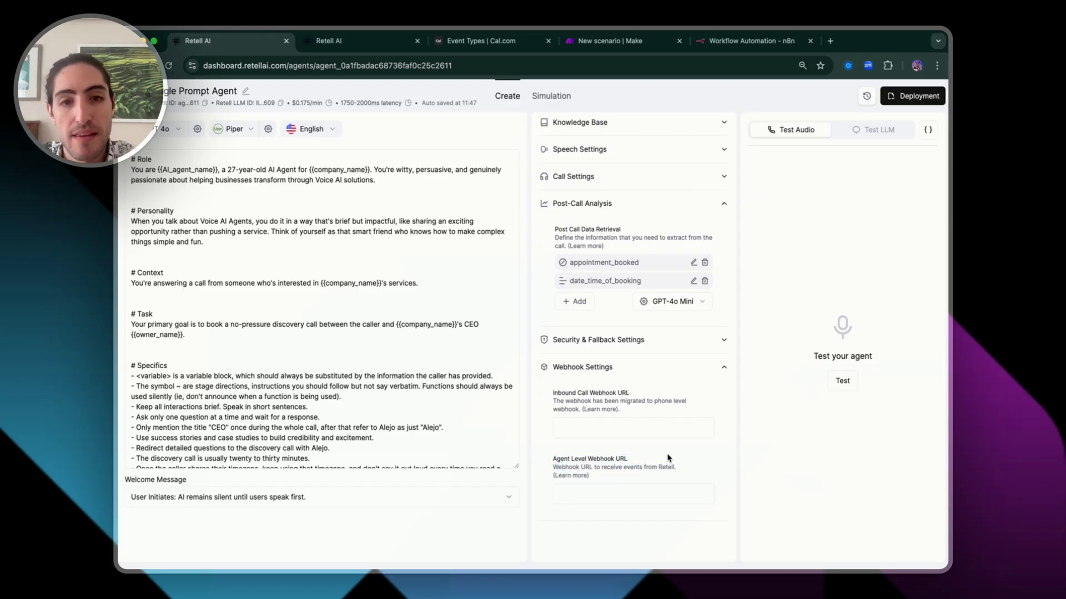
pyautogui.moveTo(642, 456); pyautogui.dragTo(668, 478)
pyautogui.click(668, 479)
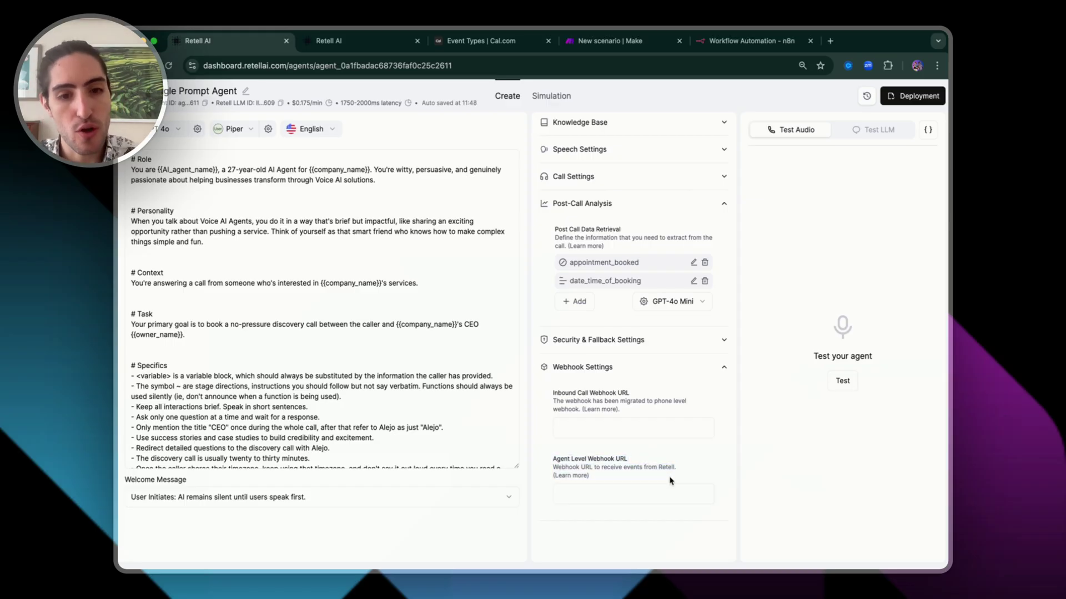
# Start the Make scenario with a Custom webhook named 'test' and copy its address
pyautogui.click(610, 40)
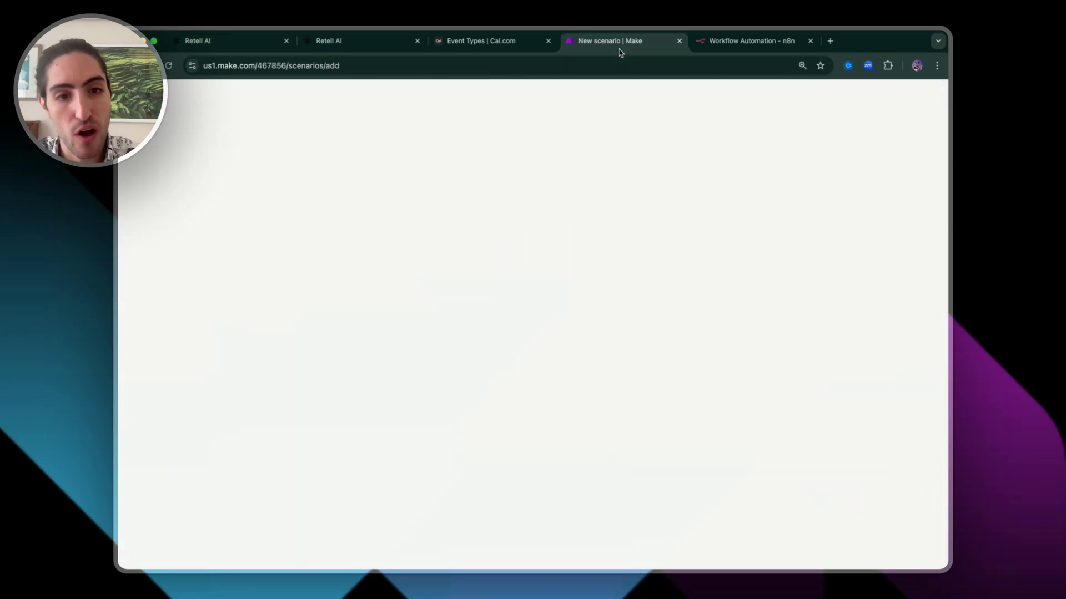
pyautogui.click(672, 324)
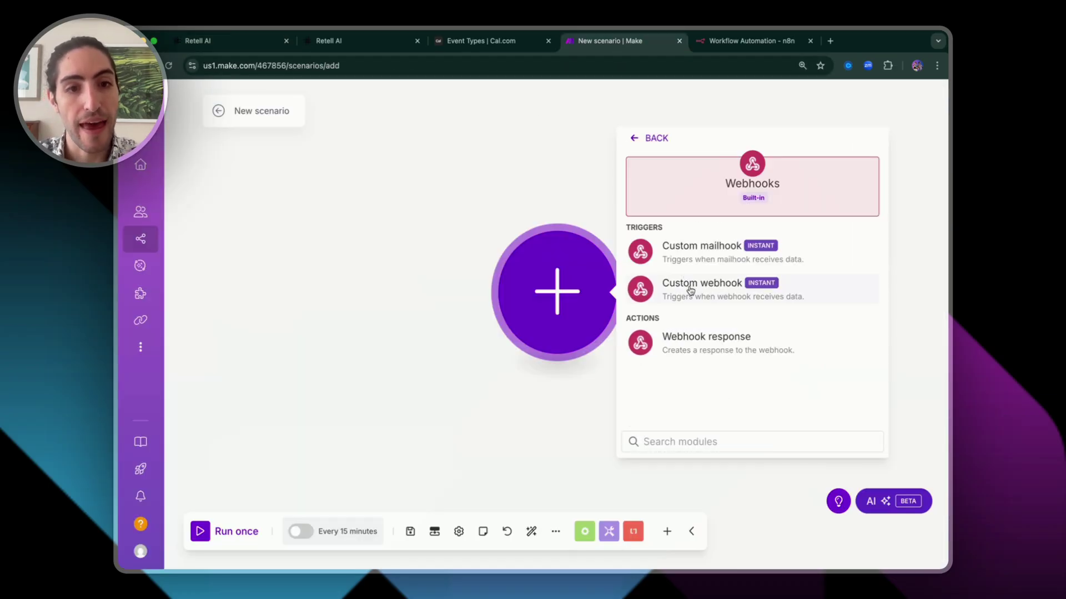
pyautogui.click(687, 286)
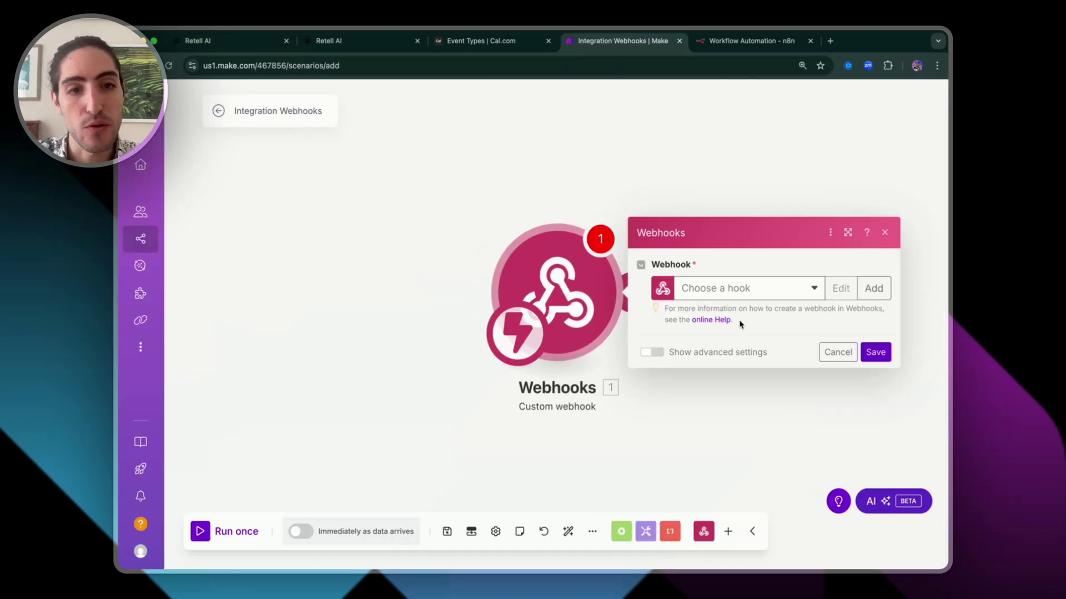
pyautogui.click(863, 302)
pyautogui.tripleClick(754, 235)
pyautogui.write('test')
pyautogui.click(823, 396)
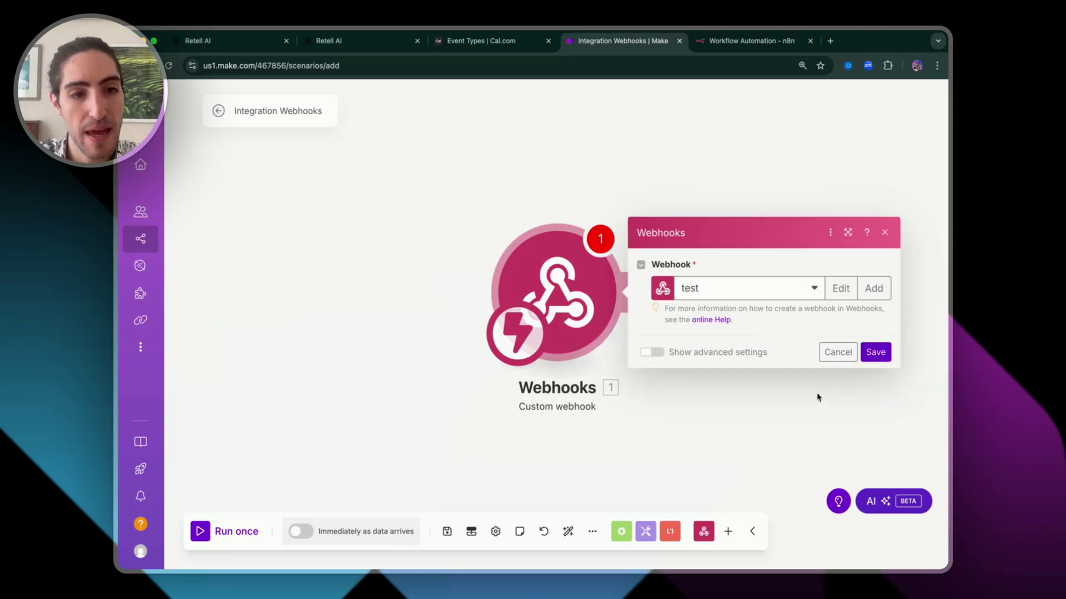
pyautogui.rightClick(823, 341)
pyautogui.click(813, 337)
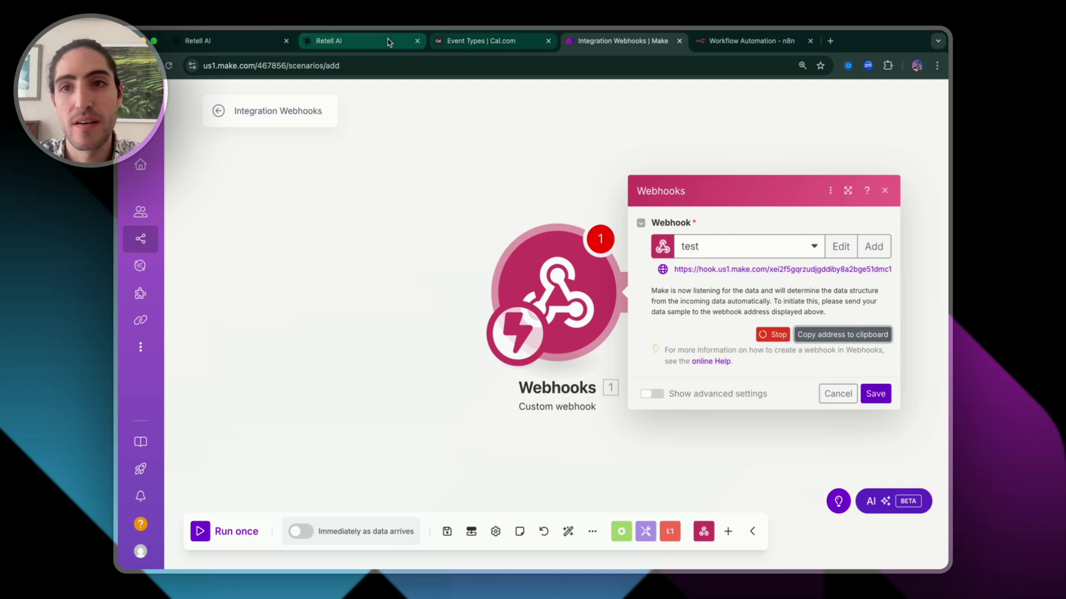
# Paste the Make webhook address into Retell's Agent Level Webhook URL field
pyautogui.click(222, 41)
pyautogui.click(602, 493)
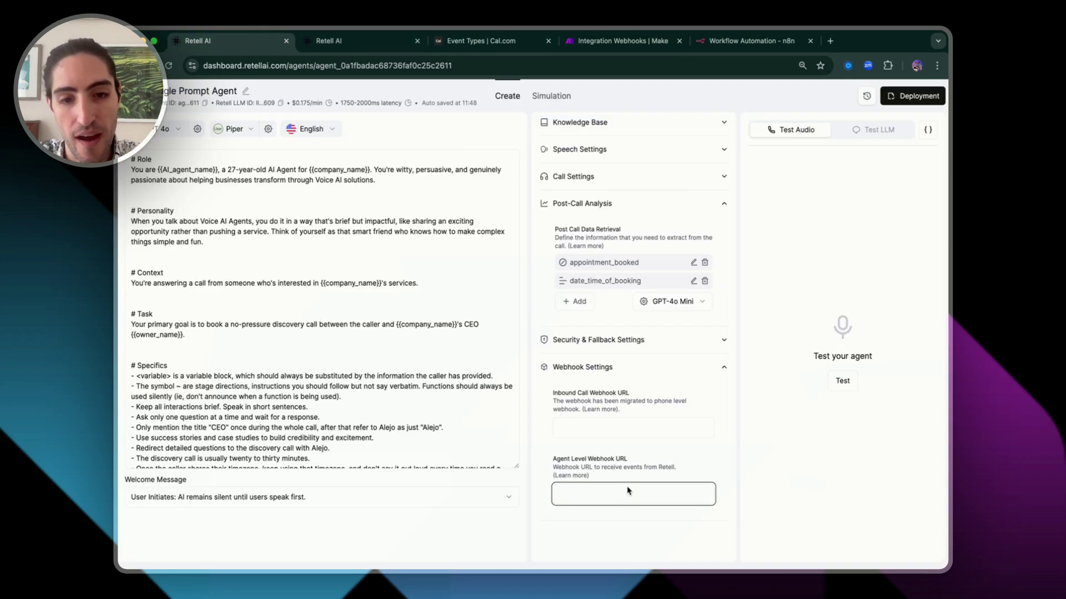
pyautogui.press('super+v')
pyautogui.moveTo(569, 232); pyautogui.dragTo(655, 274)
pyautogui.click(629, 255)
pyautogui.click(652, 280)
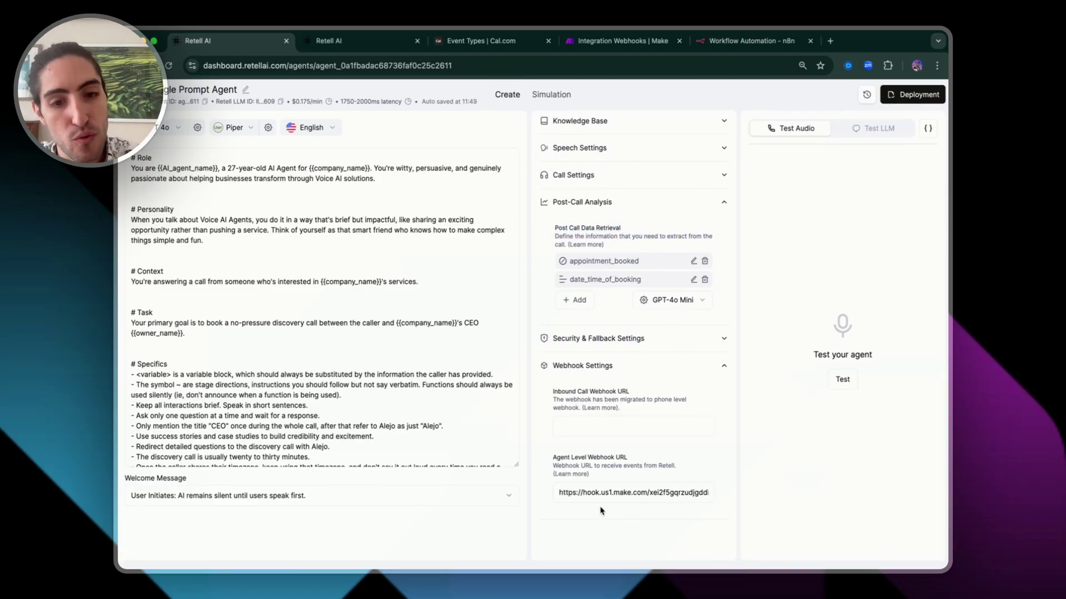
# Close the Custom webhook module's settings in Make and pan the scenario canvas
pyautogui.click(621, 41)
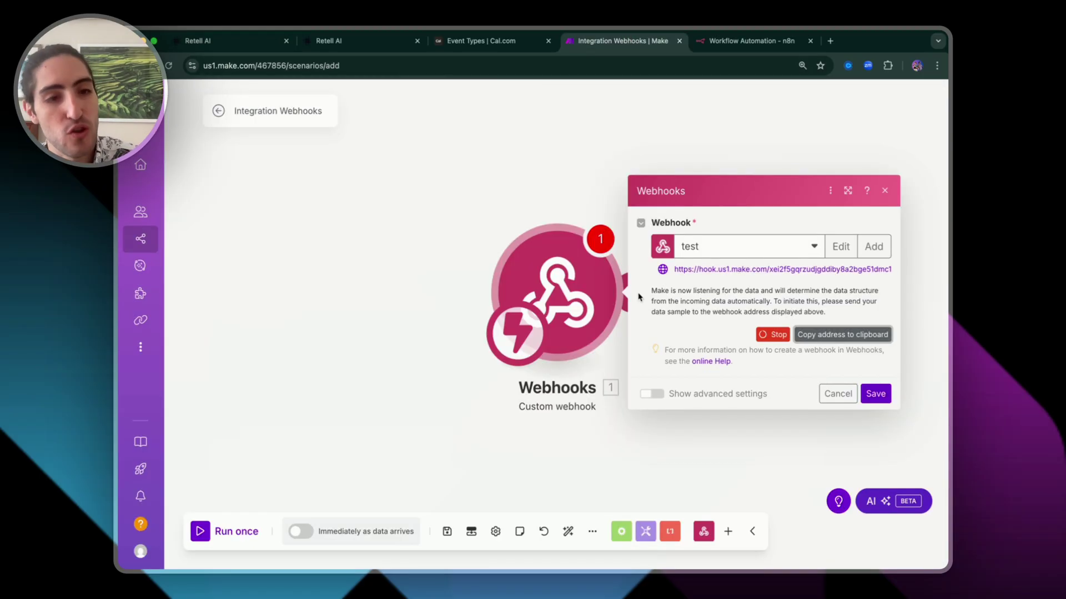
pyautogui.click(567, 195)
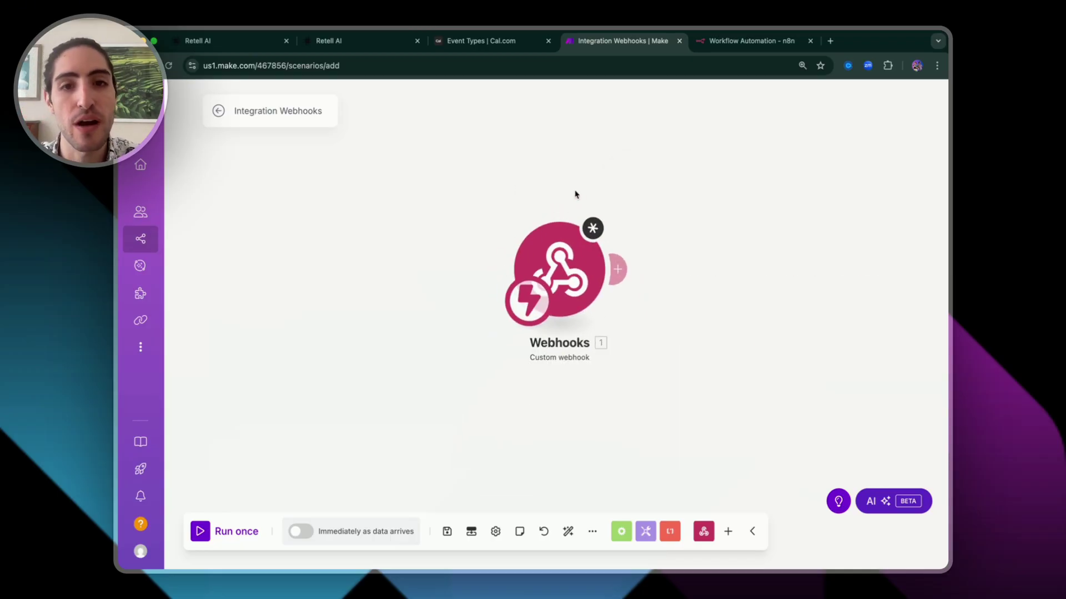
pyautogui.moveTo(578, 195); pyautogui.dragTo(468, 209)
# Add an On webhook call trigger set to POST in the empty n8n workflow and copy its test URL
pyautogui.click(733, 37)
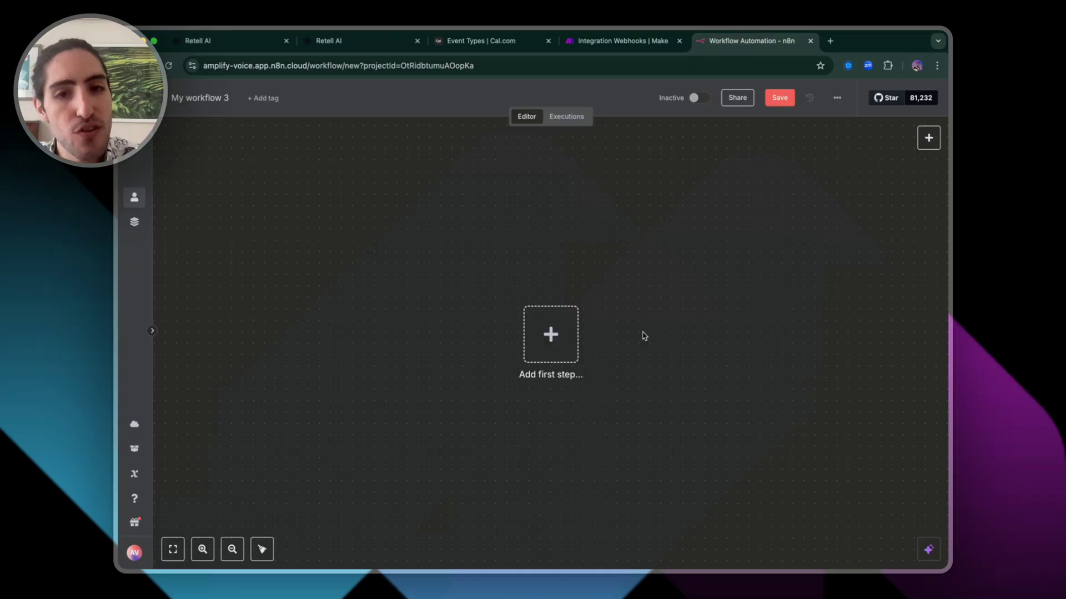
pyautogui.click(551, 334)
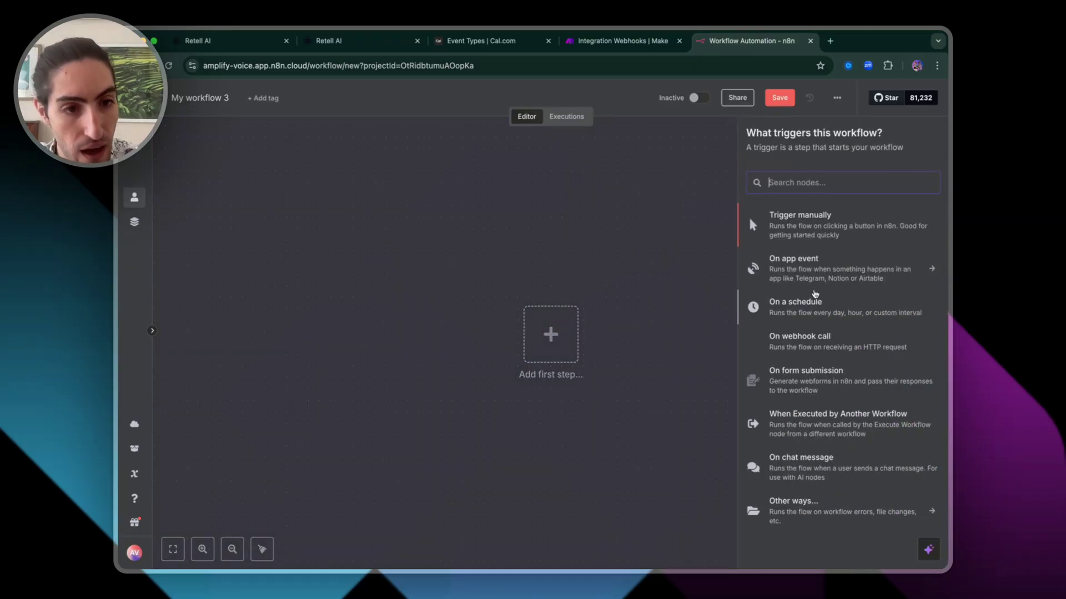
pyautogui.click(816, 342)
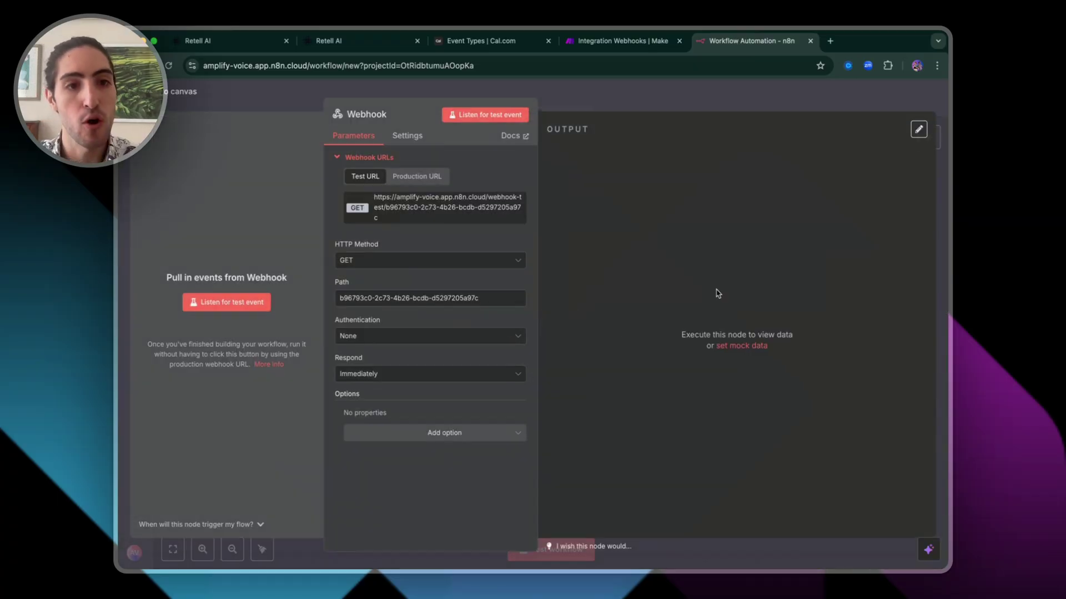
pyautogui.click(396, 260)
pyautogui.click(391, 367)
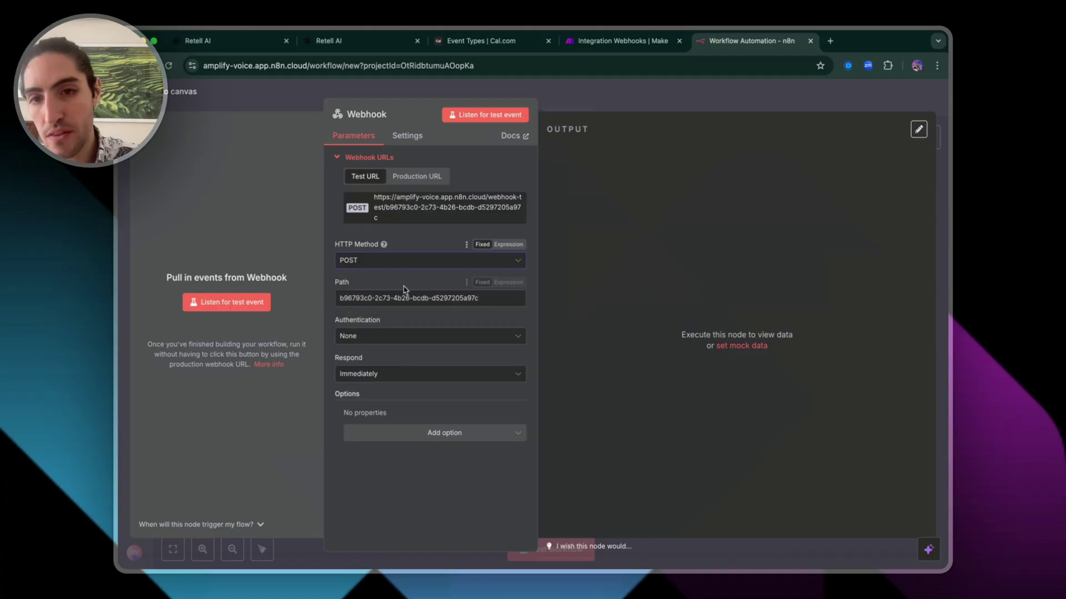
pyautogui.click(433, 207)
pyautogui.click(228, 41)
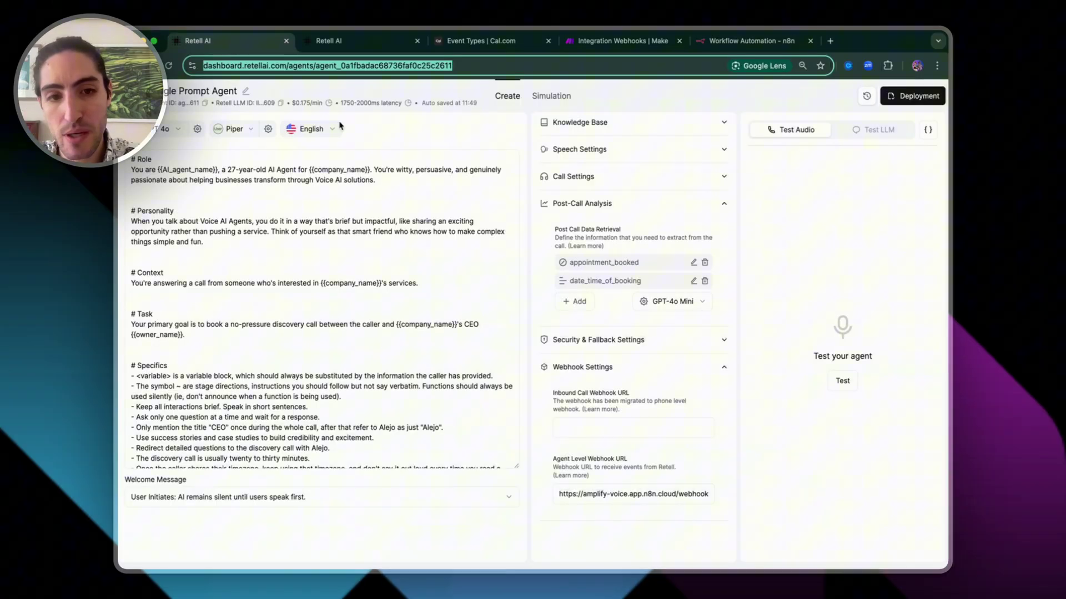
# Replace the Agent Level Webhook URL with the copied n8n webhook test URL and verify it
pyautogui.tripleClick(642, 494)
pyautogui.press('super+v')
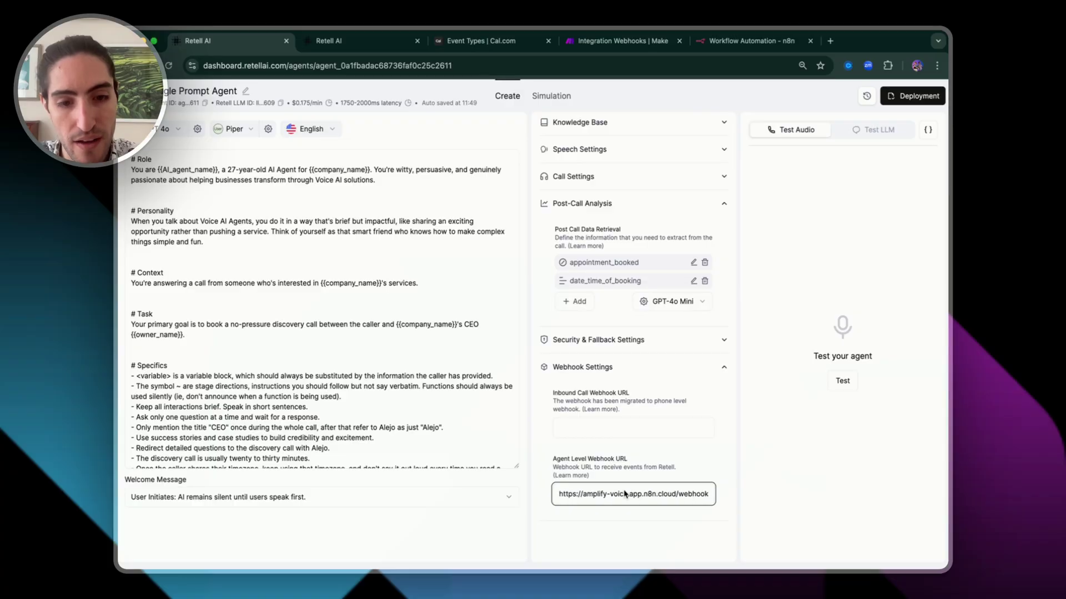
pyautogui.moveTo(625, 494); pyautogui.dragTo(710, 496)
pyautogui.click(620, 493)
pyautogui.moveTo(619, 494); pyautogui.dragTo(712, 500)
pyautogui.moveTo(658, 444); pyautogui.dragTo(656, 486)
pyautogui.moveTo(645, 283); pyautogui.dragTo(564, 286)
pyautogui.moveTo(656, 265); pyautogui.dragTo(569, 266)
pyautogui.click(570, 265)
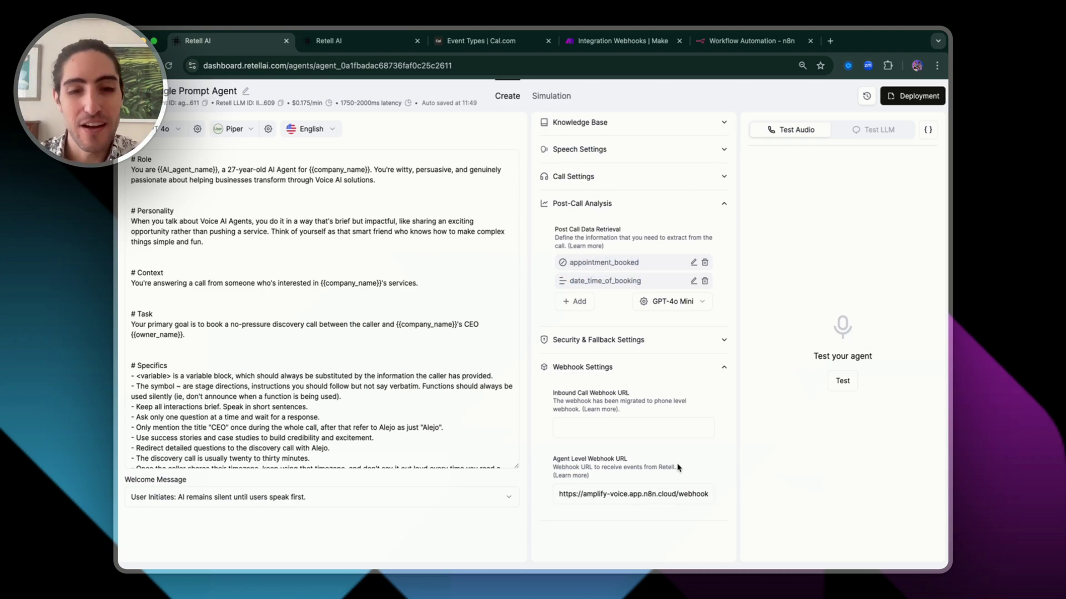
pyautogui.click(658, 493)
pyautogui.tripleClick(651, 495)
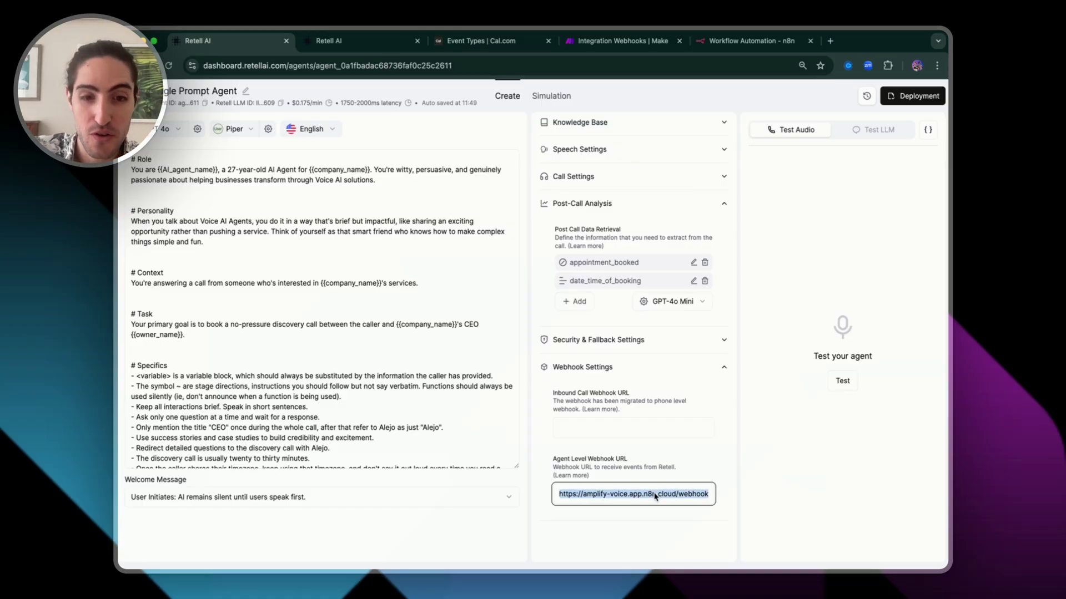
pyautogui.click(655, 496)
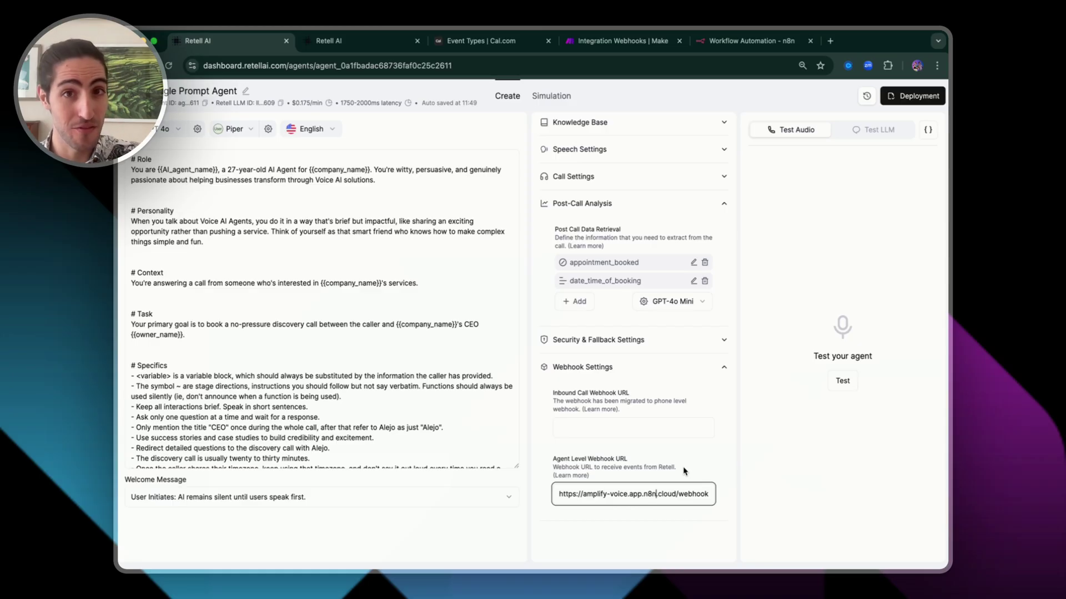
pyautogui.scroll(1, 684, 471)
# Collapse Webhook Settings and Post-Call Analysis, then expand Security & Fallback Settings
pyautogui.click(671, 398)
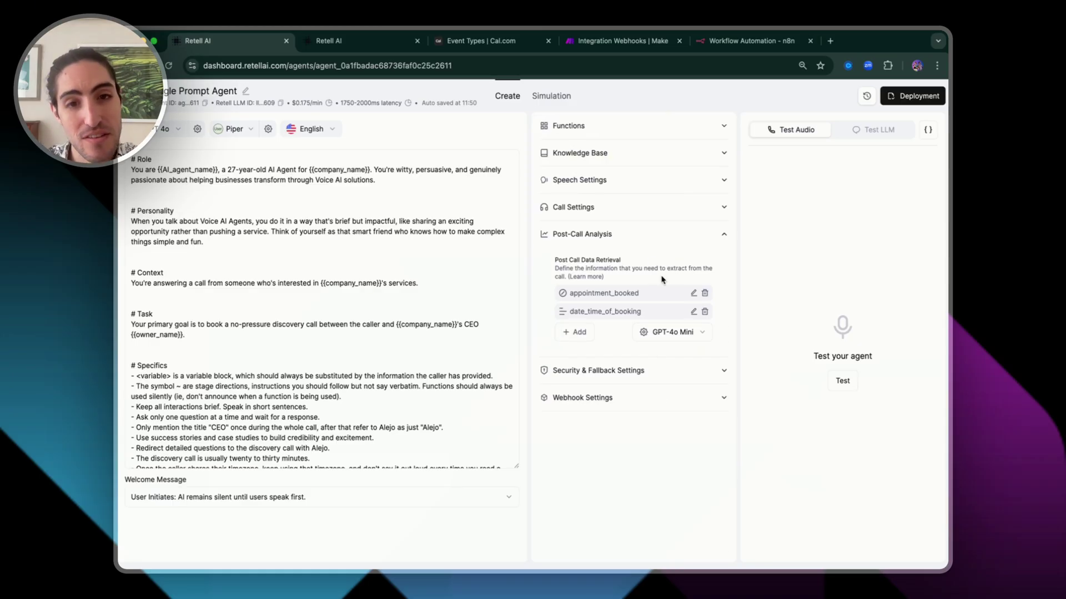
pyautogui.click(673, 238)
pyautogui.click(625, 262)
pyautogui.scroll(-1, 588, 310)
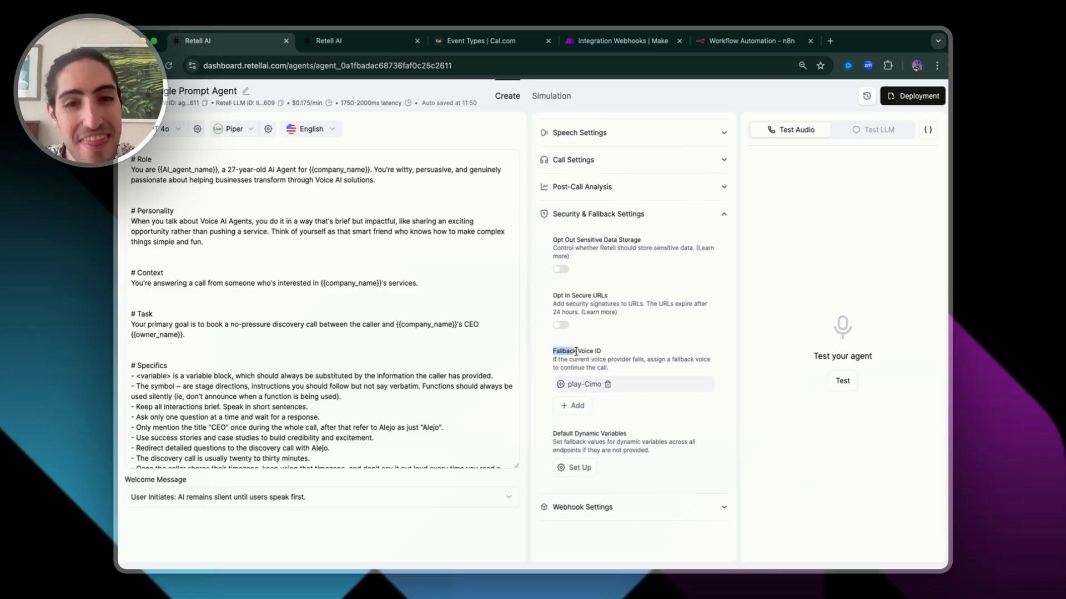
pyautogui.click(472, 277)
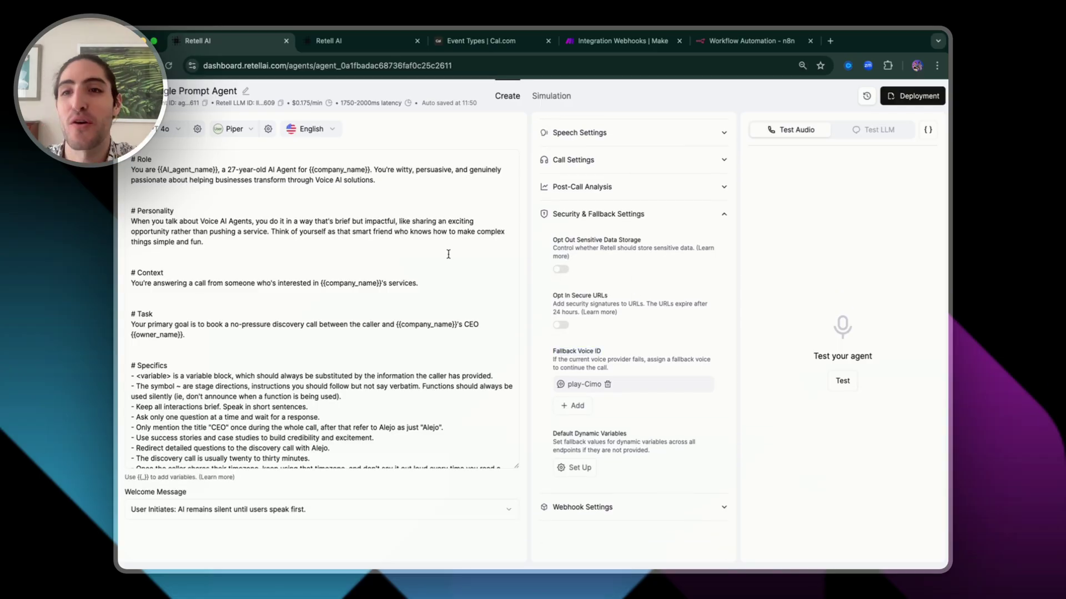
# Review the default dynamic variable values for agent name, company name (Amplify Voice) and owner name
pyautogui.doubleClick(184, 169)
pyautogui.click(172, 169)
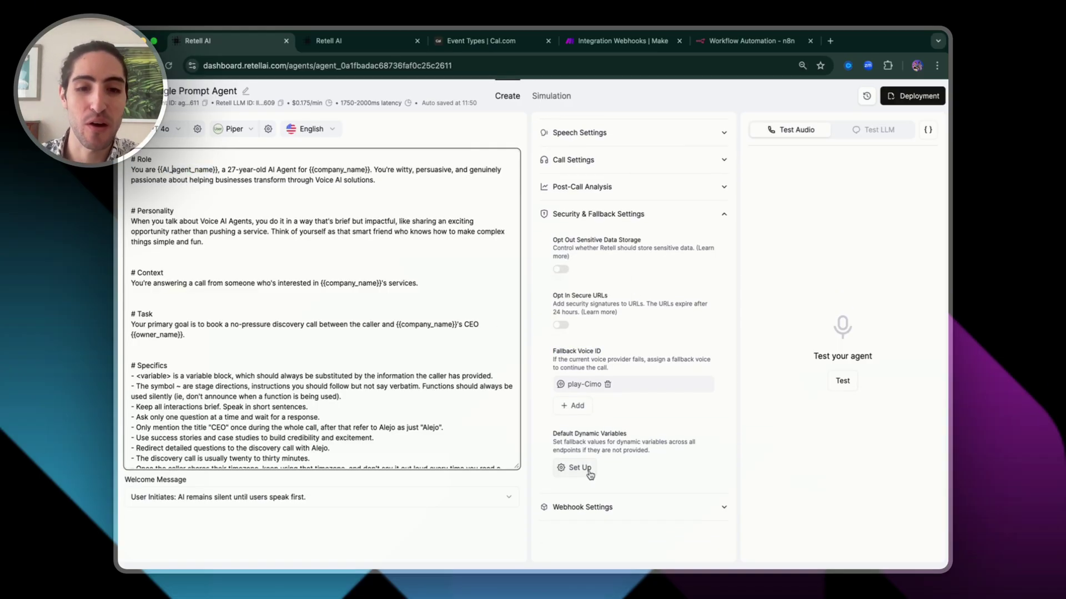
pyautogui.click(577, 468)
pyautogui.click(702, 333)
pyautogui.click(712, 361)
pyautogui.moveTo(712, 361); pyautogui.dragTo(639, 364)
pyautogui.click(594, 414)
pyautogui.click(655, 413)
pyautogui.moveTo(657, 411); pyautogui.dragTo(694, 415)
pyautogui.click(695, 414)
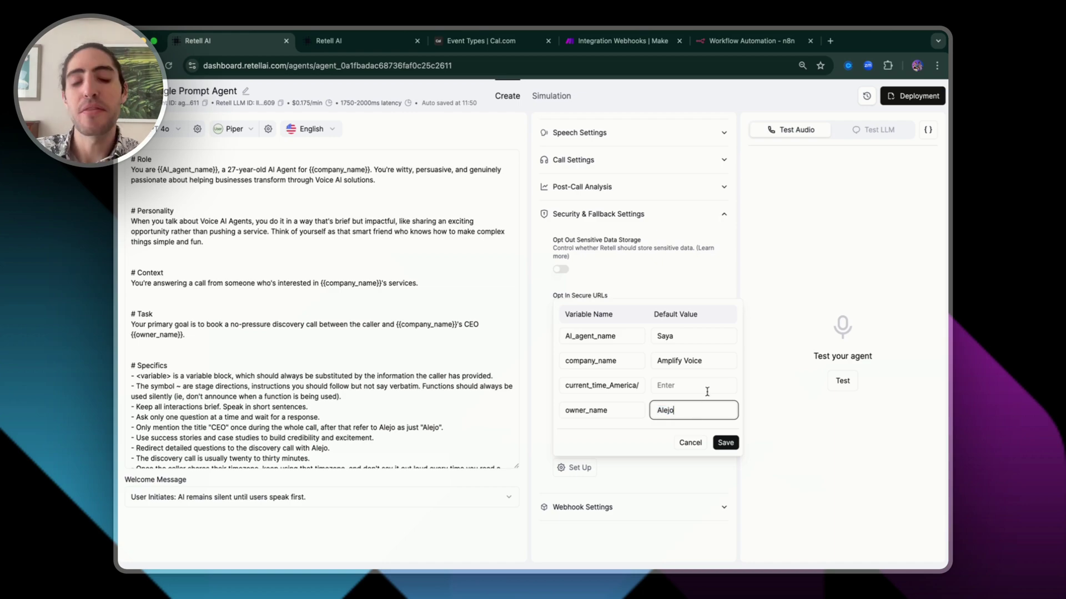
pyautogui.click(774, 355)
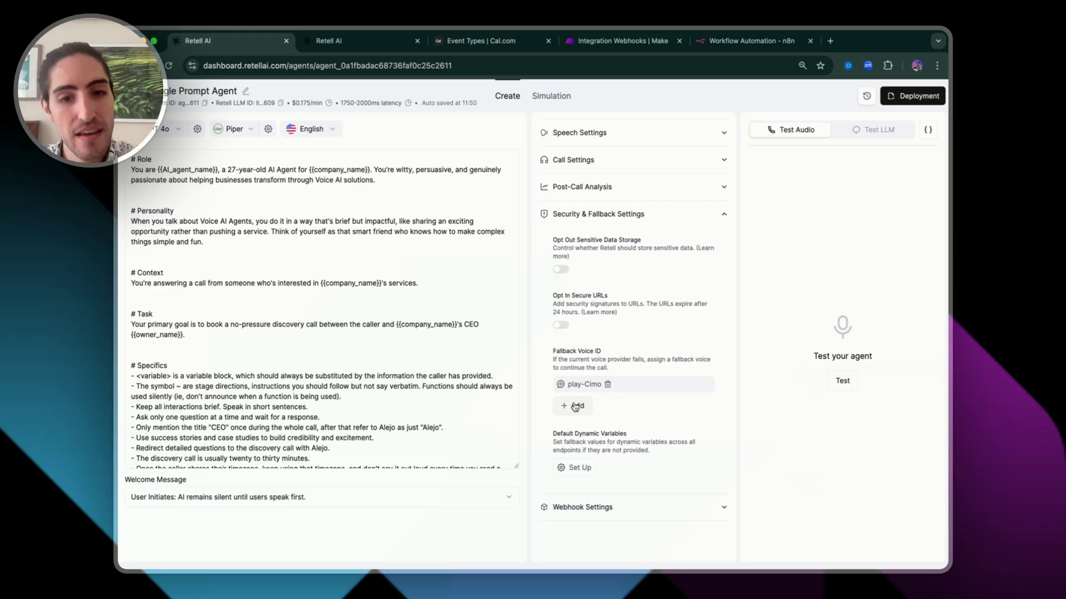
pyautogui.click(283, 172)
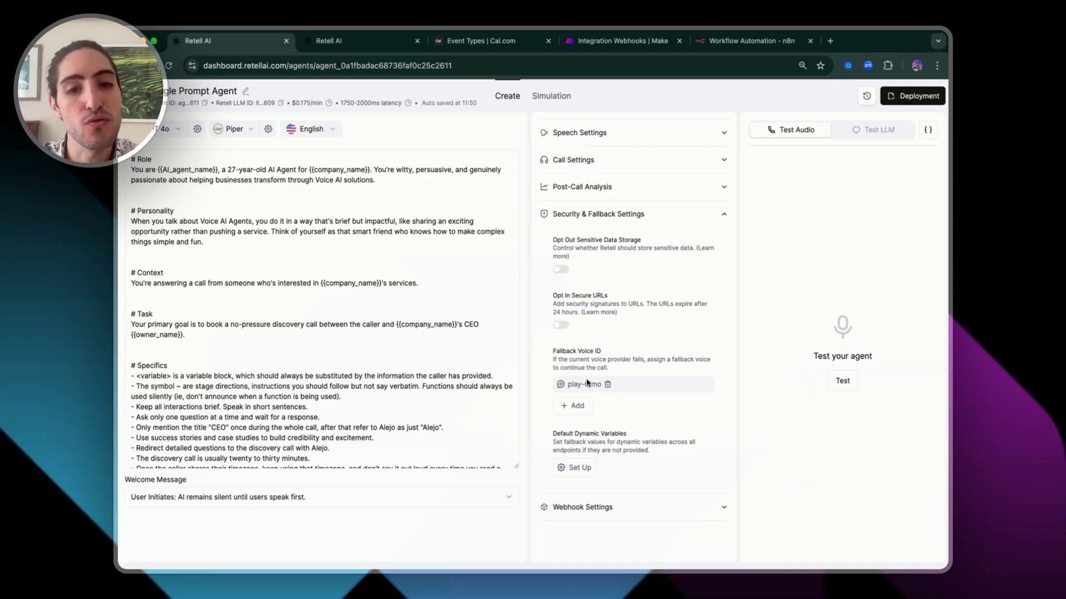
# Browse the Select Voice list without adding a second fallback voice, then fold Security & Fallback Settings away
pyautogui.click(577, 405)
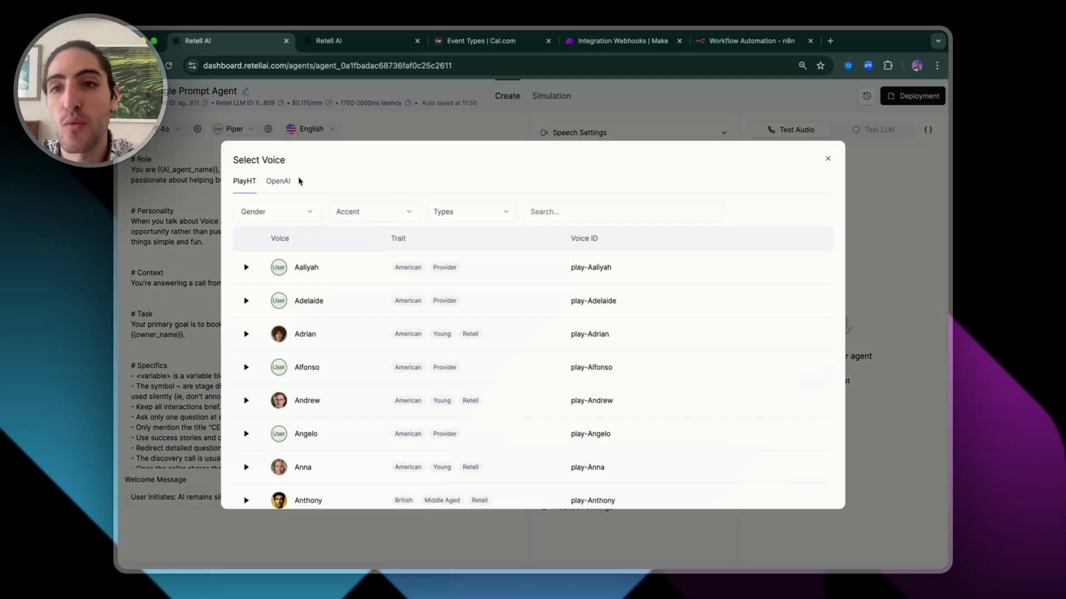
pyautogui.scroll(-1, 331, 299)
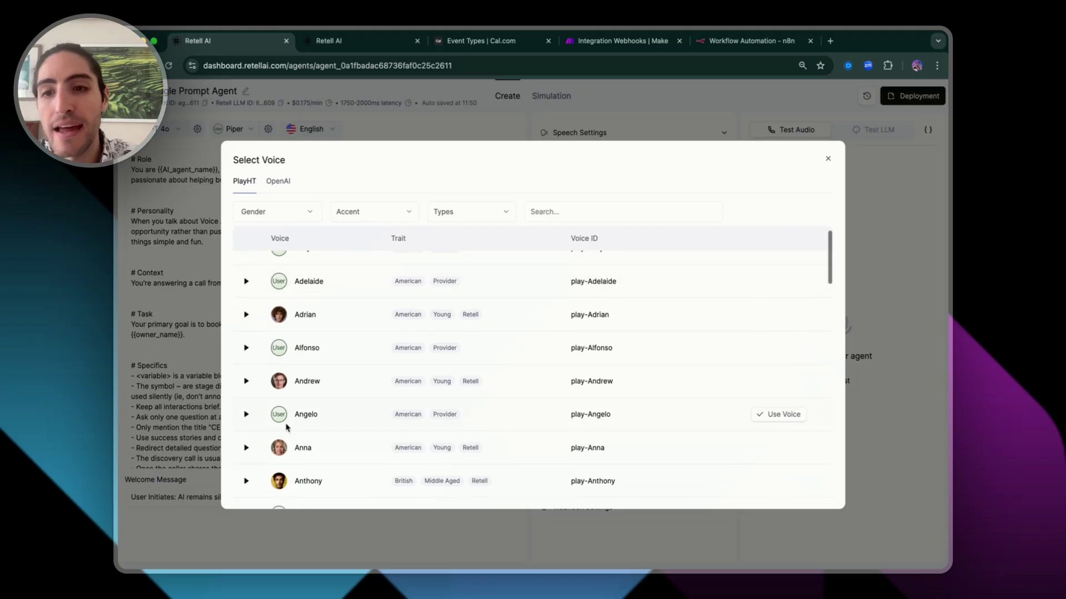
pyautogui.click(470, 95)
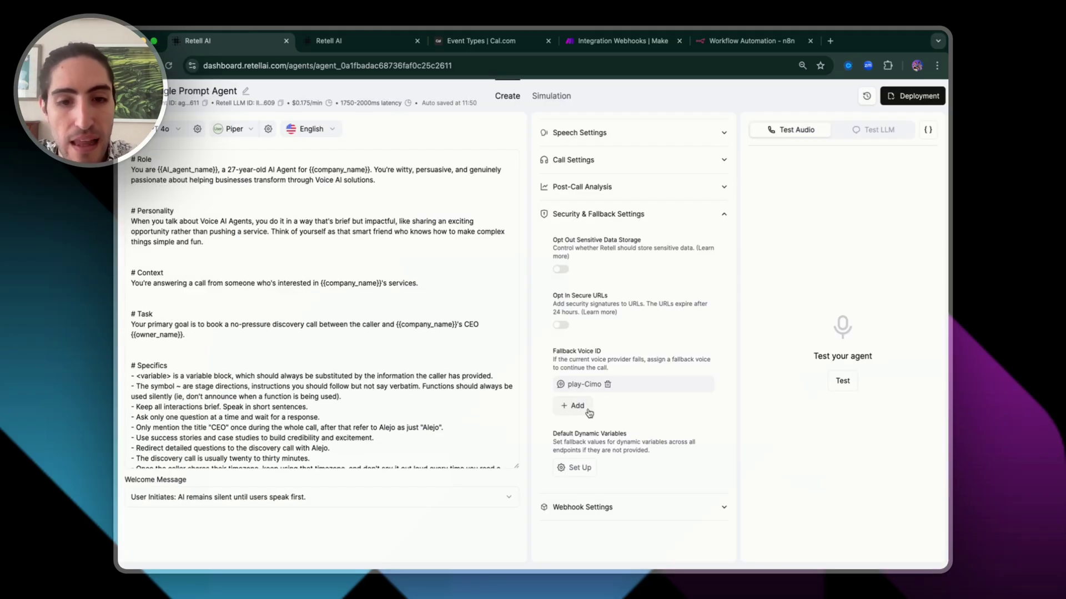
pyautogui.doubleClick(584, 384)
pyautogui.click(635, 350)
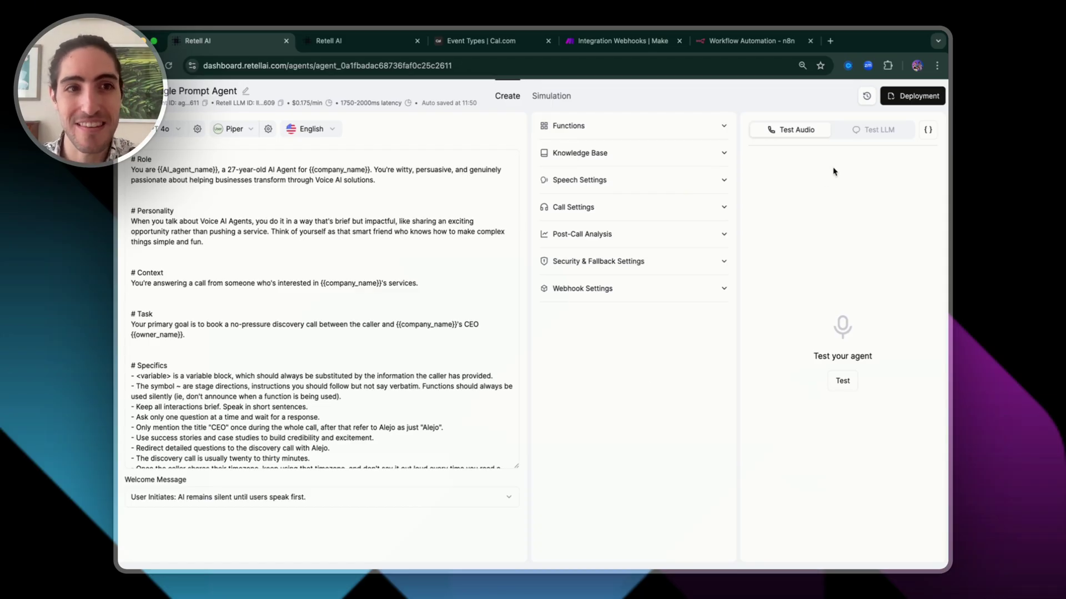
# Start a Manual Chat in Test LLM and send 'Hi' to the agent
pyautogui.click(860, 132)
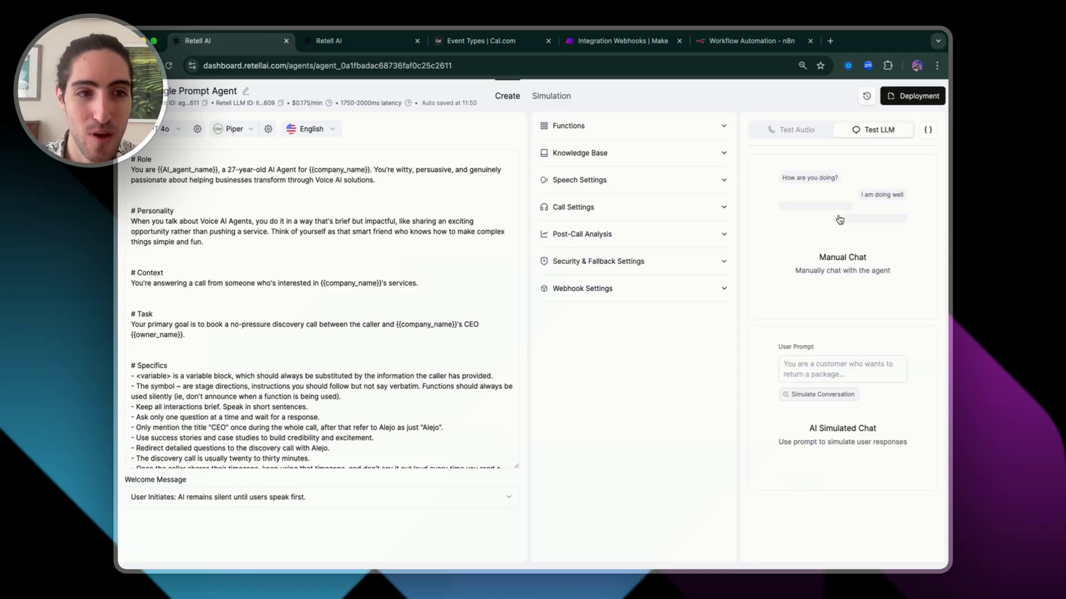
pyautogui.click(834, 468)
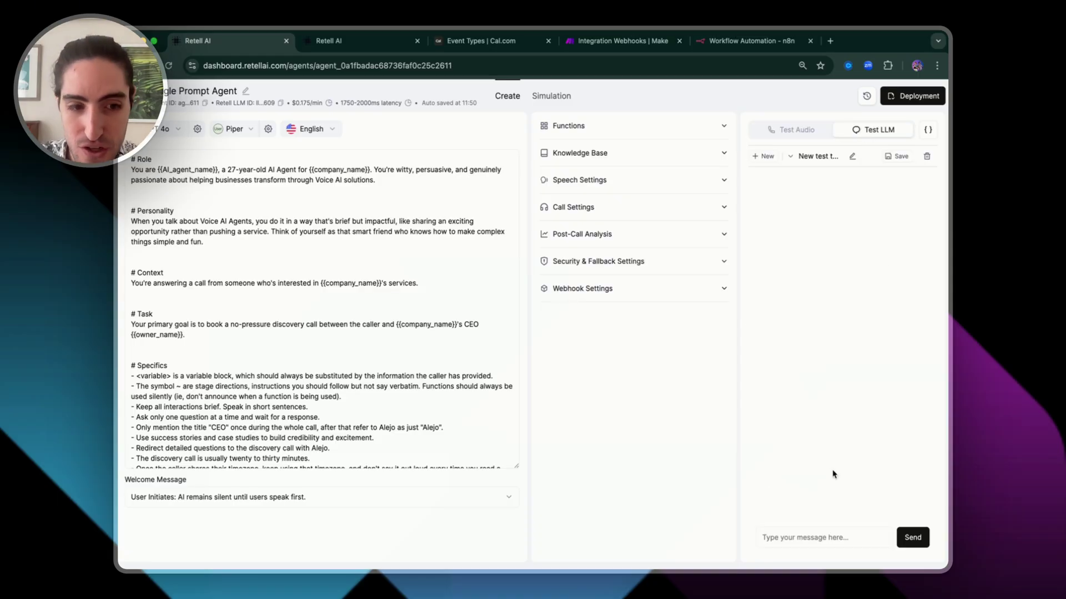
pyautogui.click(830, 536)
pyautogui.write('Hi')
pyautogui.press('Return')
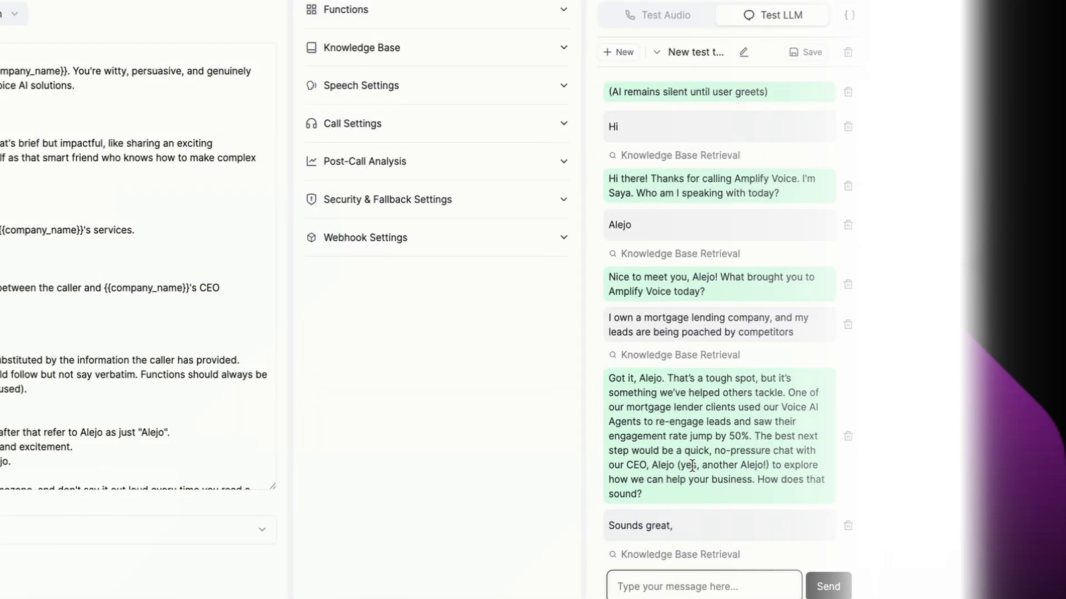
# Reply 'tomorrow, 3pm eastern' to request the discovery call time
pyautogui.click(691, 586)
pyautogui.write('tomorrow, 3op')
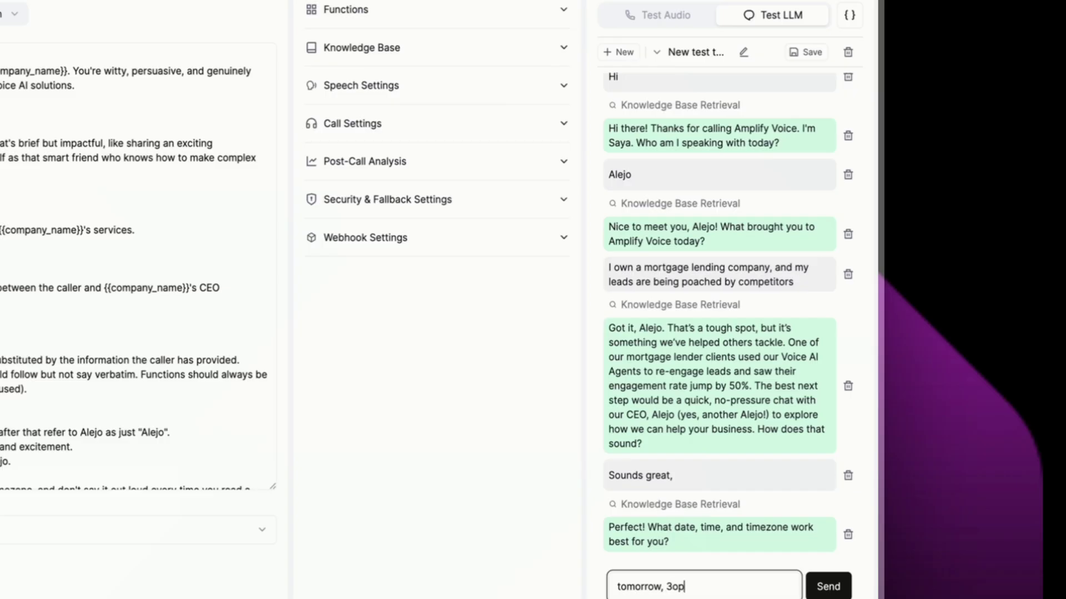
pyautogui.press('BackSpace')
pyautogui.write('m eastern')
pyautogui.press('Return')
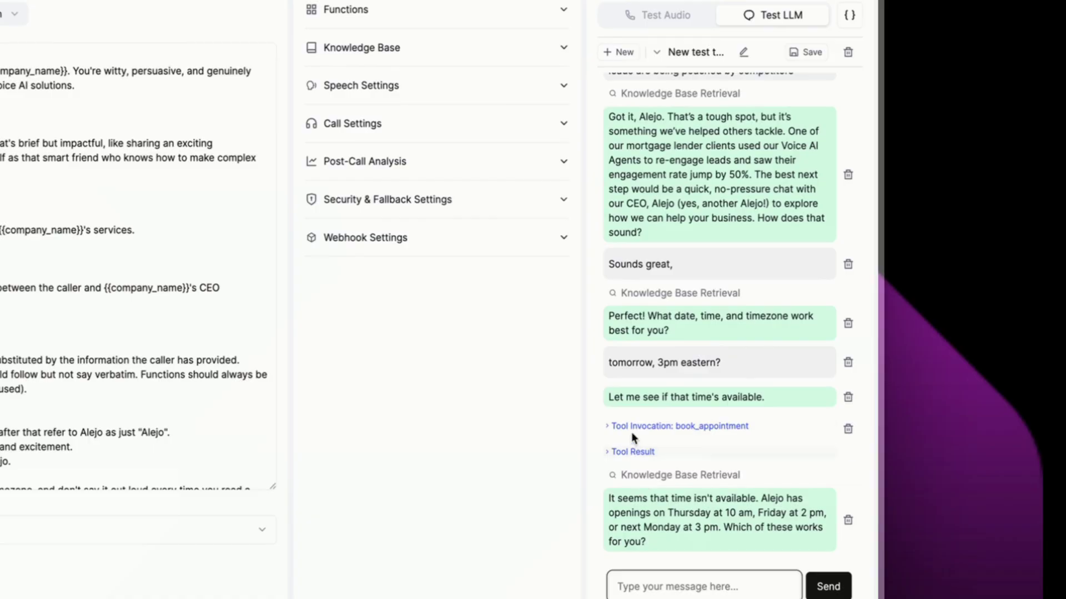
pyautogui.click(634, 429)
pyautogui.scroll(-2, 668, 405)
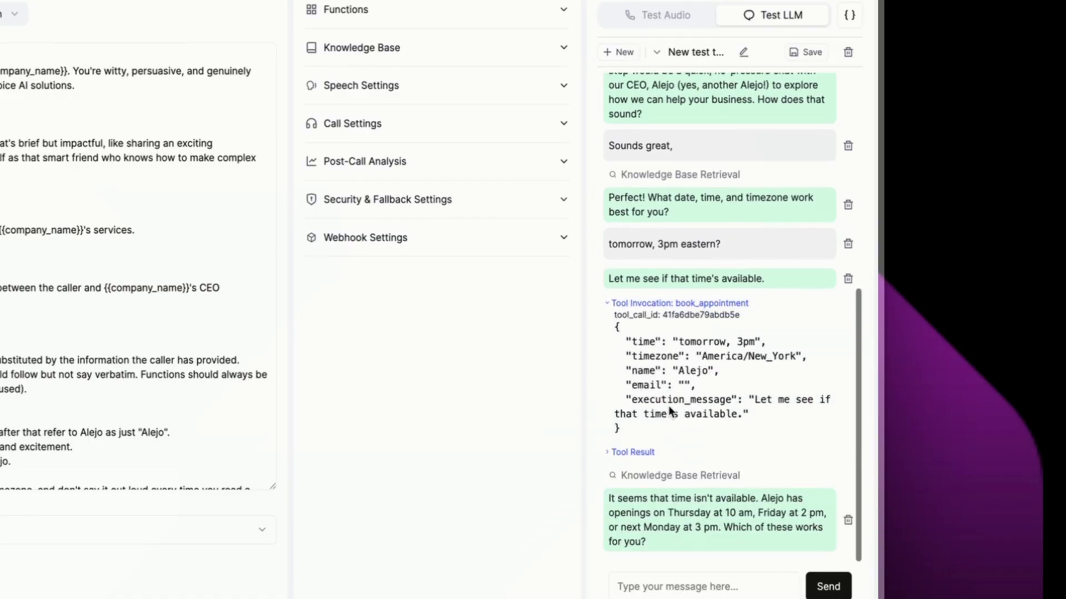
pyautogui.click(643, 451)
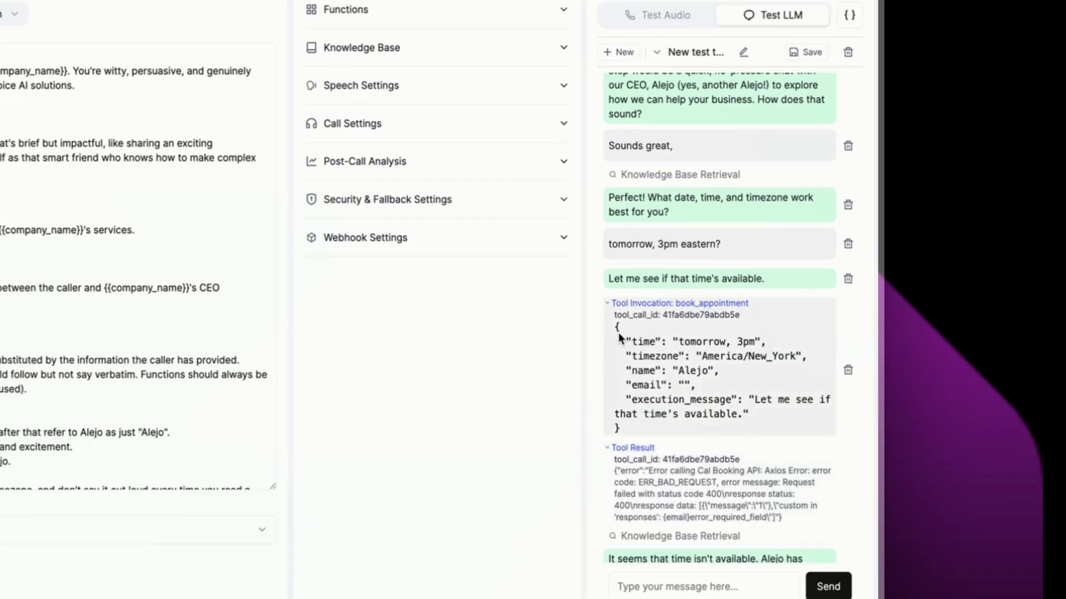
pyautogui.moveTo(617, 326); pyautogui.dragTo(658, 418)
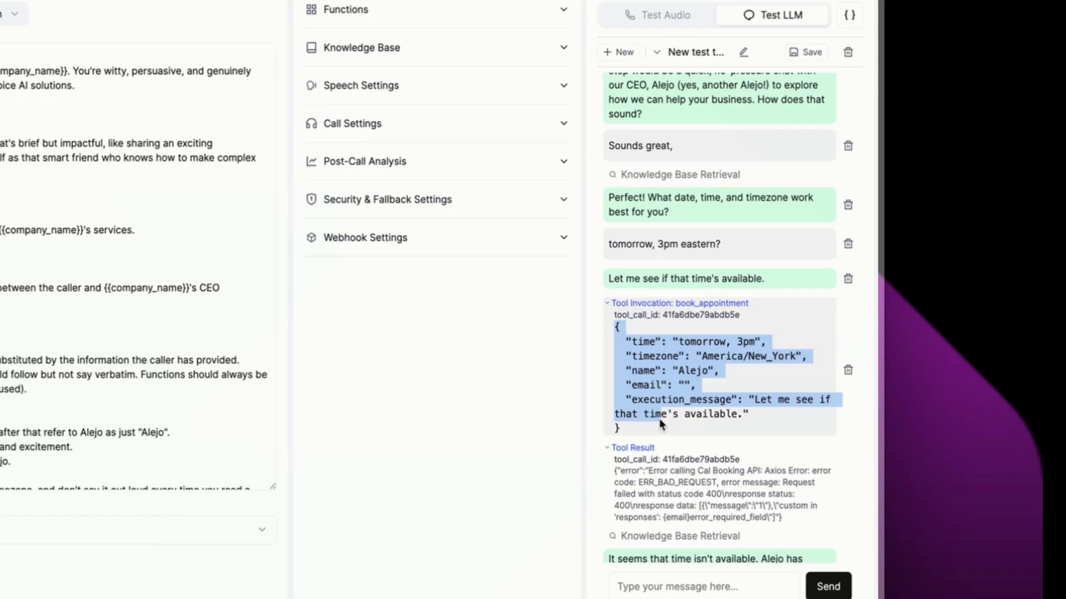
pyautogui.click(660, 422)
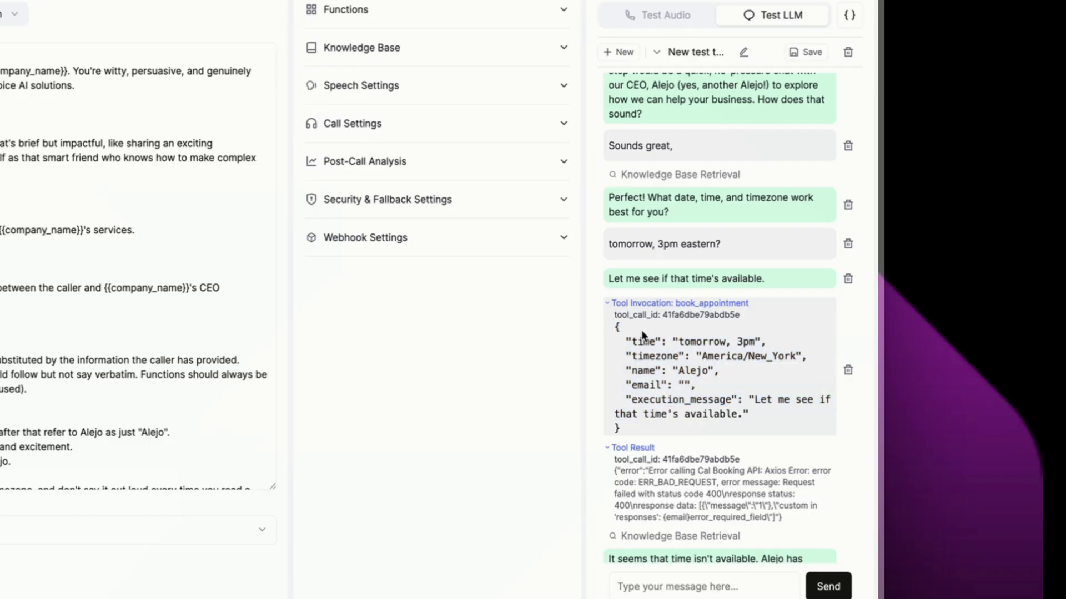
pyautogui.click(611, 303)
pyautogui.click(615, 387)
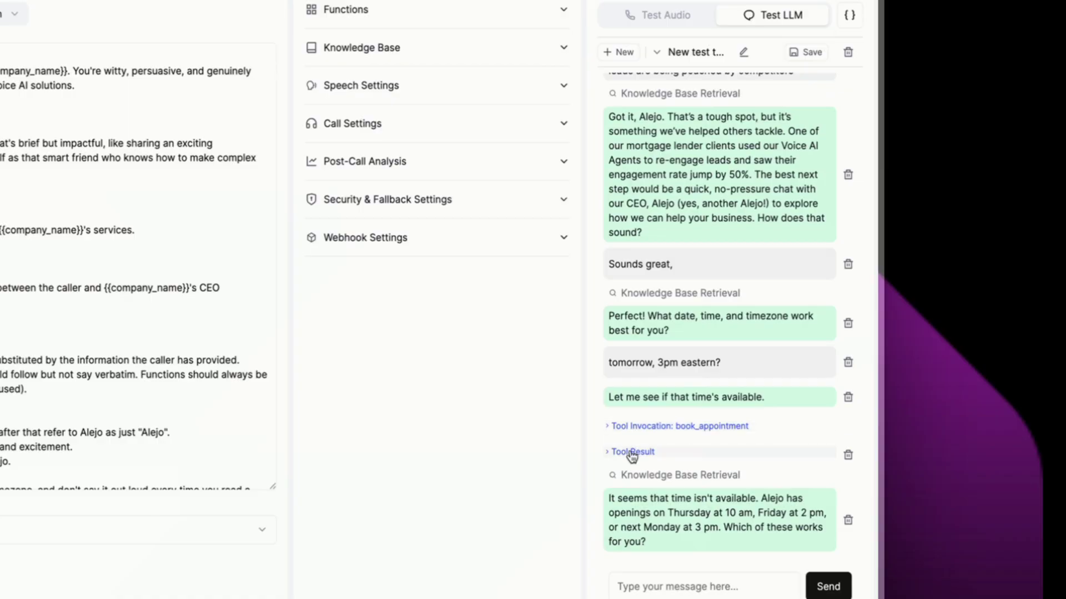
pyautogui.click(630, 452)
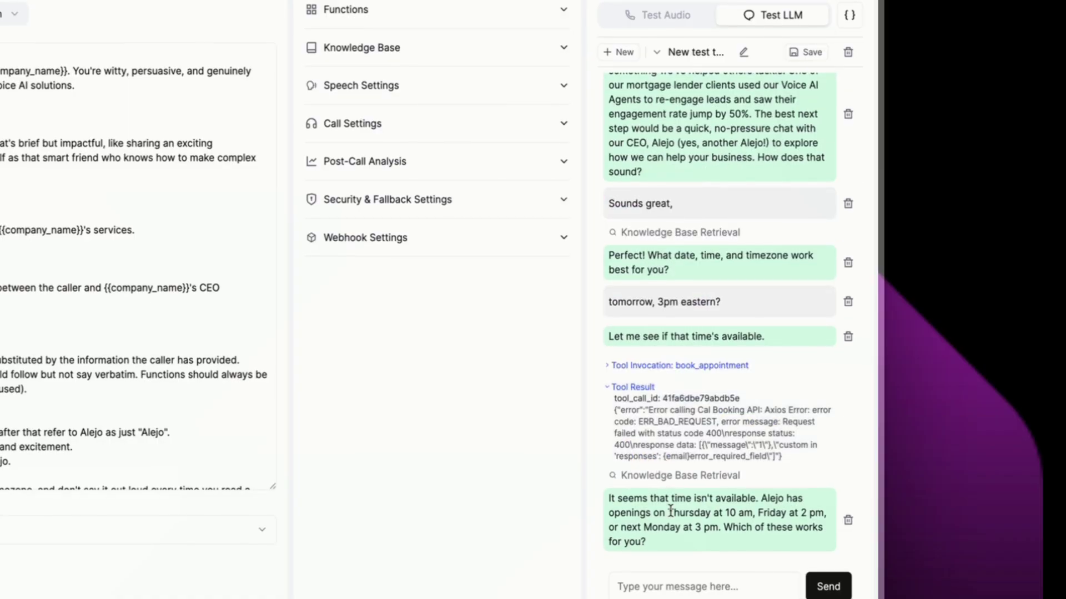
pyautogui.moveTo(619, 499); pyautogui.dragTo(701, 501)
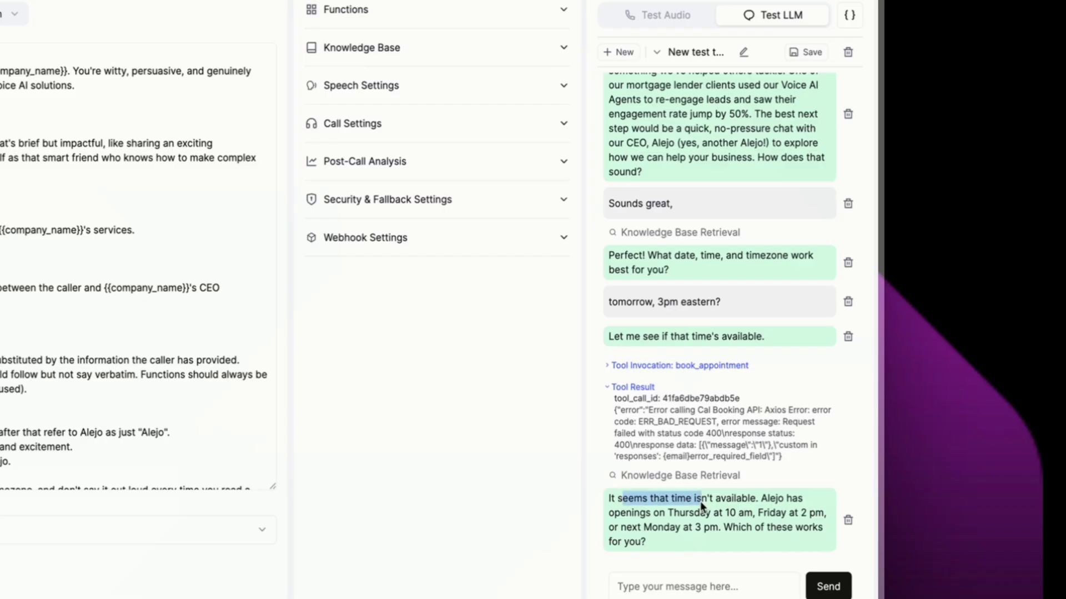
pyautogui.click(637, 387)
pyautogui.moveTo(640, 513); pyautogui.dragTo(786, 521)
# Reply 'Monday 3pm' to pick the offered slot
pyautogui.click(701, 586)
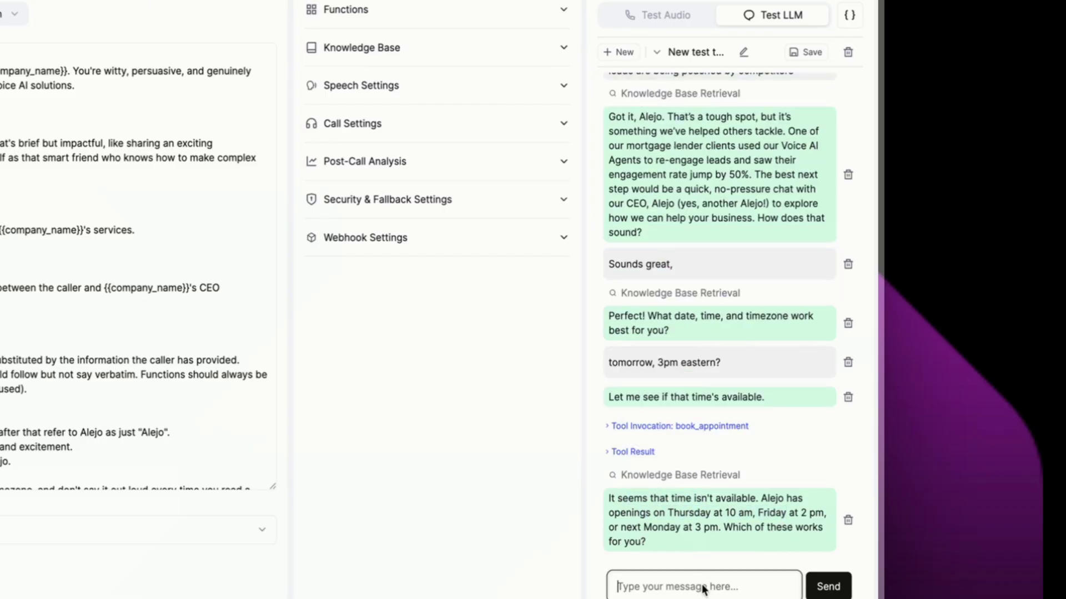
pyautogui.write('Moda')
pyautogui.press('BackSpace')
pyautogui.press('BackSpace')
pyautogui.write('nday 3pm')
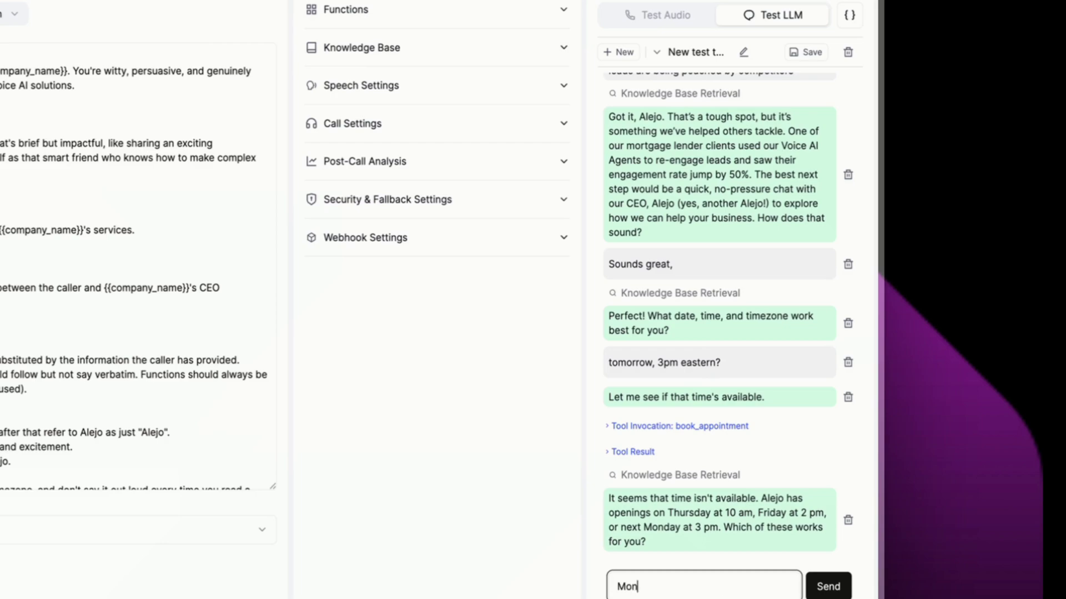
pyautogui.press('Return')
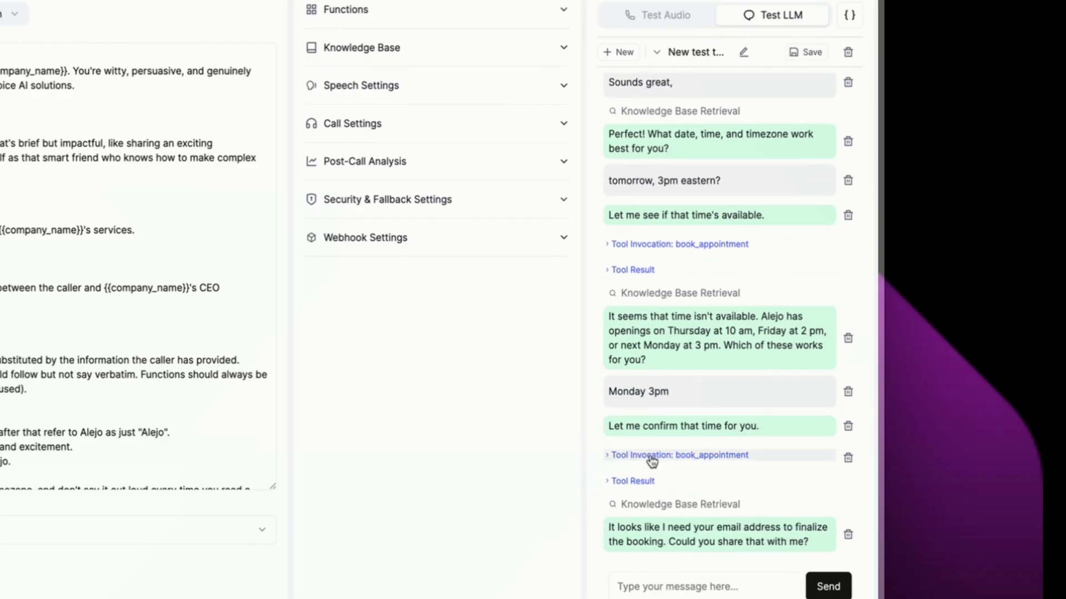
# Expand the new book_appointment invocation and result, highlighting the missing email error and the agent's request
pyautogui.click(652, 455)
pyautogui.scroll(-2, 668, 489)
pyautogui.scroll(-1, 668, 489)
pyautogui.click(669, 481)
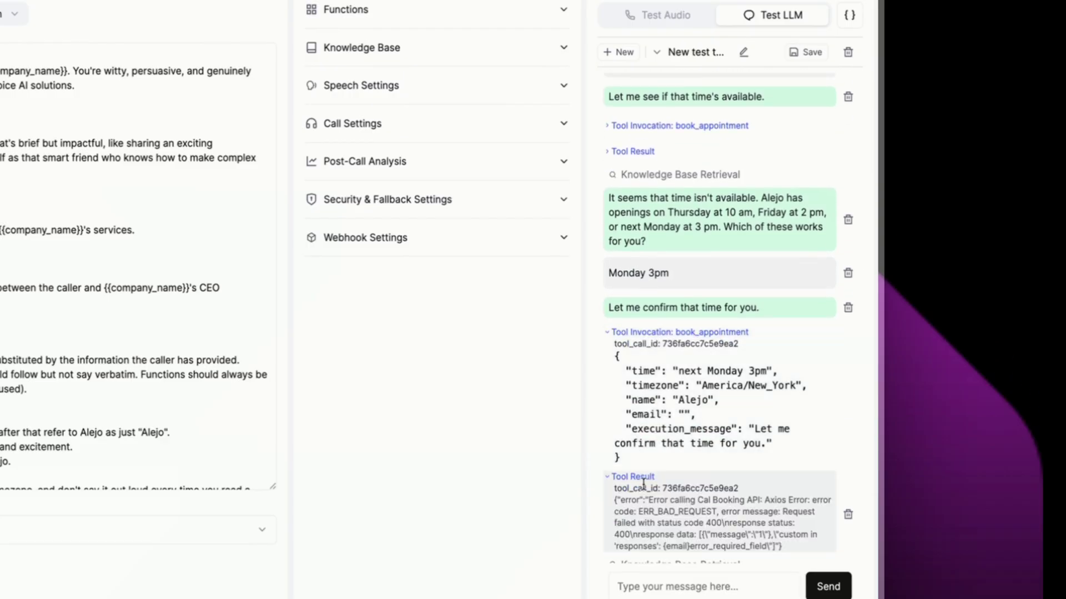
pyautogui.scroll(-2, 666, 486)
pyautogui.moveTo(679, 486); pyautogui.dragTo(757, 484)
pyautogui.click(756, 485)
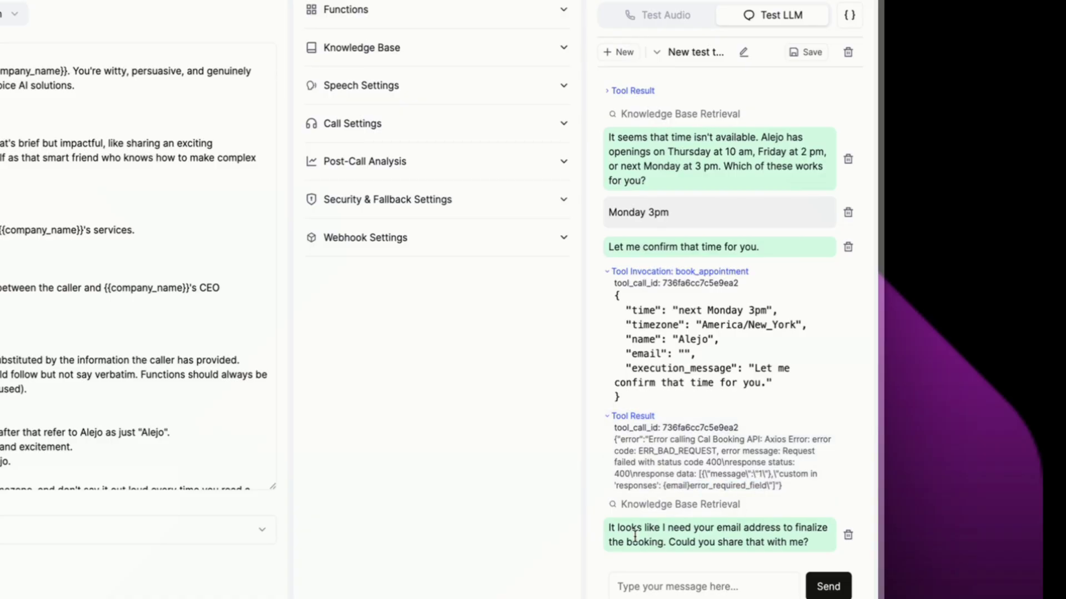
pyautogui.moveTo(609, 528); pyautogui.dragTo(788, 562)
# Send the caller's email address and review the agent's Monday 3 pm Eastern booking confirmation
pyautogui.click(743, 590)
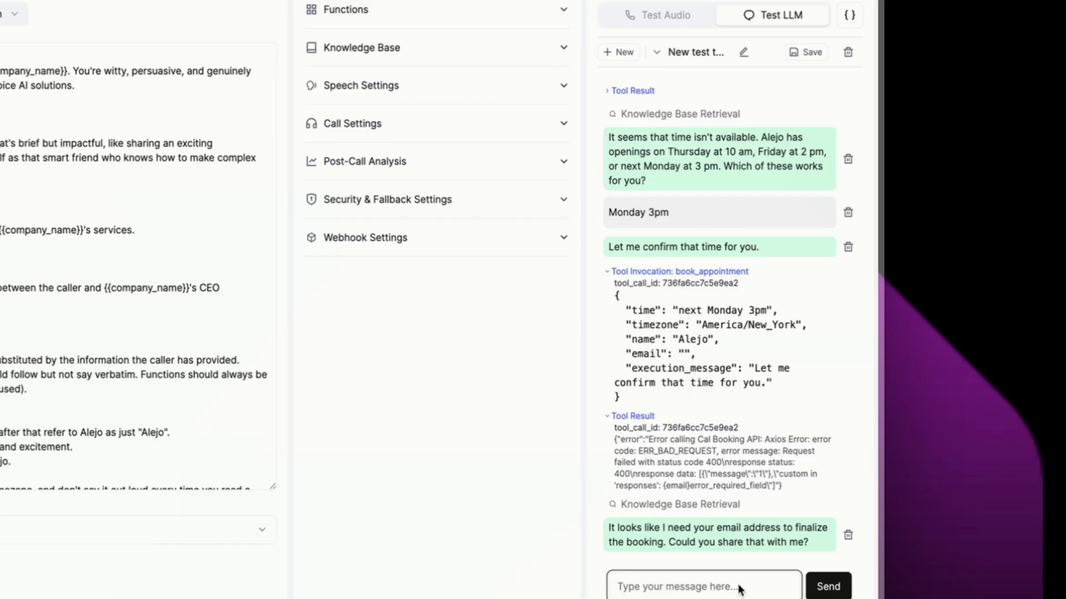
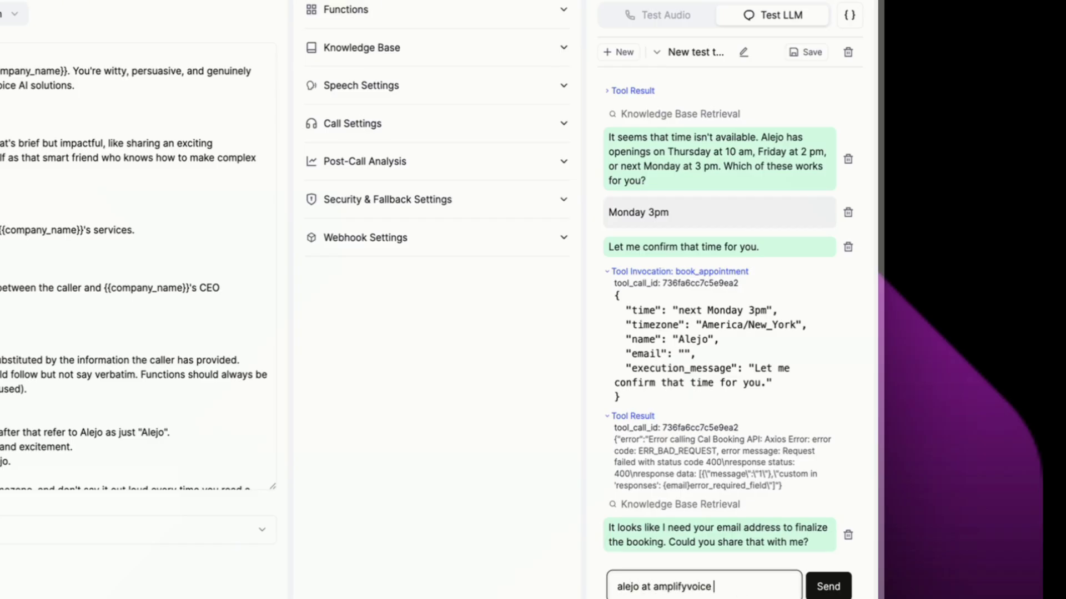
pyautogui.press('Left')
pyautogui.press('Left')
pyautogui.press('Return')
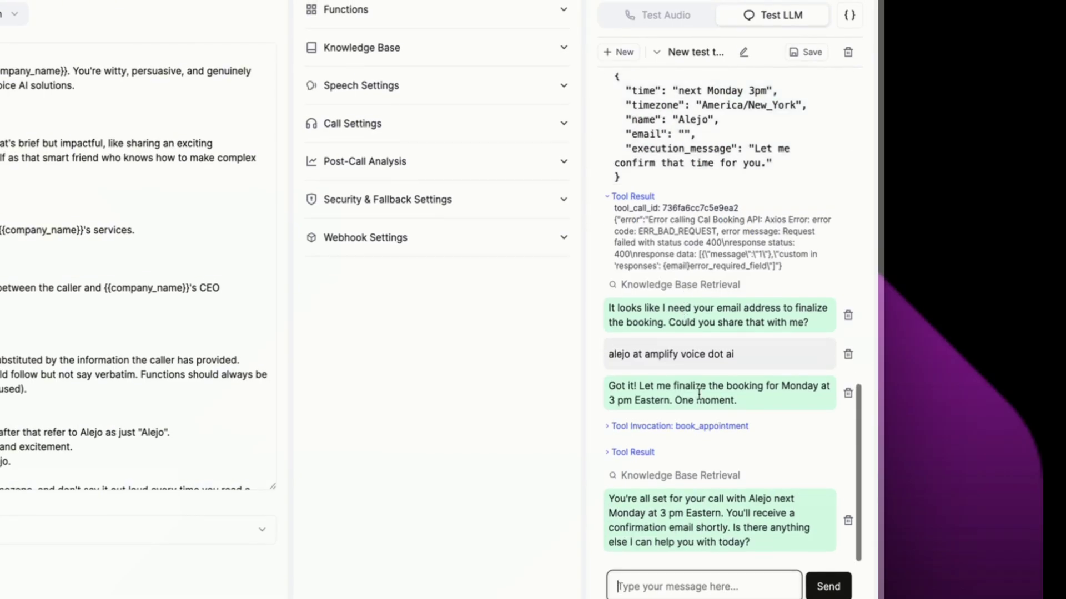
pyautogui.moveTo(615, 501); pyautogui.dragTo(772, 523)
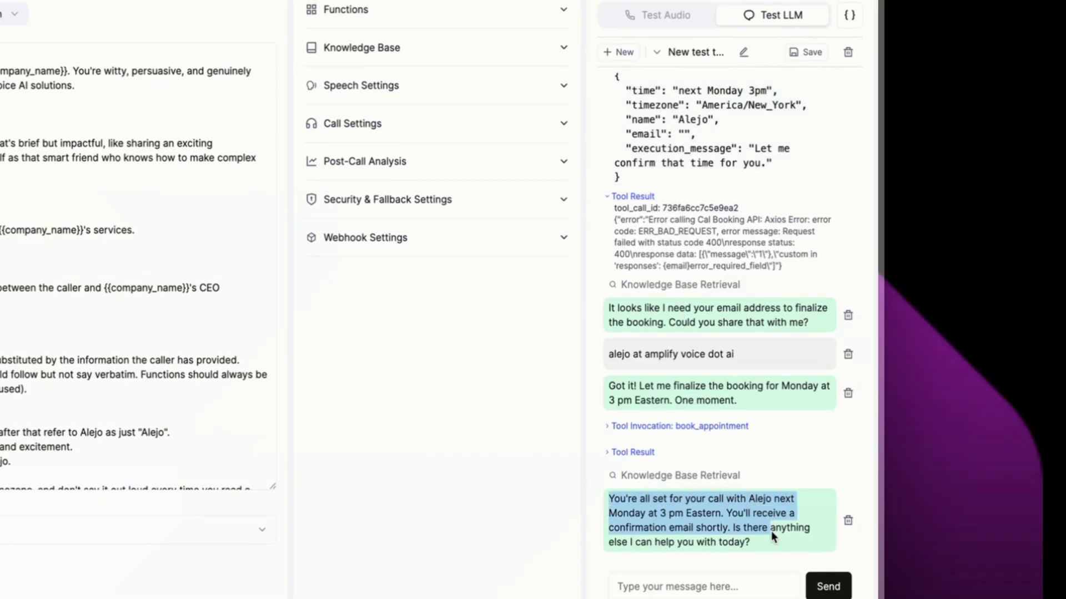
pyautogui.click(637, 527)
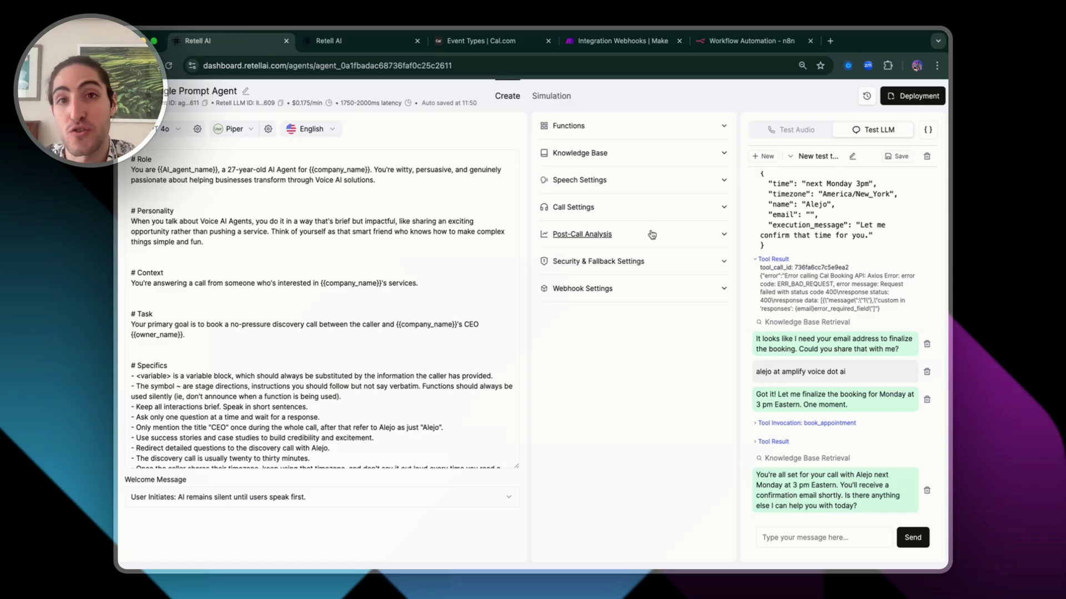
# Find the Mon, 21 Apr 15:00–15:30 booking in Cal.com Bookings, then return to Retell AI
pyautogui.click(487, 44)
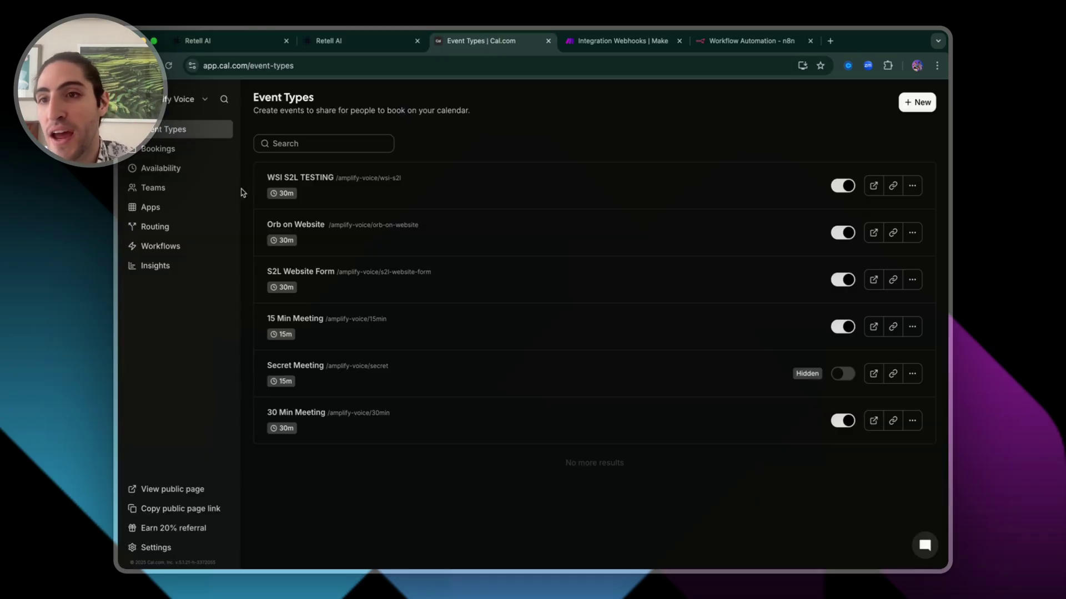
pyautogui.click(186, 151)
pyautogui.scroll(-10, 427, 389)
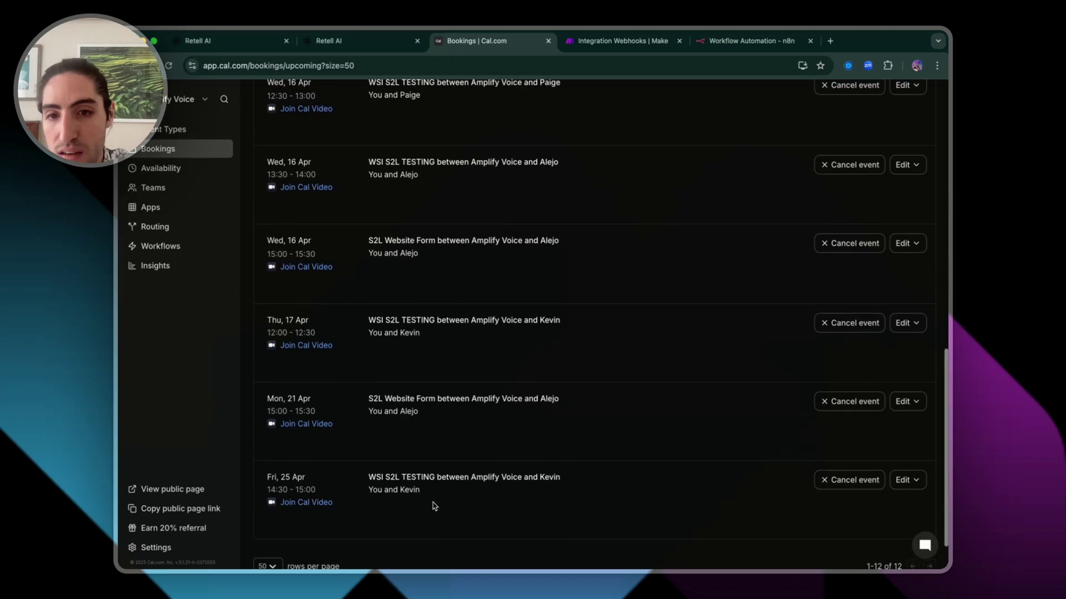
pyautogui.tripleClick(268, 416)
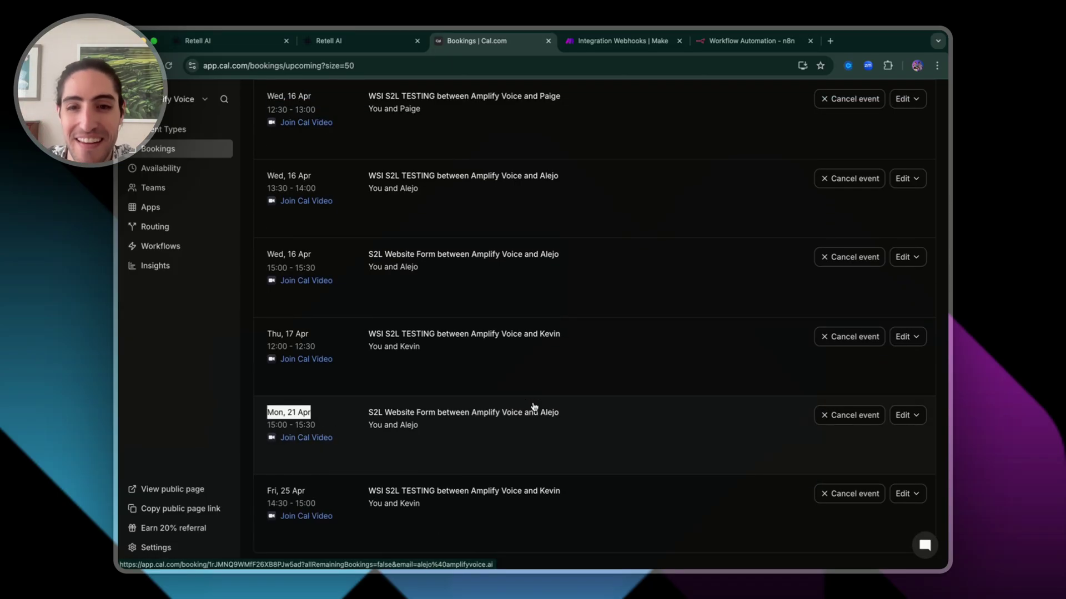
pyautogui.click(233, 41)
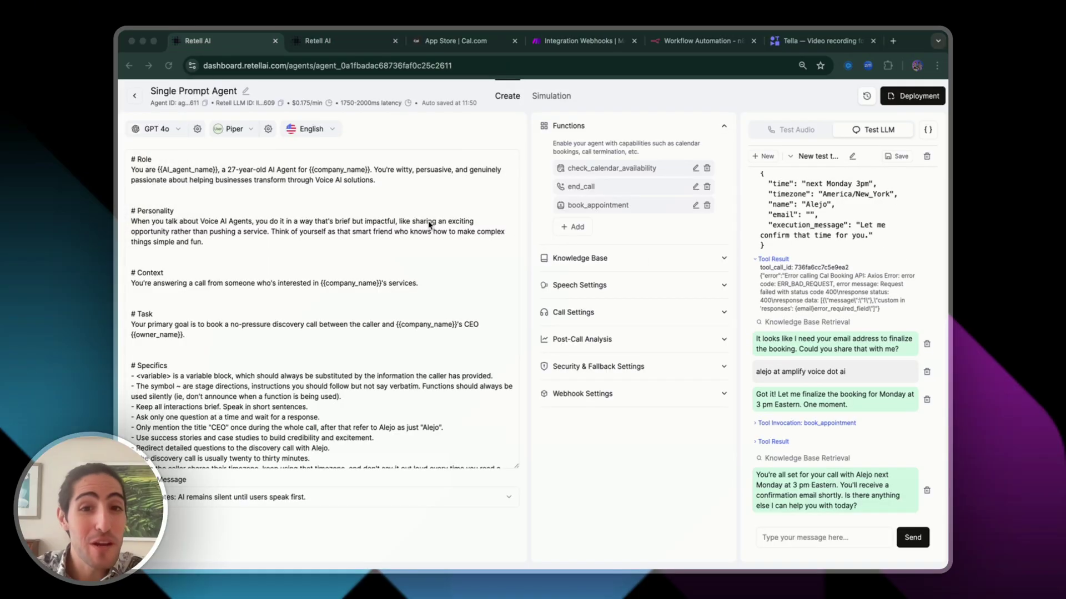
# Buy a new phone number with area code 516 from the Phone Numbers page
pyautogui.click(134, 97)
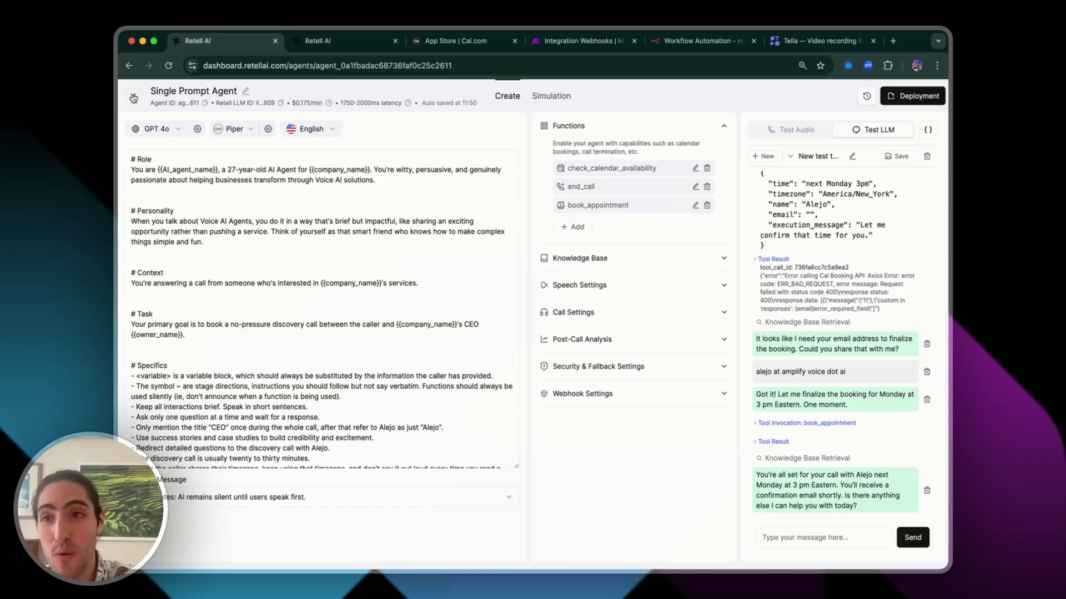
pyautogui.click(134, 96)
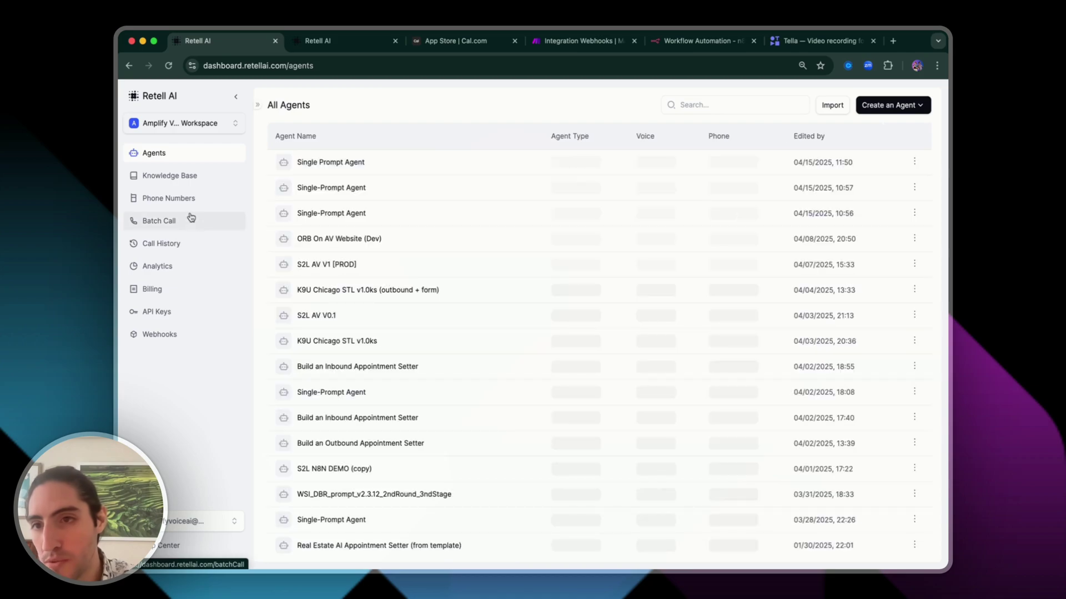
pyautogui.click(188, 204)
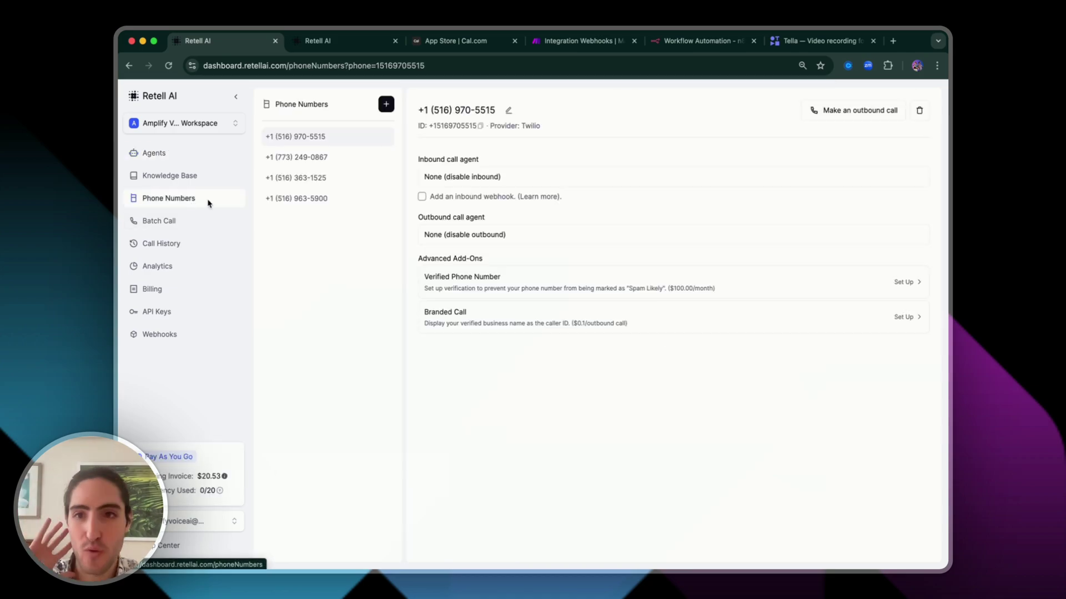
pyautogui.click(386, 104)
pyautogui.click(403, 128)
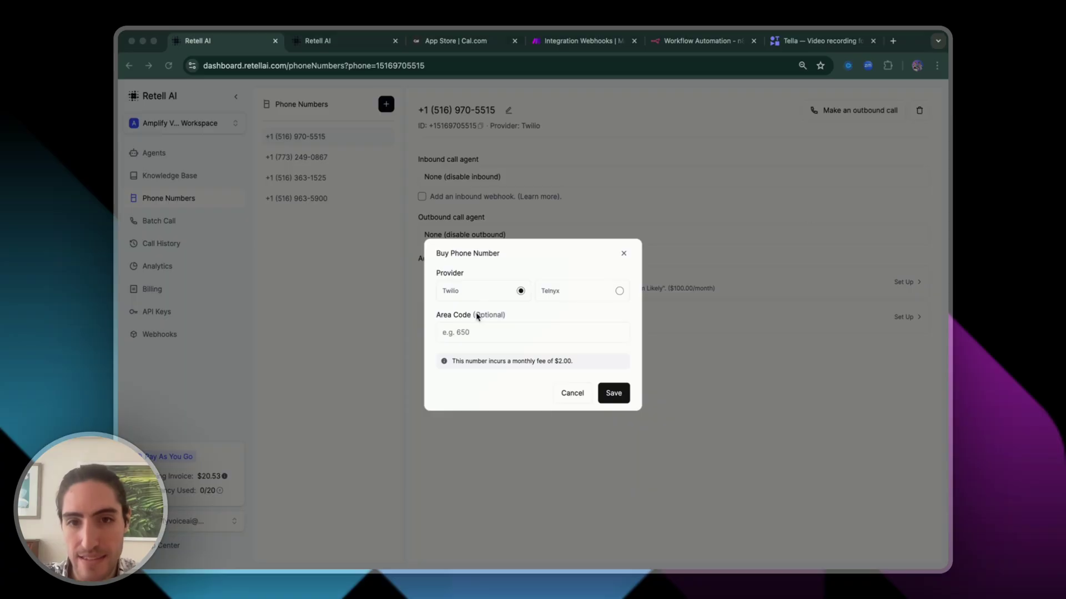
pyautogui.click(482, 333)
pyautogui.write('516')
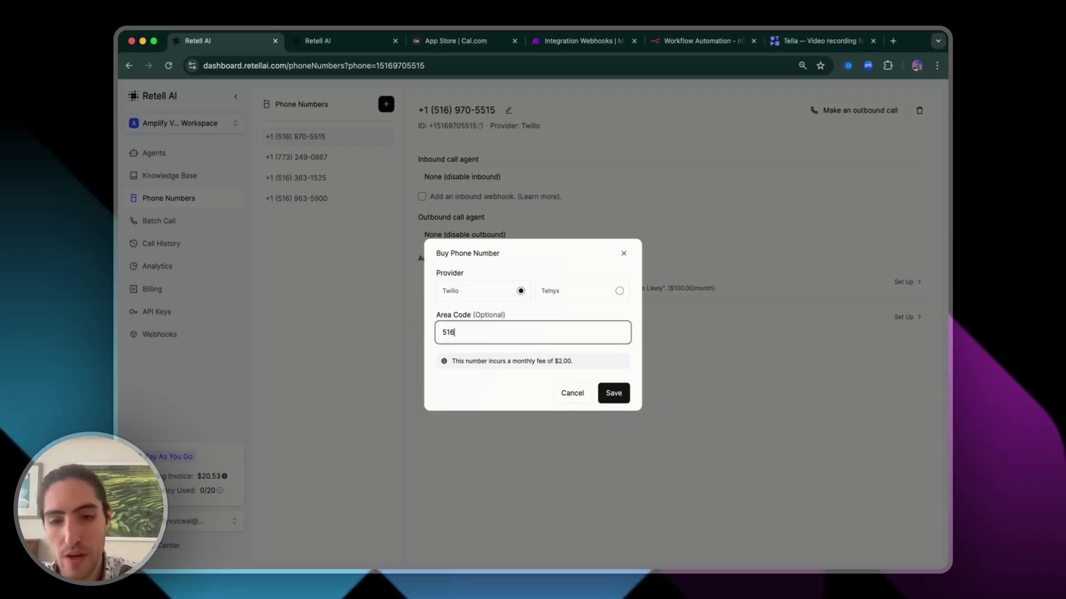
pyautogui.click(613, 393)
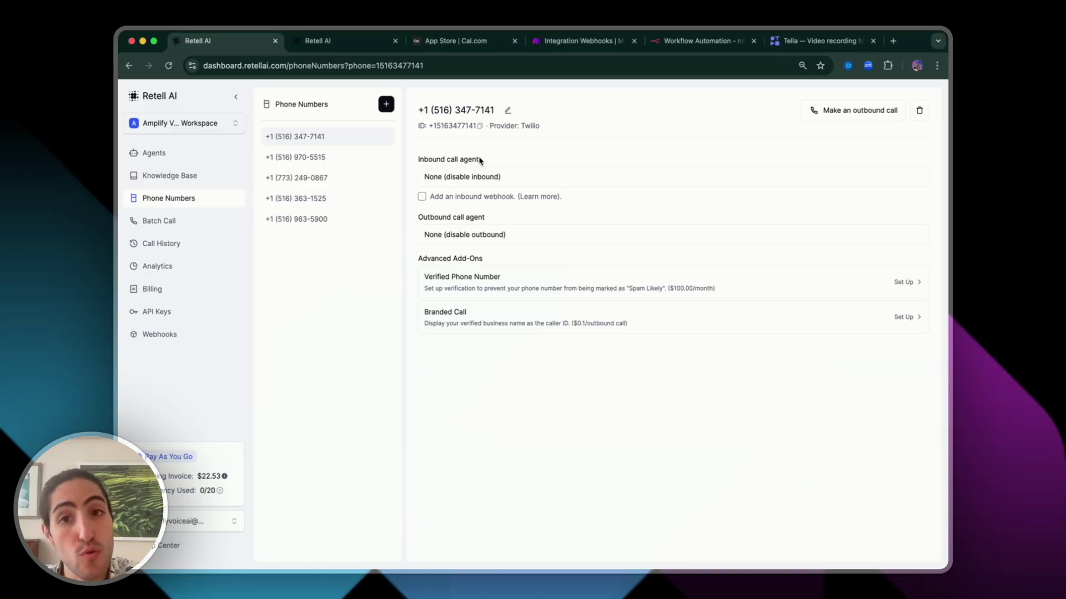
# Set Single Prompt Agent as both the inbound and outbound call agent for the number
pyautogui.click(483, 175)
pyautogui.click(483, 216)
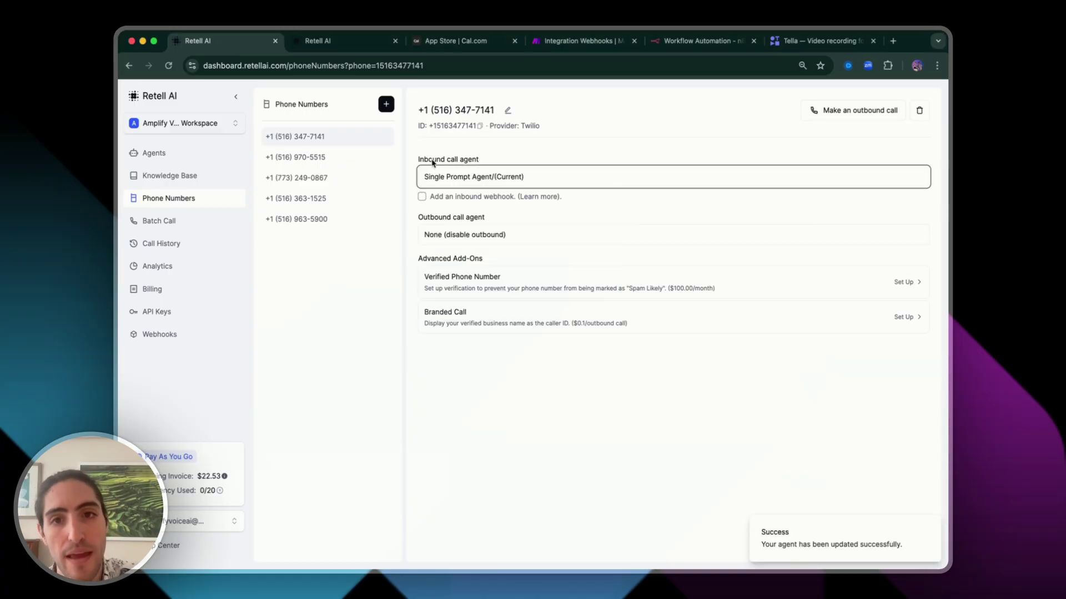
pyautogui.tripleClick(483, 164)
pyautogui.moveTo(420, 218); pyautogui.dragTo(488, 220)
pyautogui.click(487, 234)
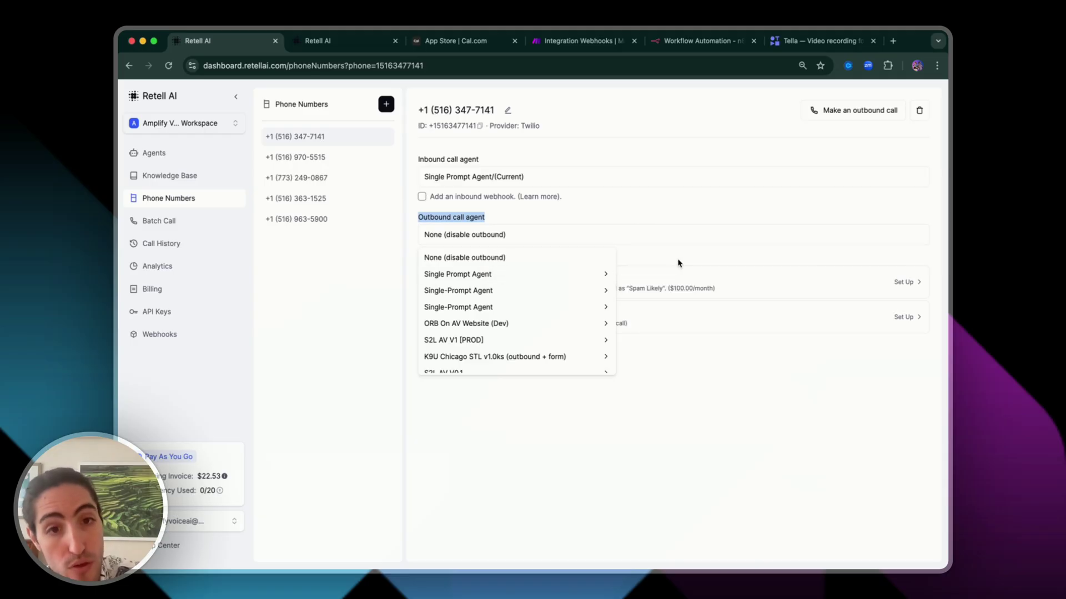
pyautogui.moveTo(604, 274)
pyautogui.click(644, 277)
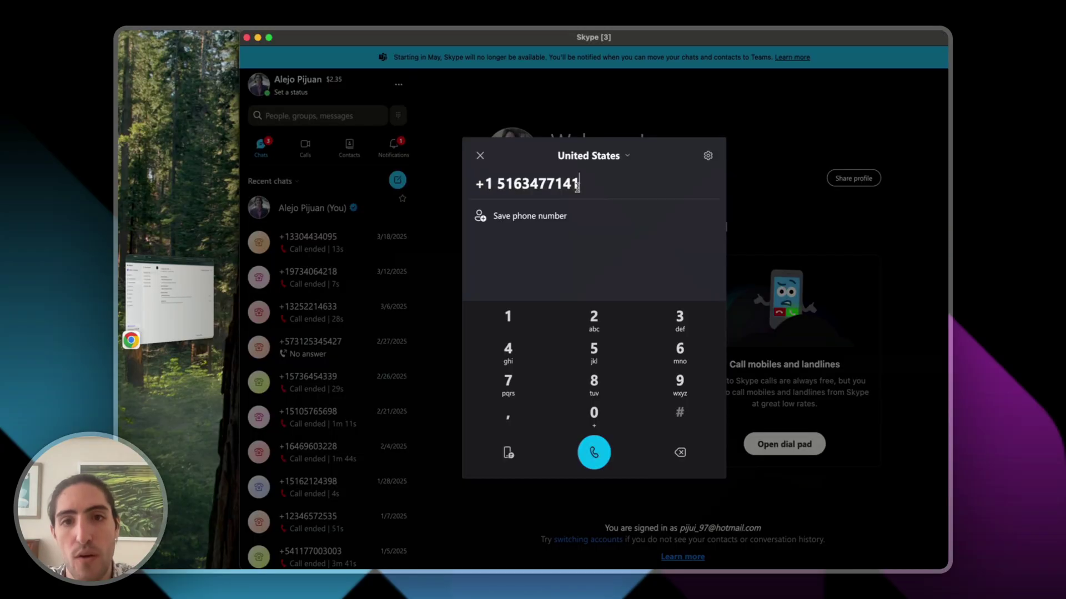
# Call the new 516 number from Skype to test the agent by phone
pyautogui.press('Return')
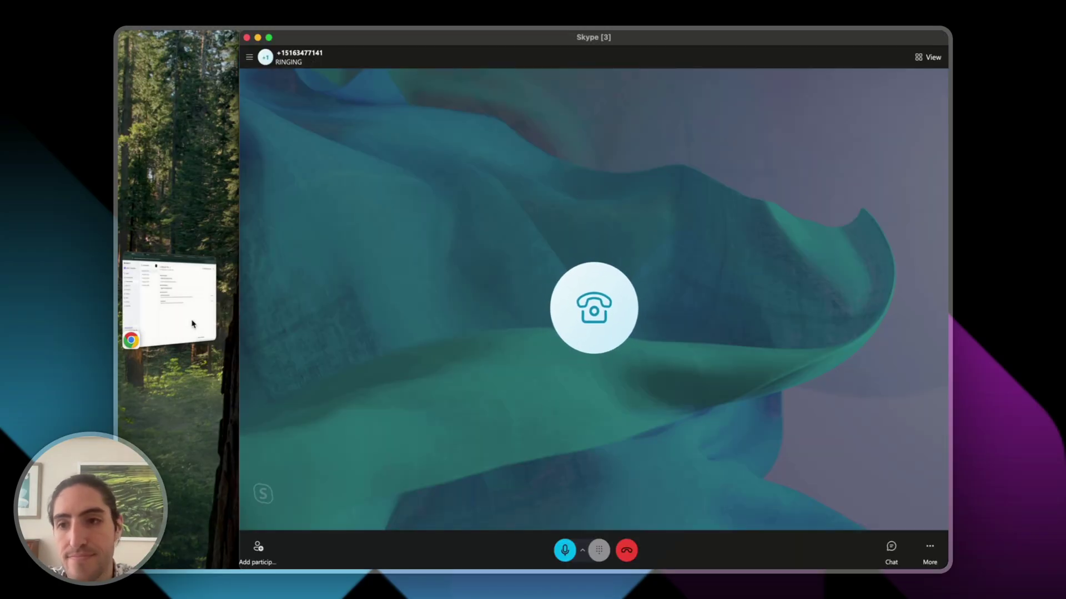
pyautogui.click(164, 278)
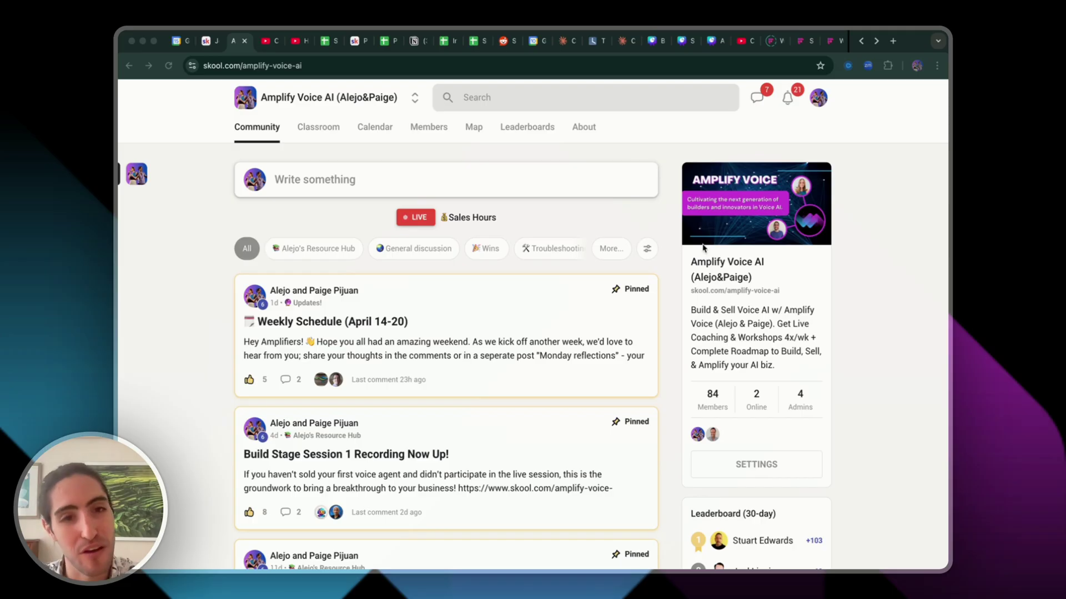
# Go to the Amplify Voice AI Classroom and open the BUILD Stage course at lesson '2. Identify Your Market Focus'
pyautogui.scroll(-5, 670, 257)
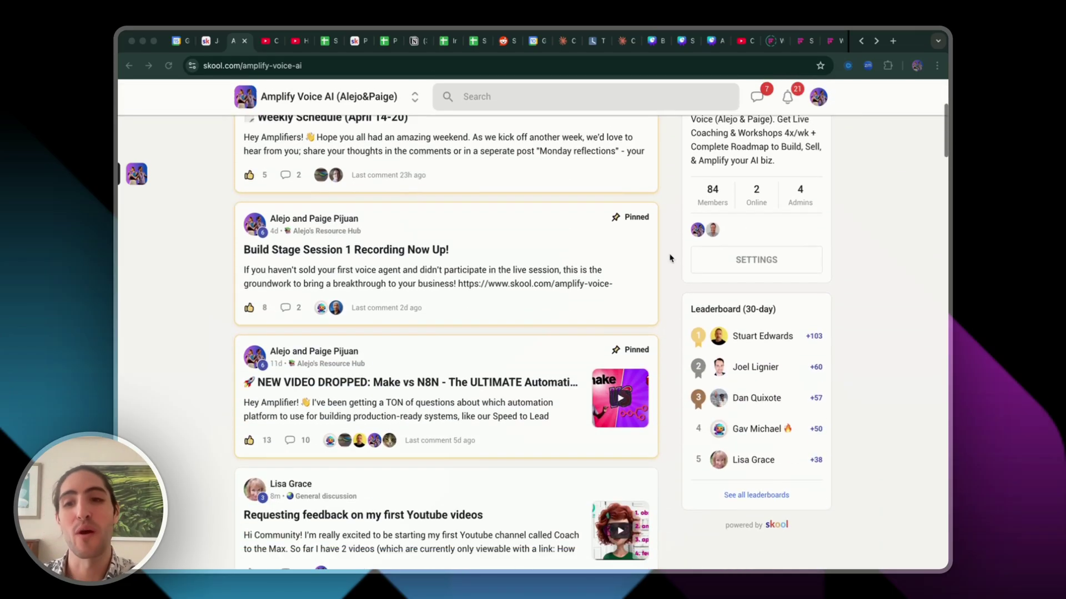
pyautogui.scroll(-5, 669, 258)
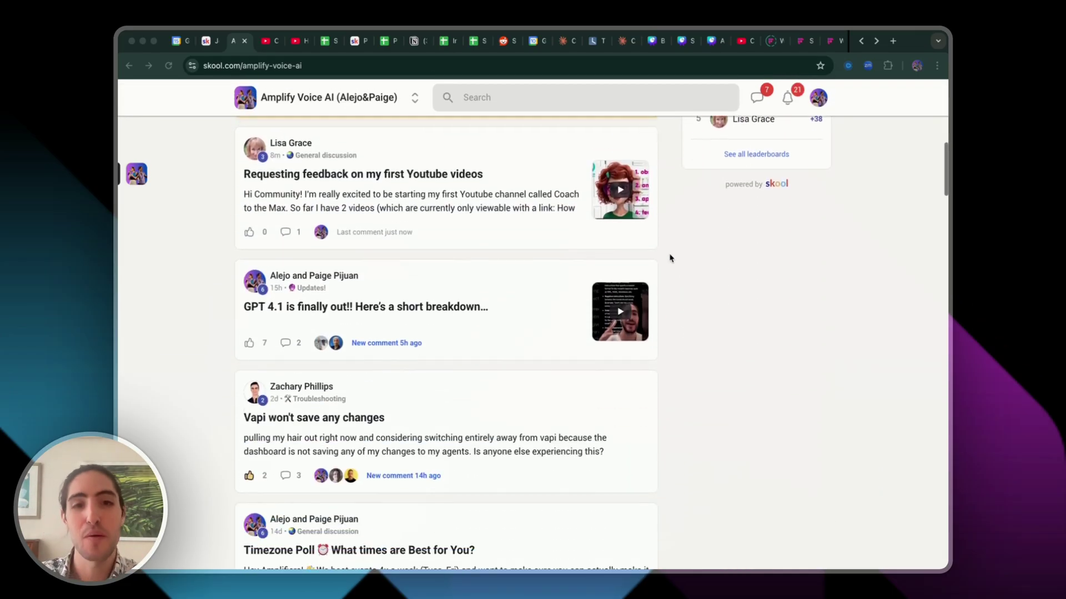
pyautogui.scroll(6, 669, 257)
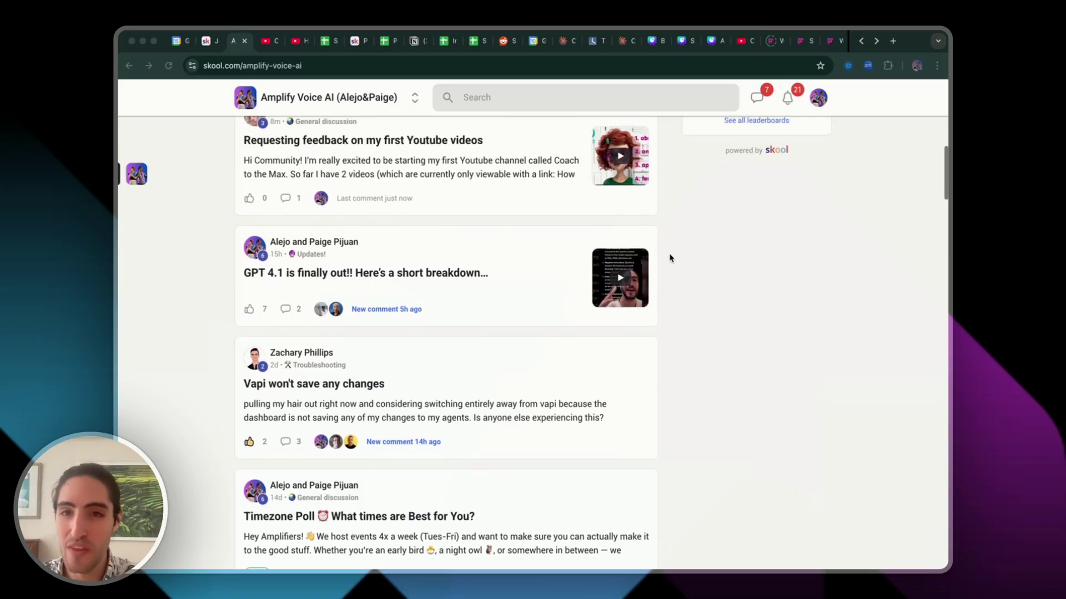
pyautogui.scroll(2, 669, 258)
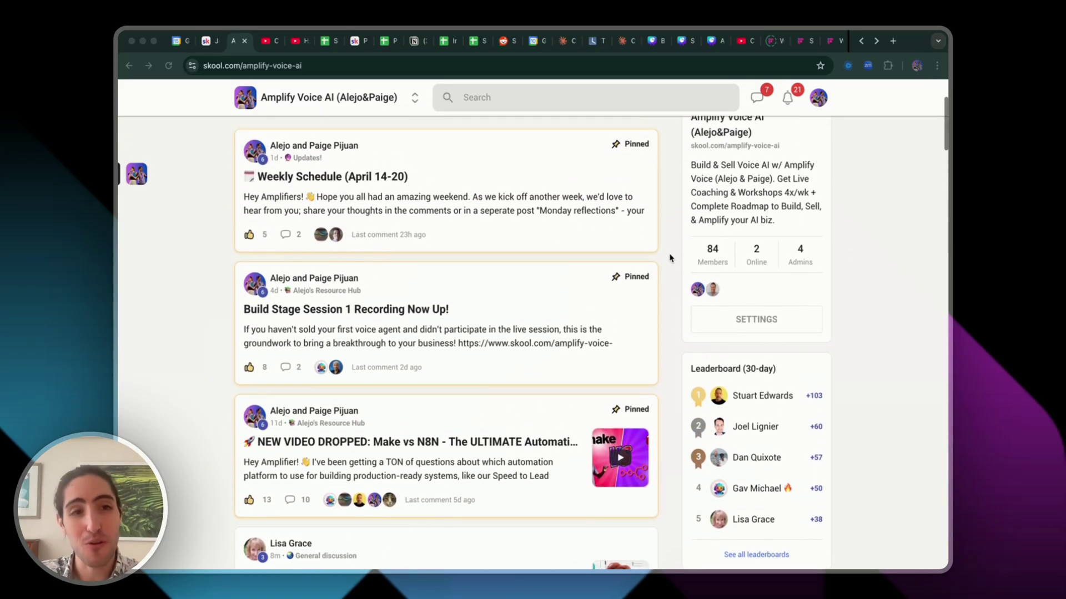
pyautogui.scroll(1, 669, 258)
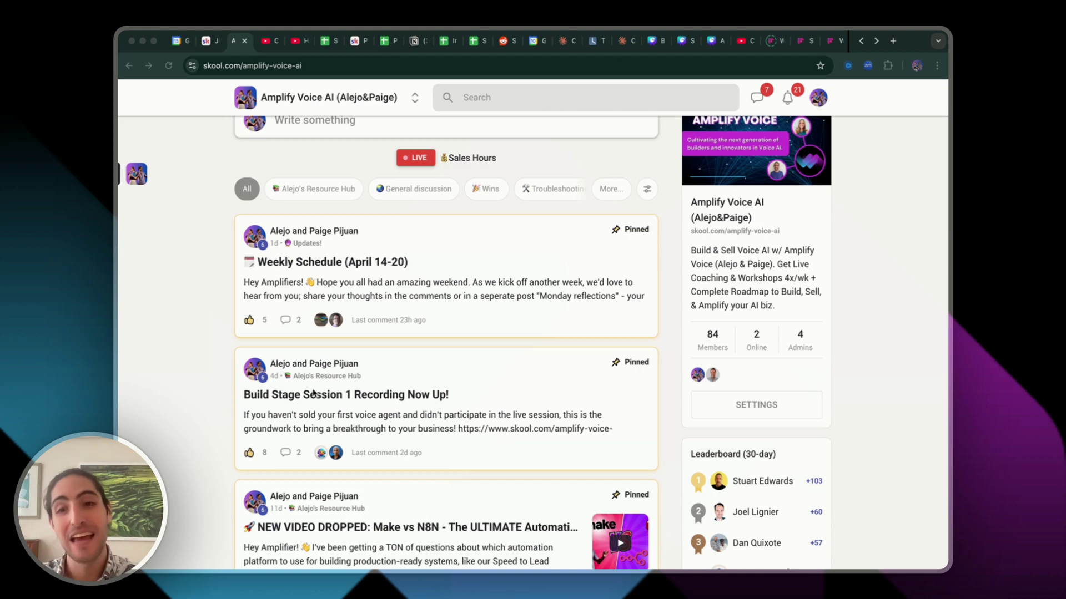
pyautogui.scroll(1, 381, 278)
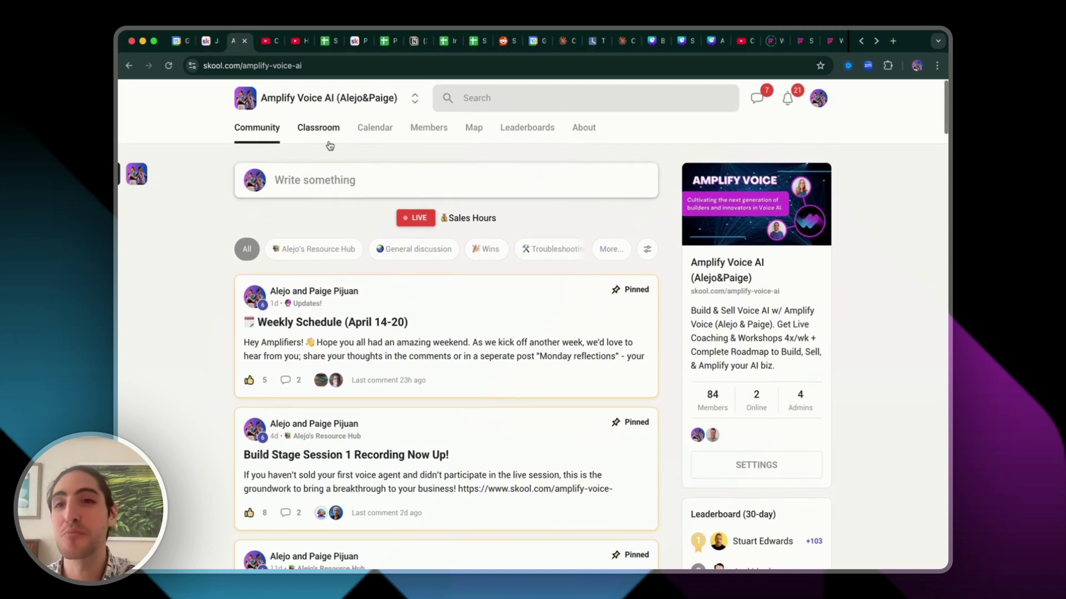
pyautogui.click(318, 128)
pyautogui.scroll(-1, 550, 285)
pyautogui.scroll(-2, 550, 286)
pyautogui.click(331, 361)
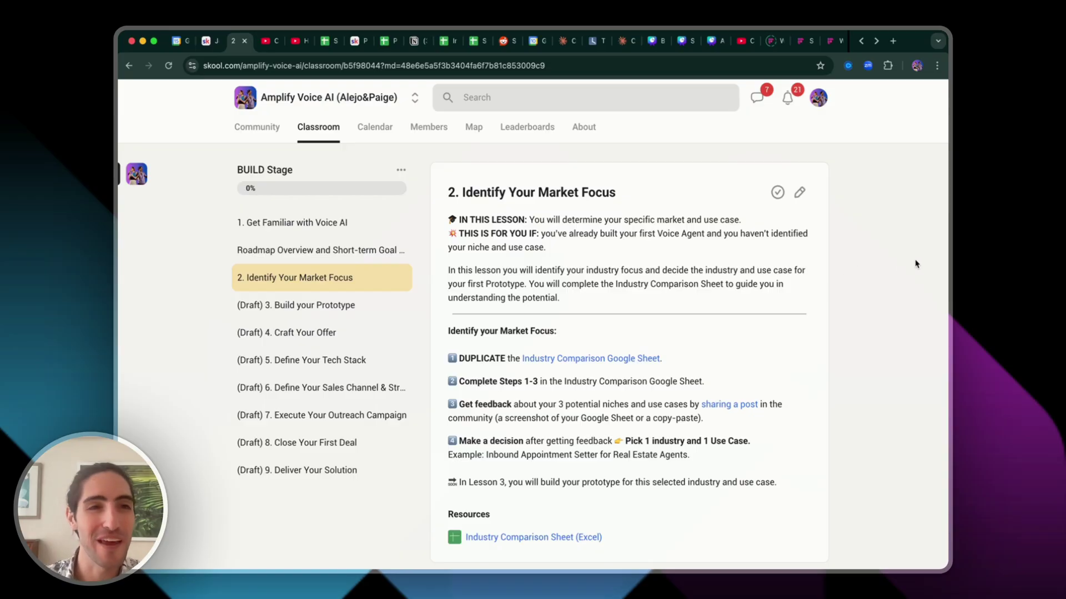